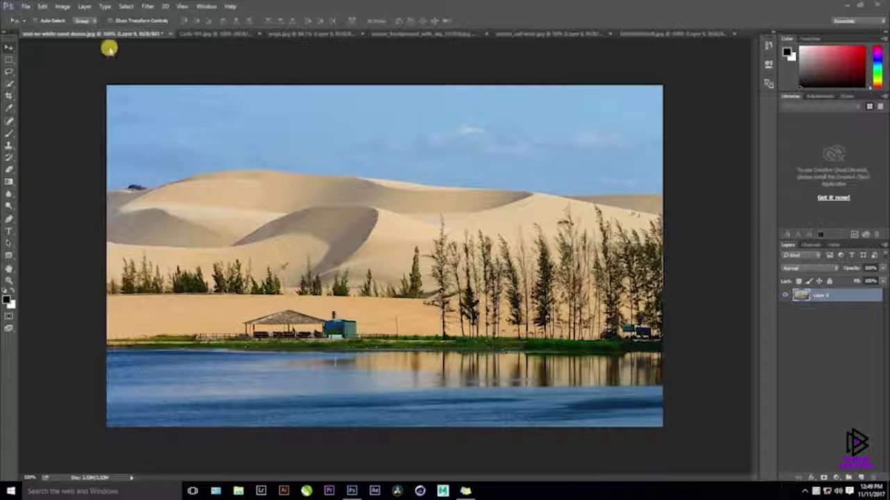
# Look through the curly-hair portrait and yoga images, and return to the sand dunes image.
pyautogui.click(212, 33)
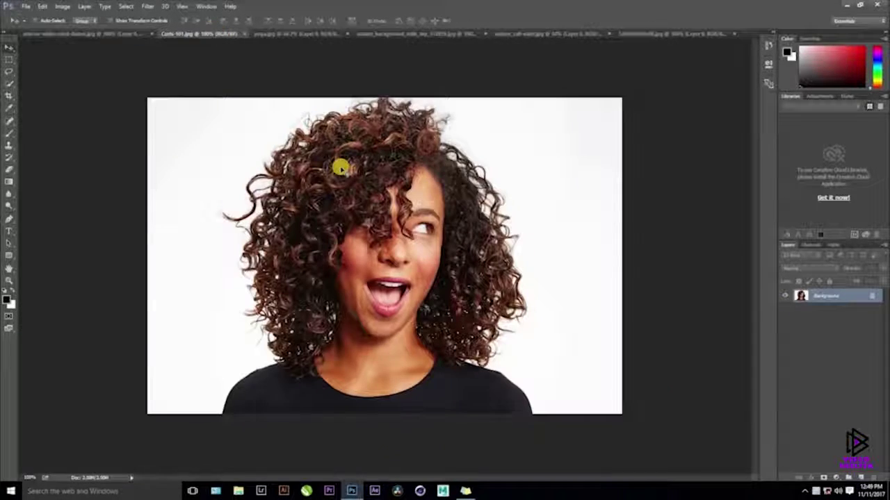
pyautogui.click(302, 33)
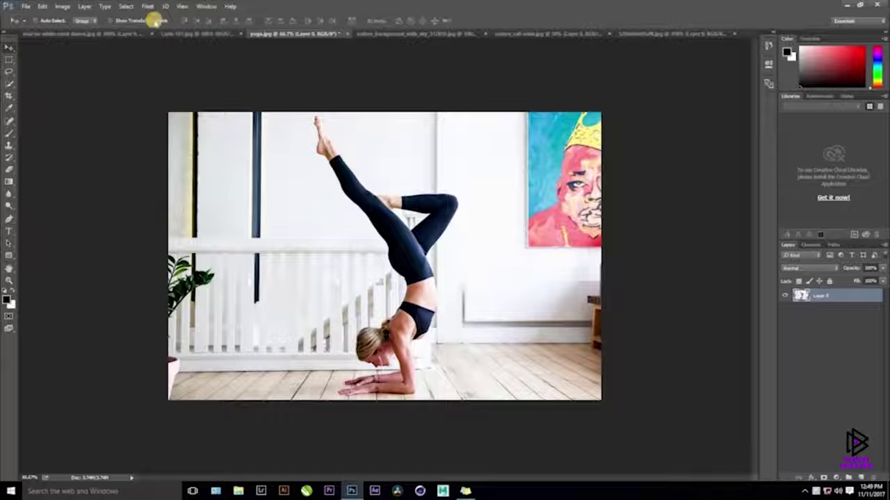
pyautogui.click(193, 34)
pyautogui.click(95, 34)
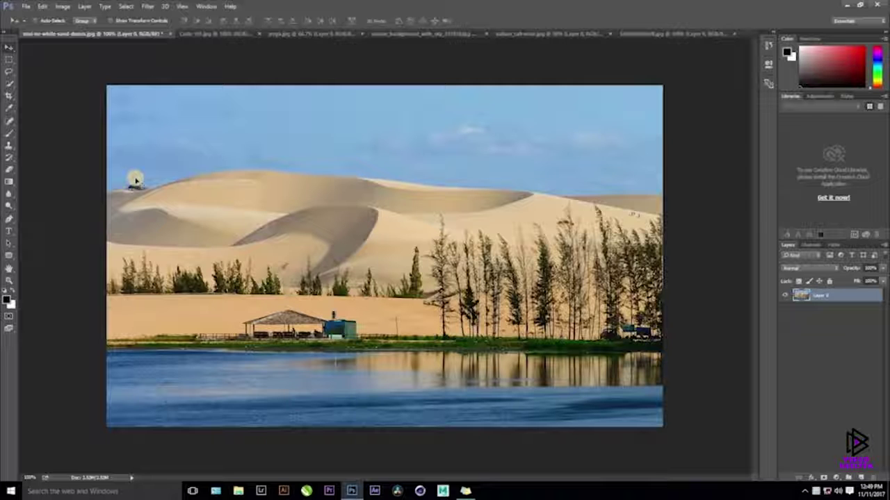
# Start selecting the blue sky above the dunes with the Quick Selection tool.
pyautogui.click(9, 84)
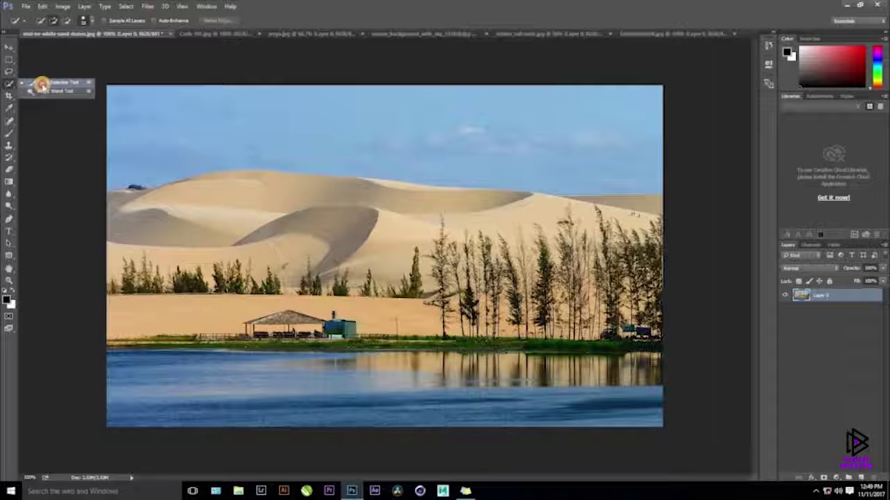
pyautogui.click(41, 84)
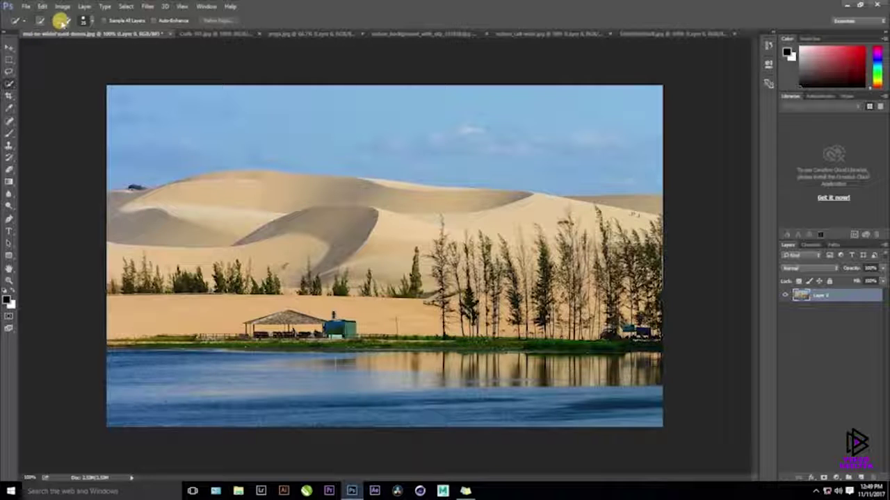
pyautogui.click(40, 20)
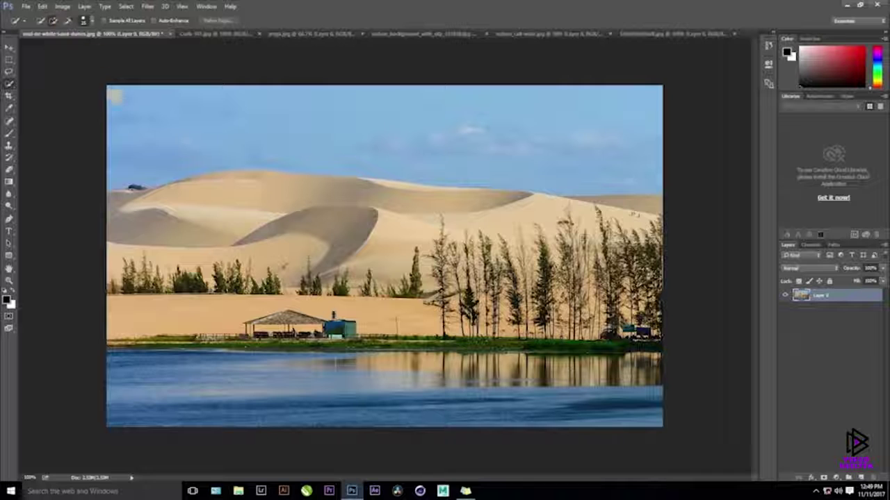
pyautogui.click(362, 103)
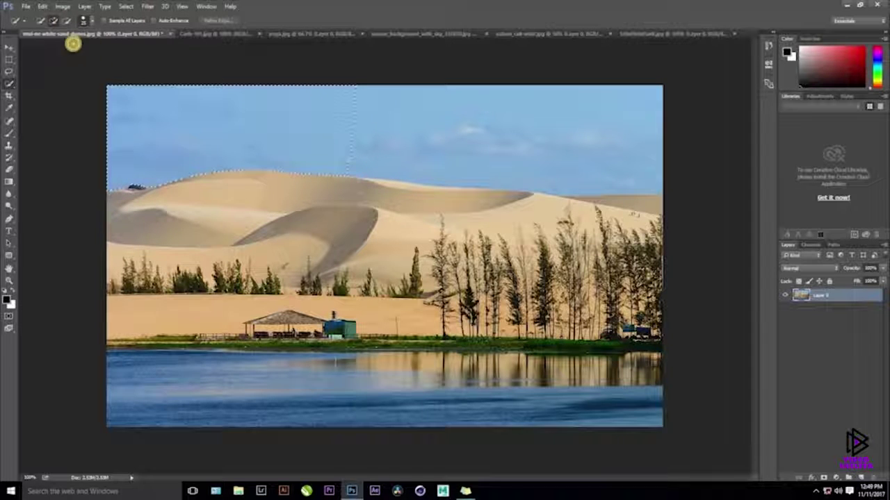
pyautogui.click(396, 128)
pyautogui.moveTo(377, 129)
pyautogui.mouseDown()
pyautogui.moveTo(91, 129)
pyautogui.moveTo(103, 110)
pyautogui.moveTo(373, 93)
pyautogui.mouseUp()
pyautogui.moveTo(139, 114)
pyautogui.mouseDown()
pyautogui.moveTo(117, 115)
pyautogui.moveTo(357, 106)
pyautogui.moveTo(237, 102)
pyautogui.moveTo(365, 100)
pyautogui.mouseUp()
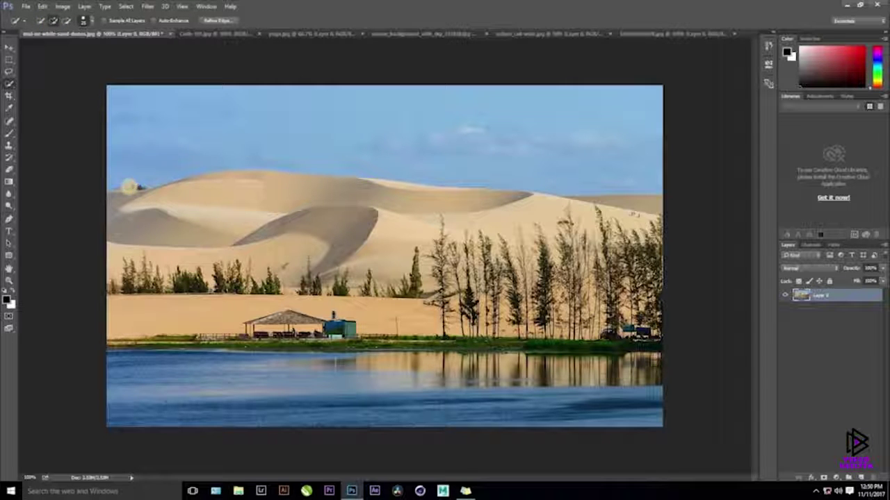
# Examine the boundary between the dune ridge and the sky up close.
pyautogui.rightClick(9, 83)
pyautogui.click(113, 105)
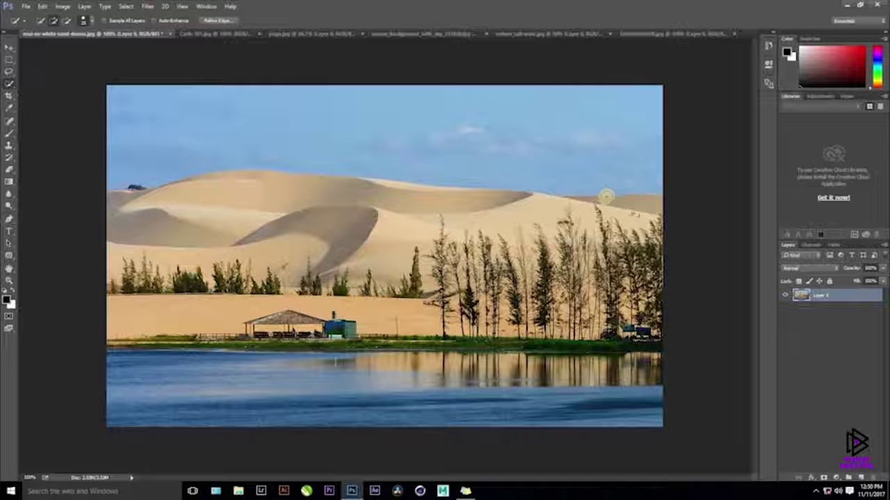
pyautogui.scroll(4, 504, 169)
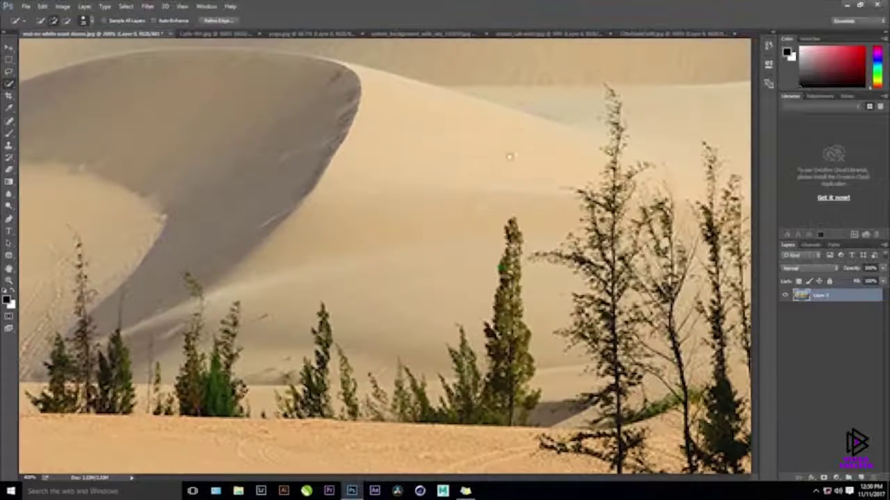
pyautogui.moveTo(480, 139); pyautogui.dragTo(406, 218)
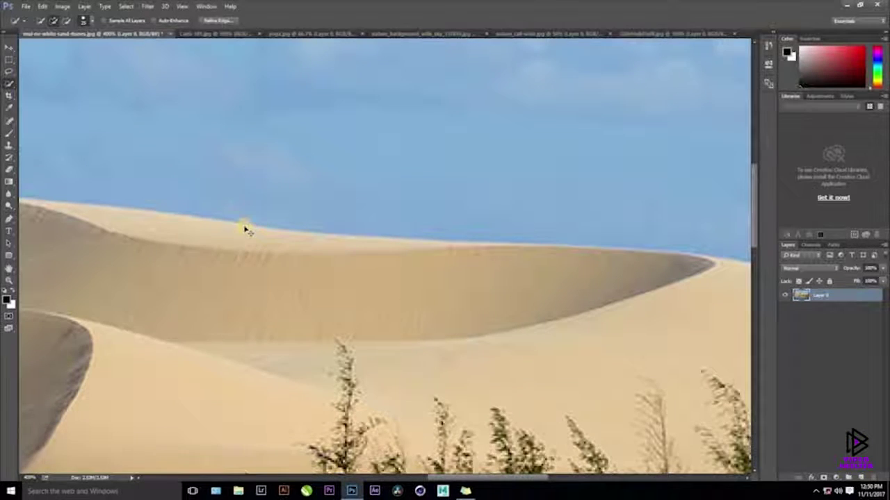
pyautogui.hotkey('ctrl', '-')
pyautogui.hotkey('ctrl', '-')
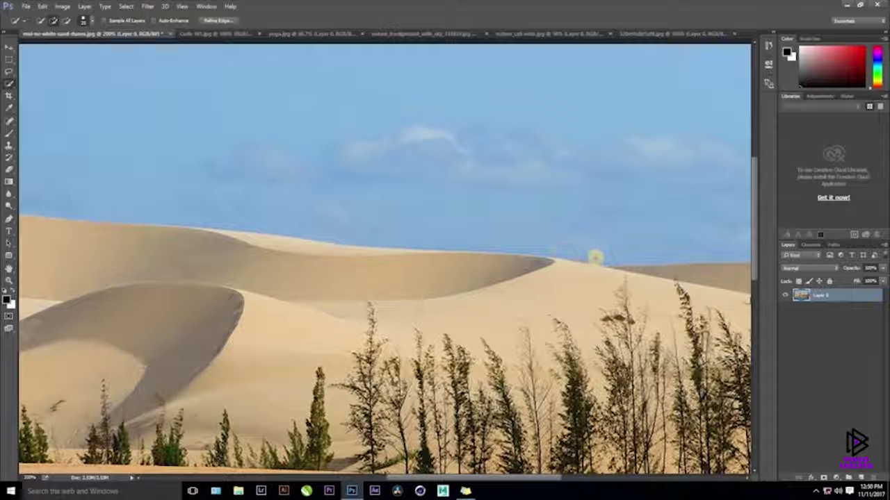
pyautogui.hotkey('ctrl', '-')
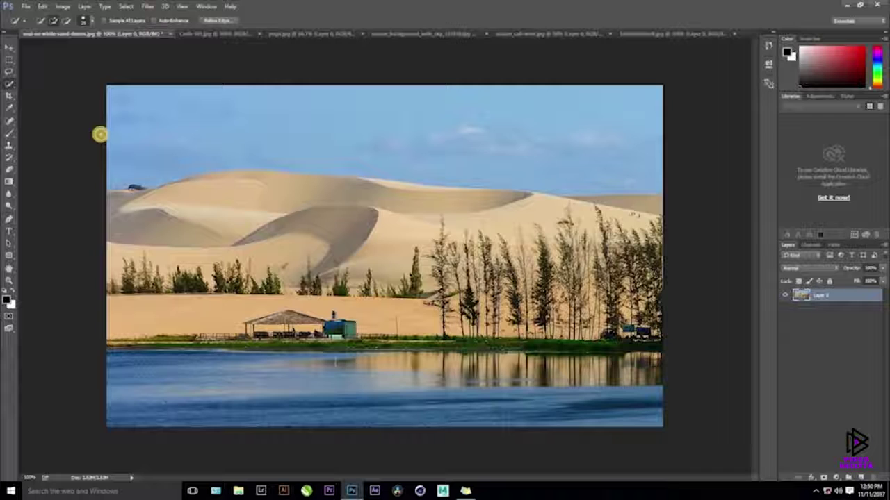
# Extend the quick selection across the whole width of the sky, including part of the strip along the upper edge.
pyautogui.click(159, 129)
pyautogui.moveTo(160, 128); pyautogui.dragTo(605, 140)
pyautogui.moveTo(672, 148); pyautogui.dragTo(697, 149)
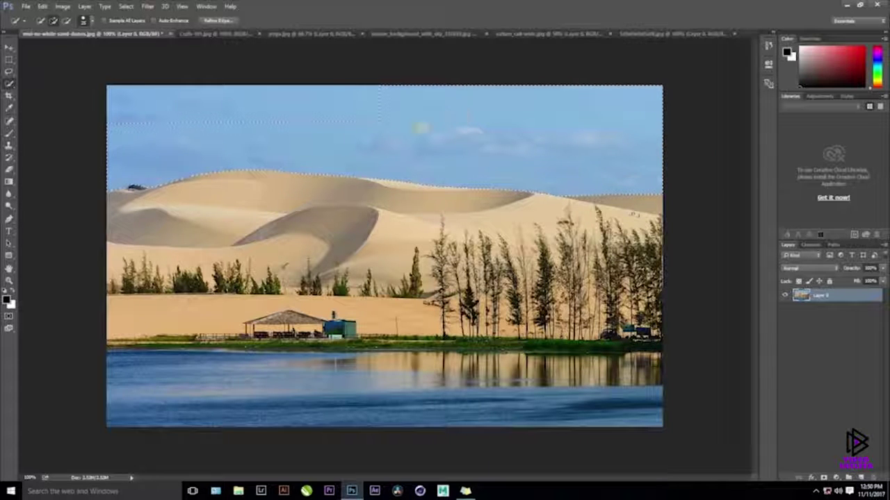
pyautogui.click(248, 195)
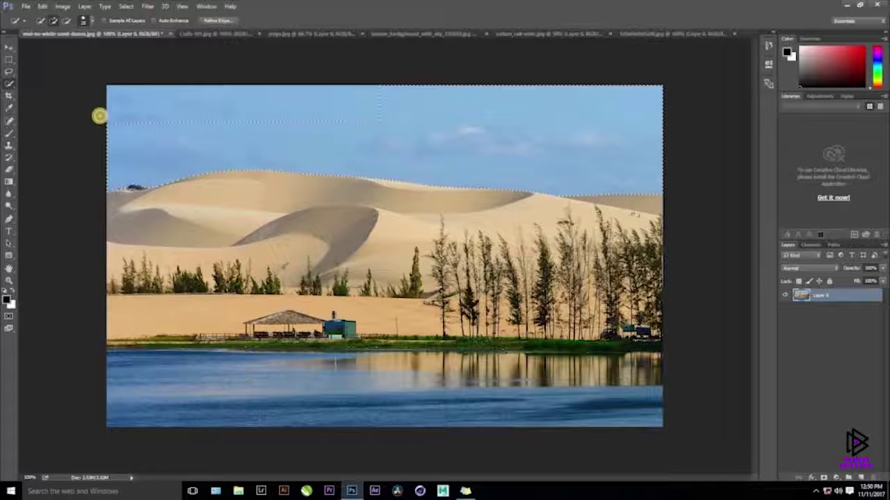
pyautogui.moveTo(111, 100)
pyautogui.mouseDown()
pyautogui.moveTo(402, 106)
pyautogui.moveTo(331, 118)
pyautogui.moveTo(207, 106)
pyautogui.moveTo(253, 123)
pyautogui.moveTo(261, 94)
pyautogui.mouseUp()
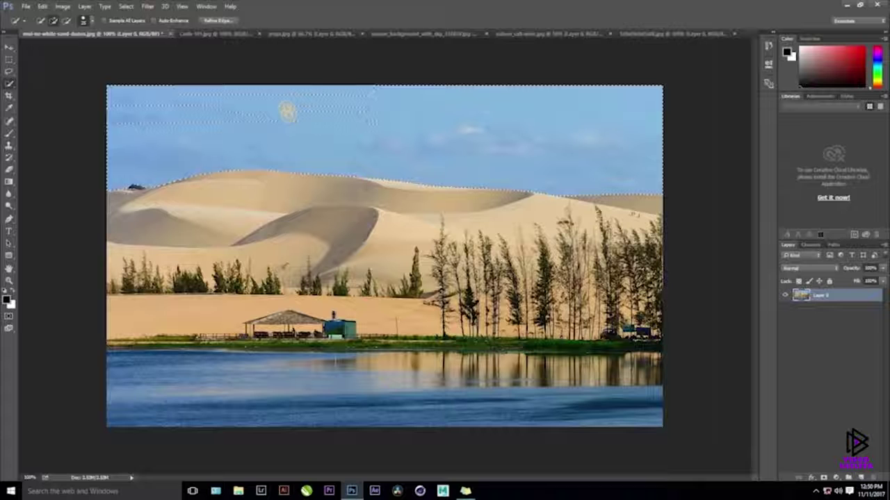
# Enlarge the Quick Selection brush and add the remaining upper strips of sky to the selection.
pyautogui.click(90, 18)
pyautogui.moveTo(50, 46); pyautogui.dragTo(64, 47)
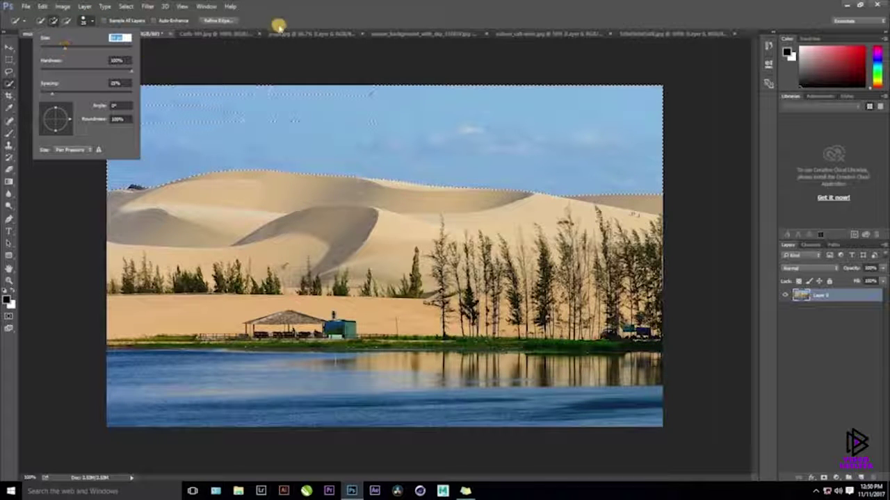
pyautogui.click(358, 90)
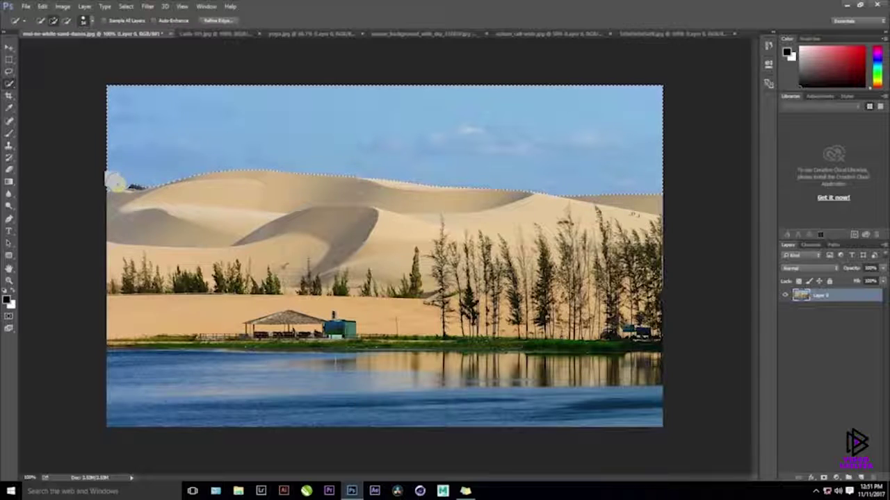
# Refine the sky selection around the dark bush at the far-left horizon, subtracting the dune edge and adding the missed sky.
pyautogui.hotkey('ctrl', '+')
pyautogui.hotkey('ctrl', '+')
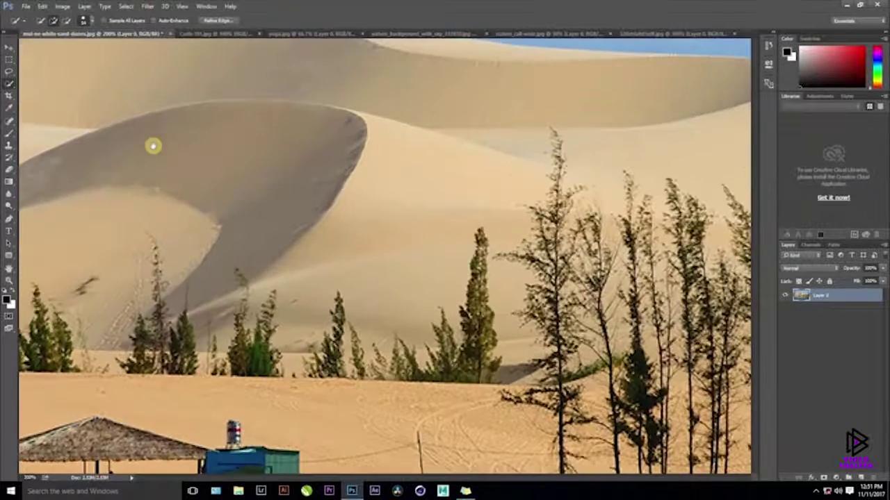
pyautogui.moveTo(38, 90); pyautogui.dragTo(475, 221)
pyautogui.moveTo(77, 167); pyautogui.dragTo(389, 208)
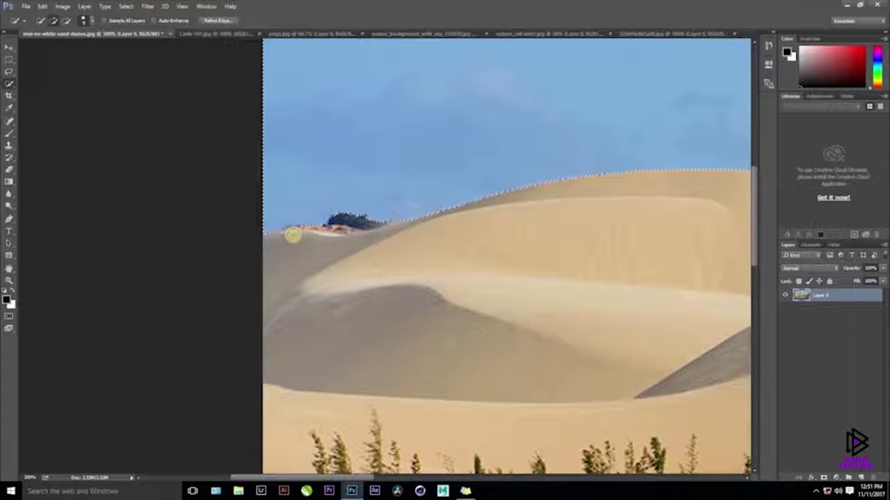
pyautogui.scroll(1, 295, 236)
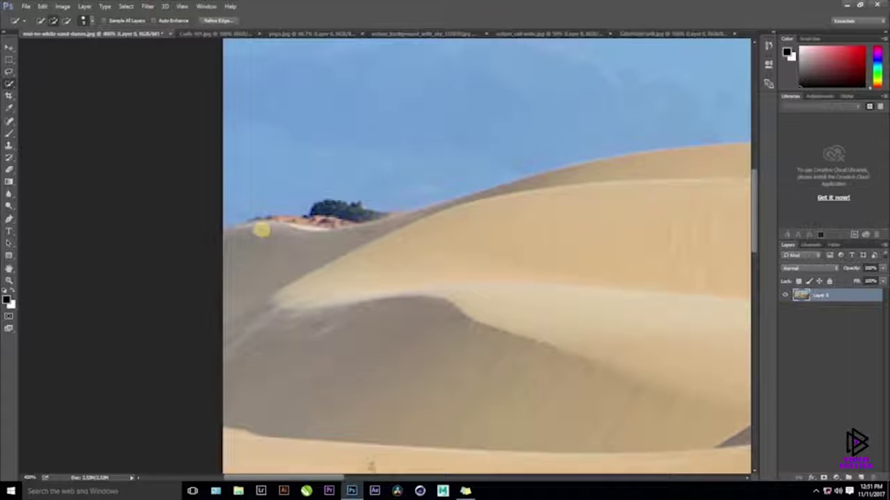
pyautogui.press('alt')
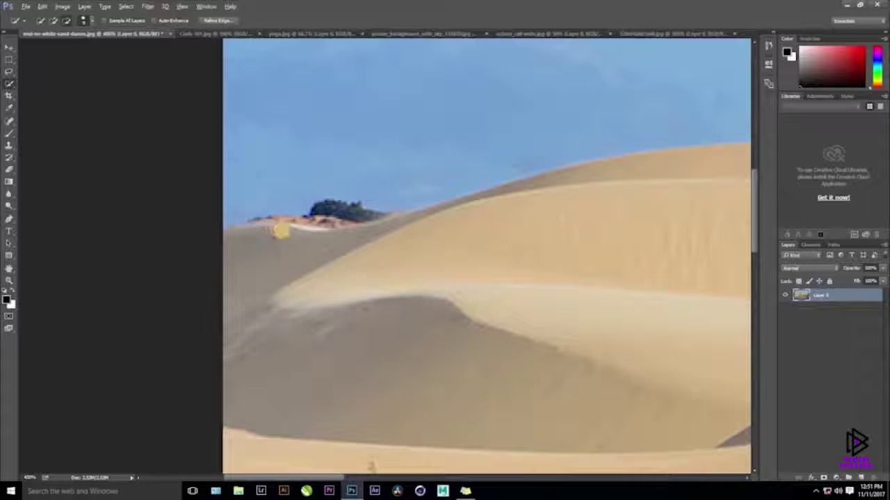
pyautogui.keyDown('alt'); pyautogui.click(272, 225); pyautogui.keyUp('alt')
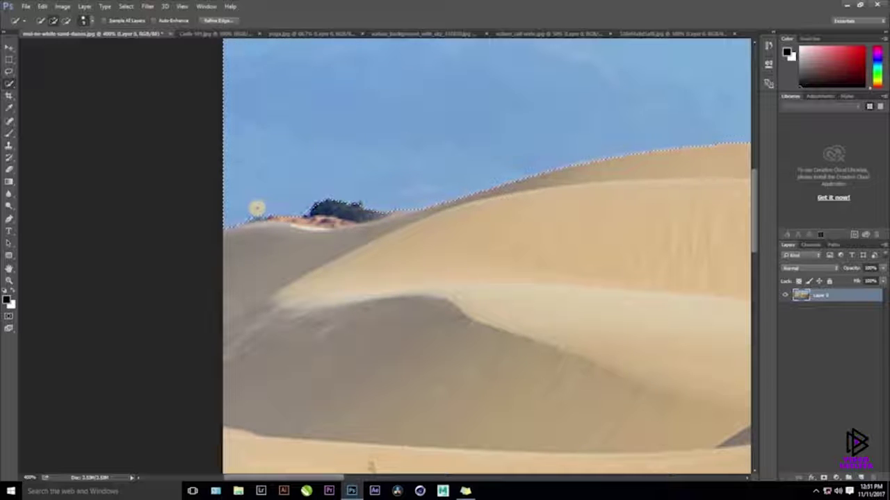
pyautogui.moveTo(257, 208); pyautogui.dragTo(294, 204)
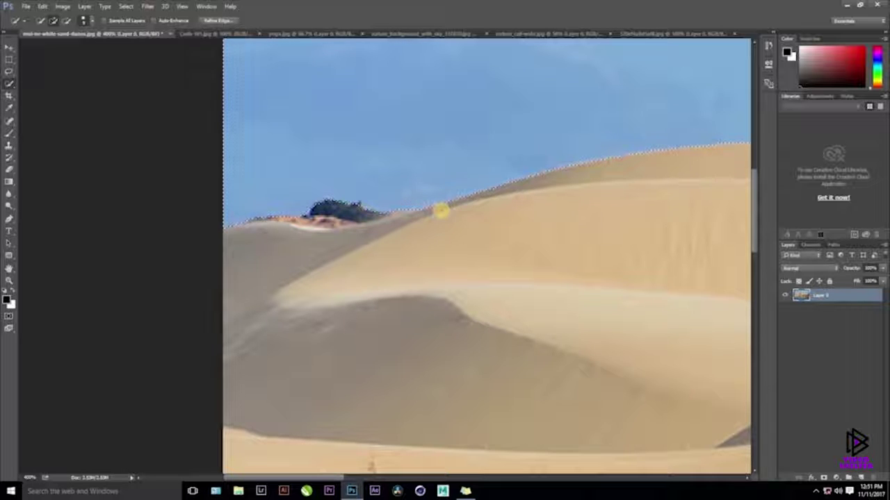
# Delete the selected sky from the sand dunes layer and clear the selection.
pyautogui.scroll(-1, 437, 213)
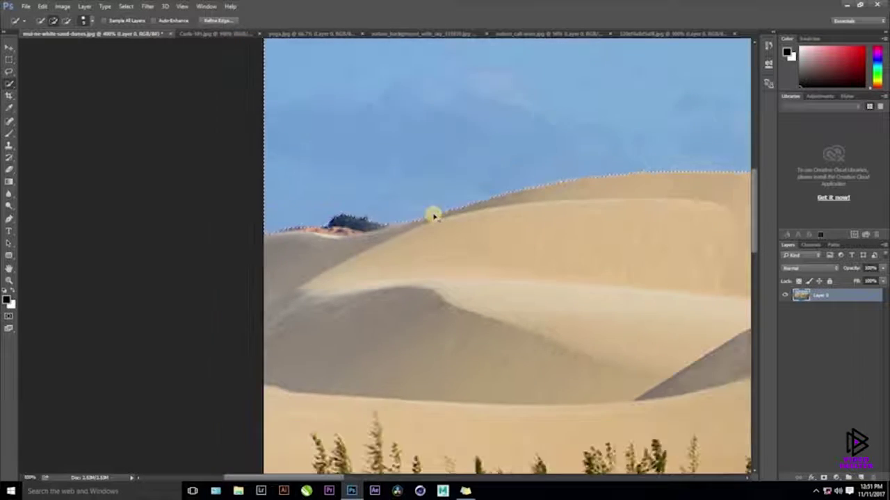
pyautogui.scroll(-2, 433, 215)
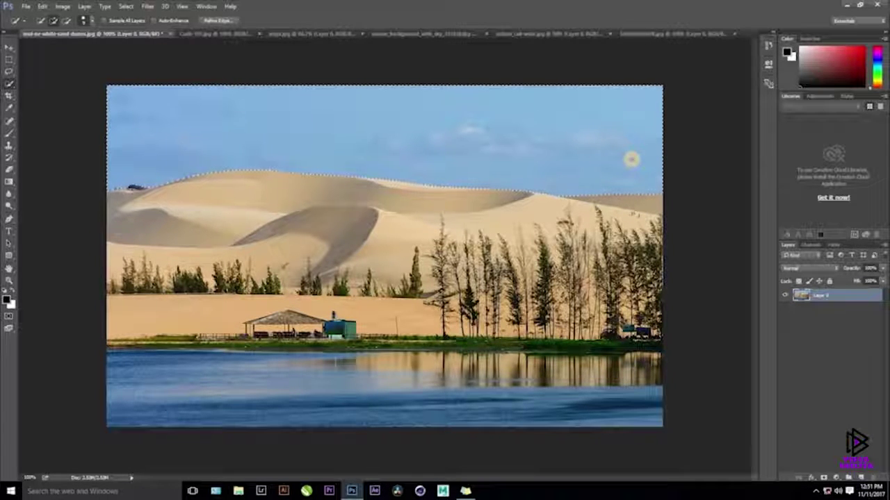
pyautogui.press('Delete')
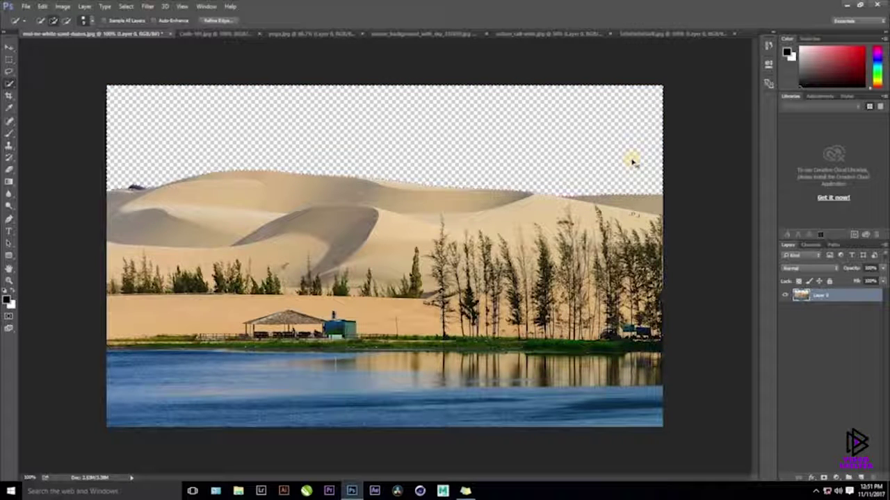
pyautogui.hotkey('ctrl', 'd')
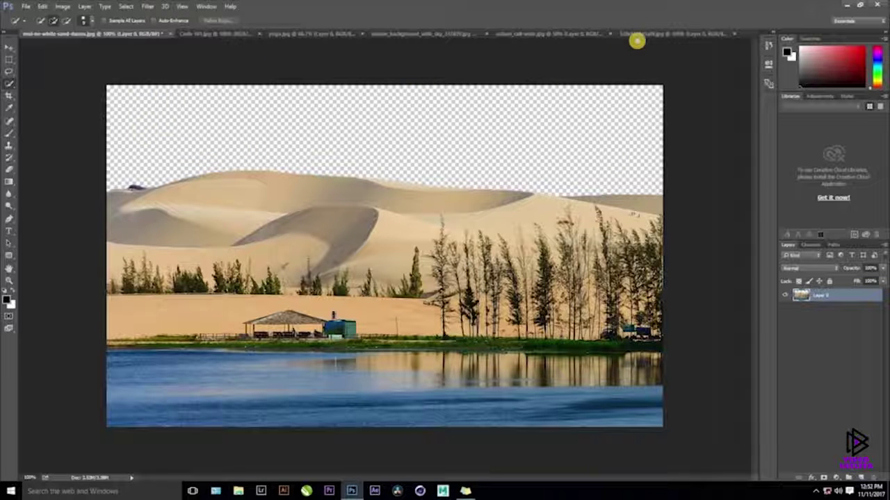
# Bring the cloudy sky image into the sand dunes document as a new layer and position it over the canvas.
pyautogui.click(647, 34)
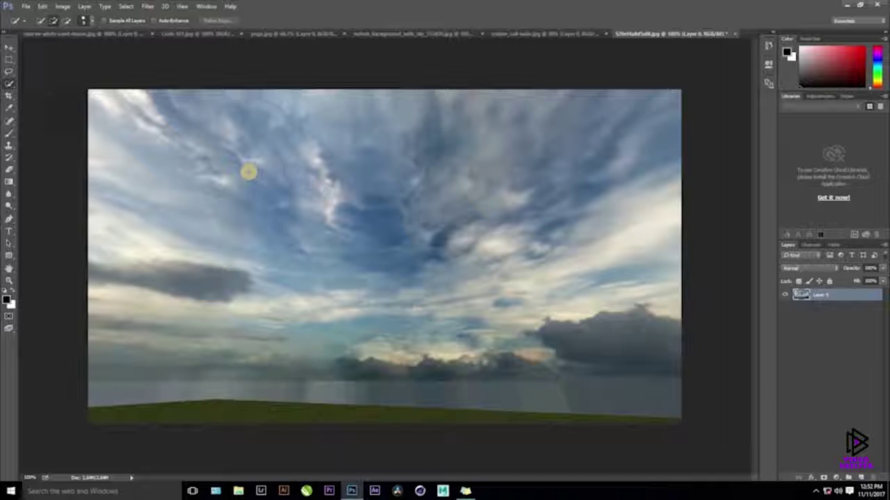
pyautogui.click(9, 47)
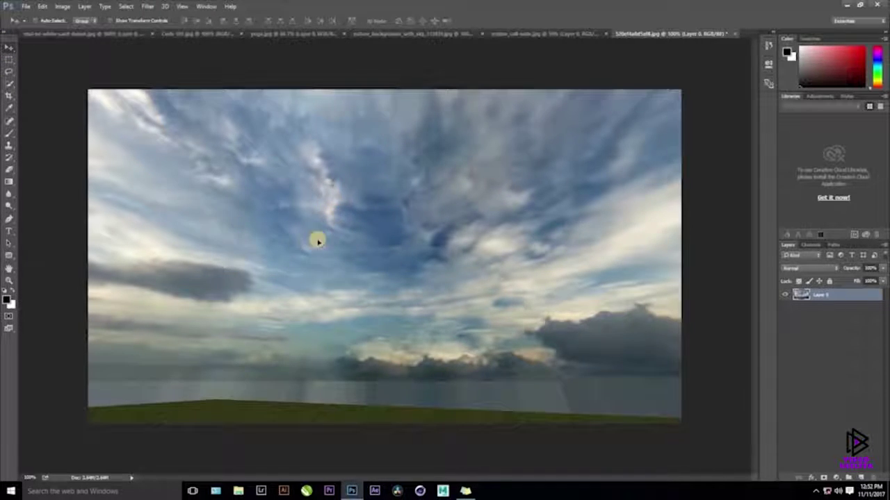
pyautogui.moveTo(420, 220); pyautogui.dragTo(408, 242)
pyautogui.moveTo(391, 279); pyautogui.dragTo(413, 204)
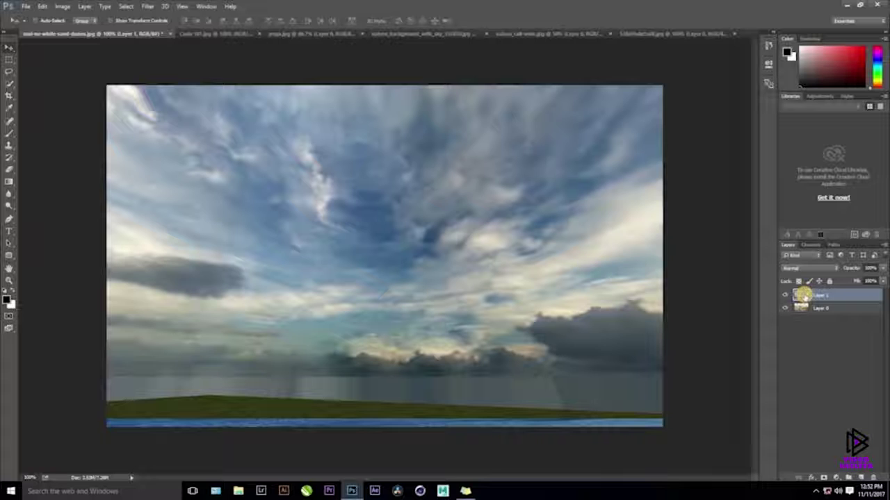
# Place the cloudy sky layer beneath the dunes layer and shift the clouds to fit behind the dune ridge.
pyautogui.moveTo(805, 294); pyautogui.dragTo(812, 325)
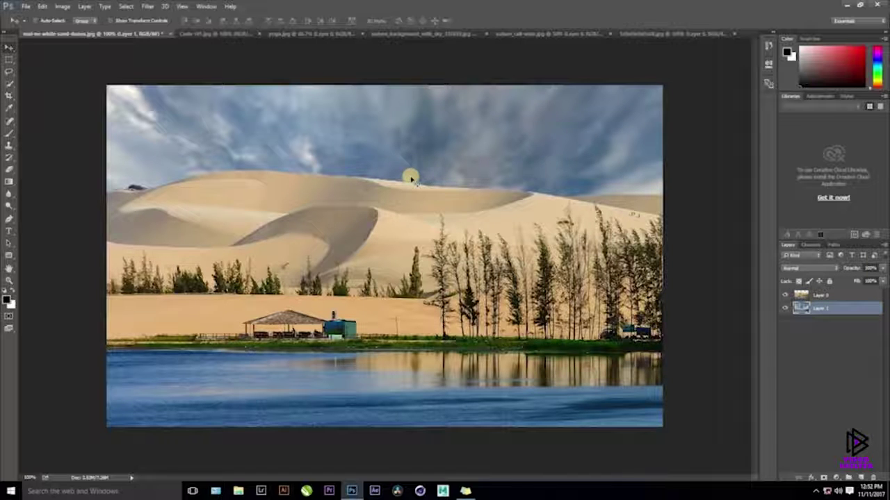
pyautogui.moveTo(412, 159); pyautogui.dragTo(411, 132)
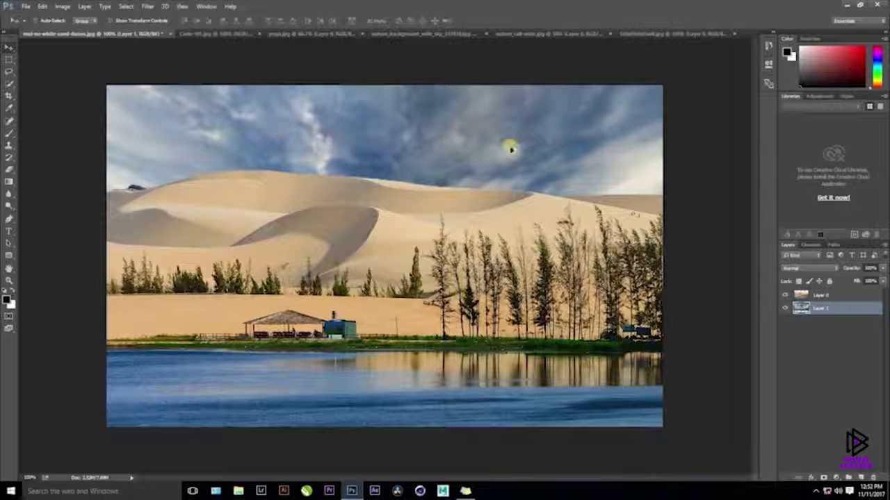
pyautogui.moveTo(428, 129)
pyautogui.mouseDown()
pyautogui.moveTo(427, 119)
pyautogui.moveTo(427, 142)
pyautogui.mouseUp()
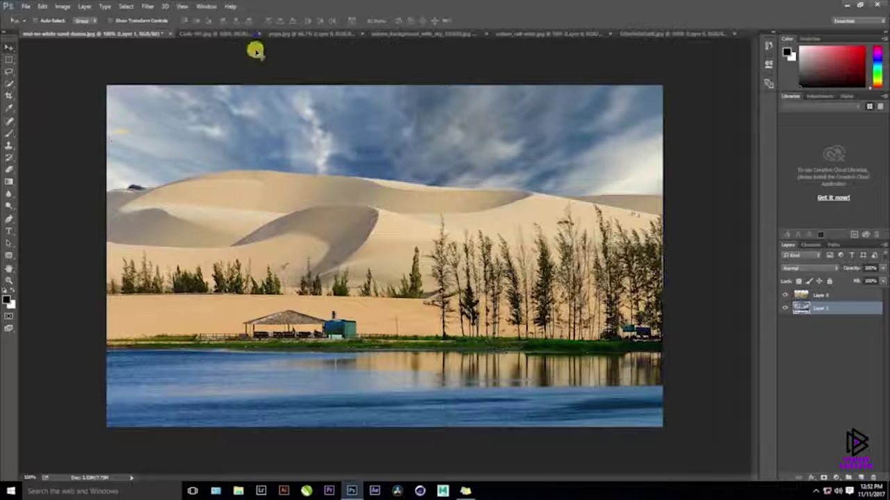
pyautogui.click(218, 36)
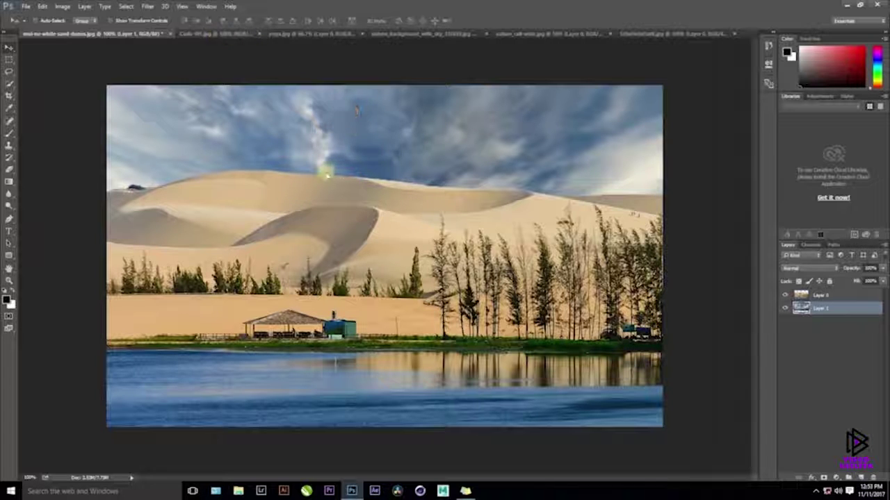
# Switch to the curly-haired woman's photo and examine the fine curls along both edges of the hair up close.
pyautogui.click(100, 32)
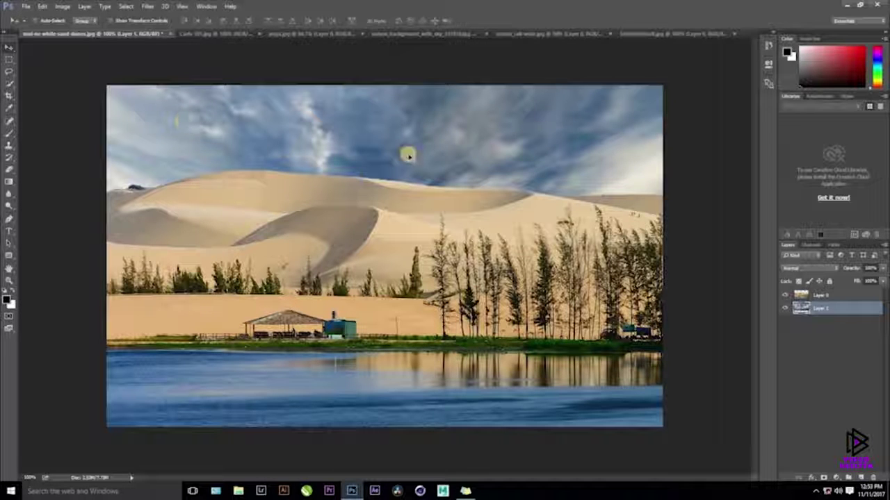
pyautogui.click(242, 33)
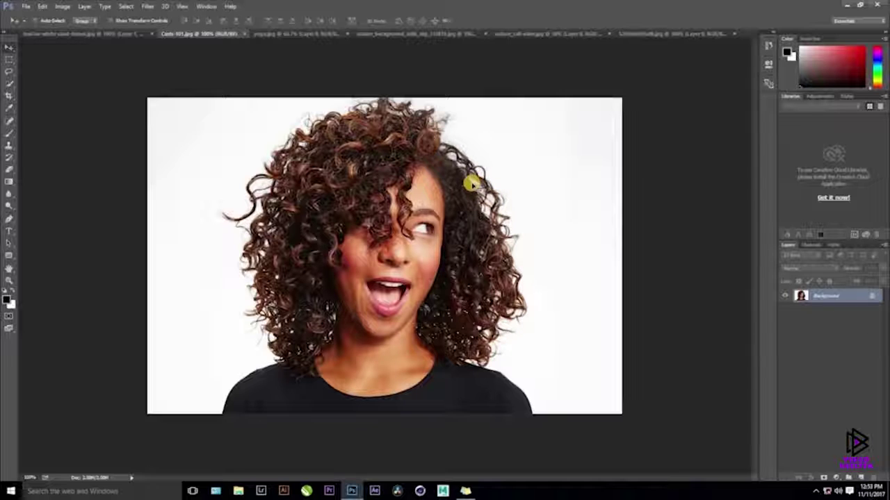
pyautogui.hotkey('ctrl', '+')
pyautogui.hotkey('ctrl', '+')
pyautogui.moveTo(420, 264); pyautogui.dragTo(165, 337)
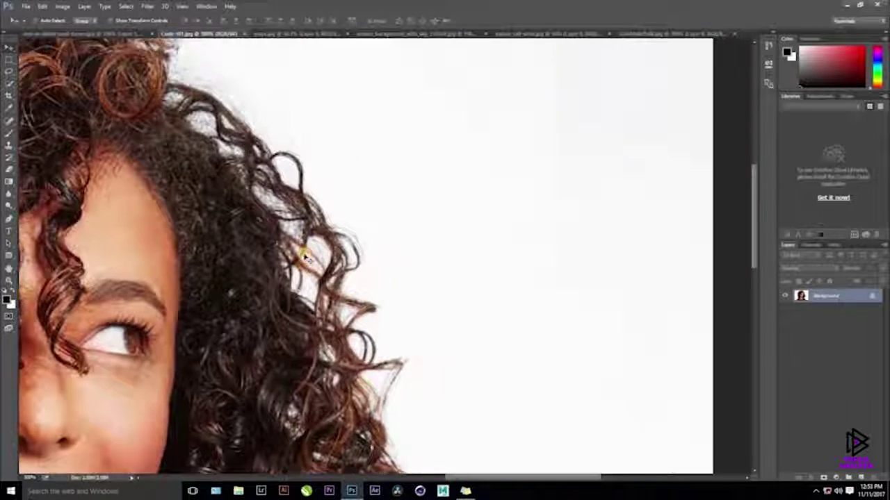
pyautogui.scroll(1, 304, 257)
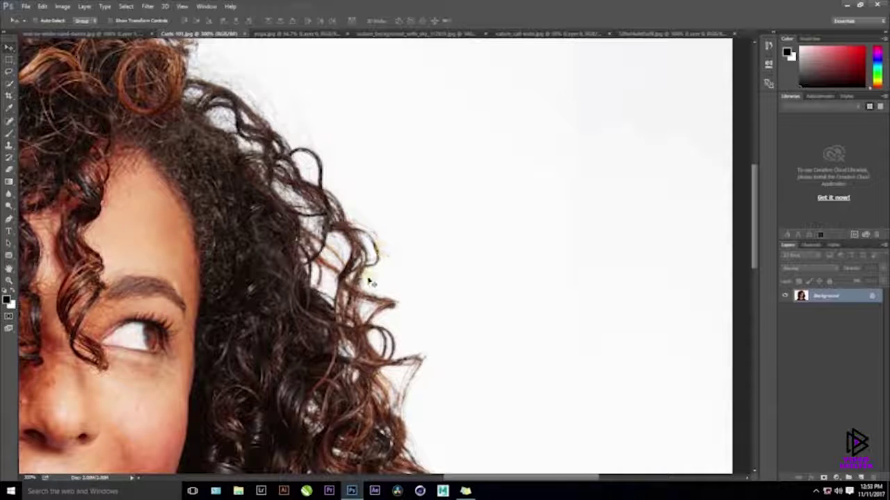
pyautogui.moveTo(209, 240); pyautogui.dragTo(583, 192)
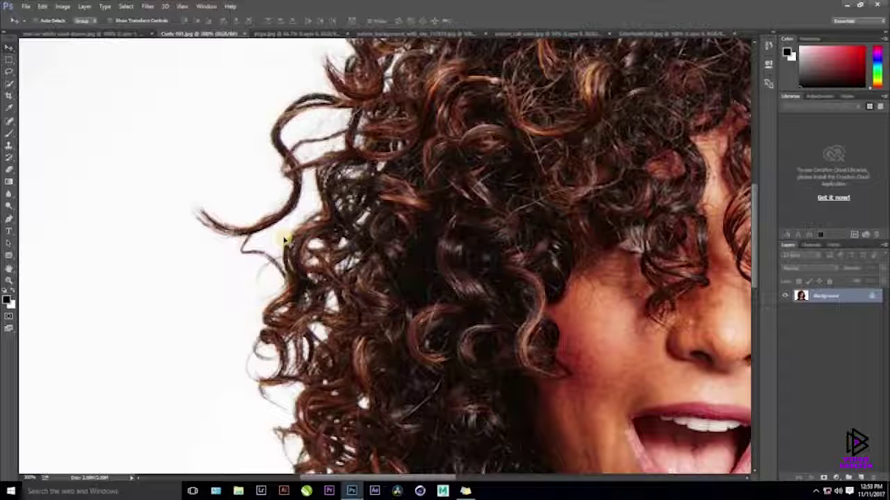
pyautogui.hotkey('ctrl', '-')
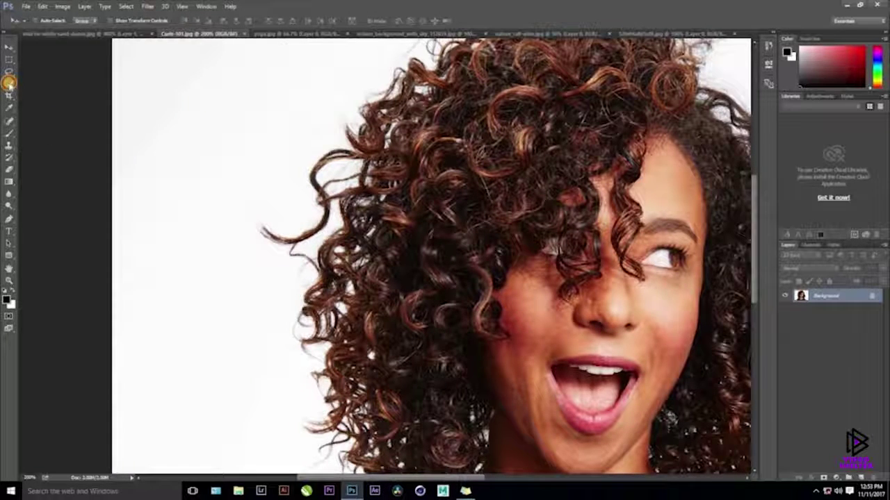
# Activate the Quick Selection tool and convert the portrait's locked Background into a regular layer, leaving its layer style options unchanged.
pyautogui.rightClick(8, 82)
pyautogui.click(41, 82)
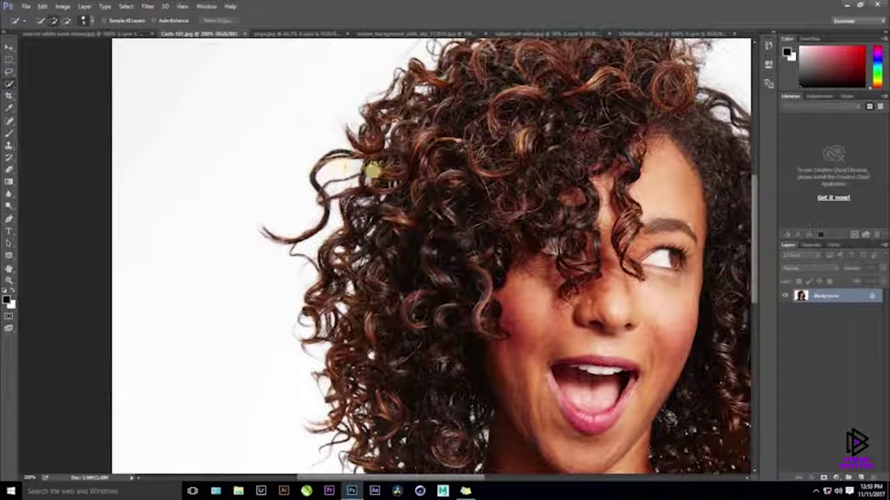
pyautogui.click(870, 297)
pyautogui.doubleClick(870, 297)
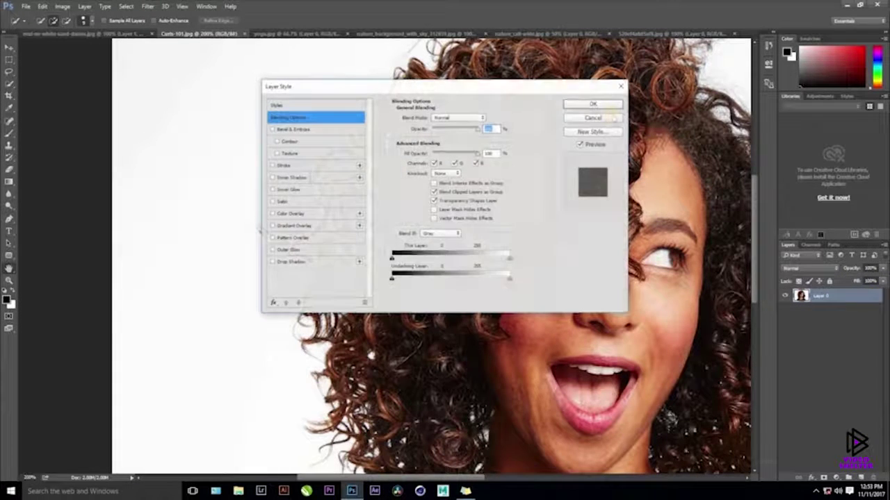
pyautogui.click(621, 86)
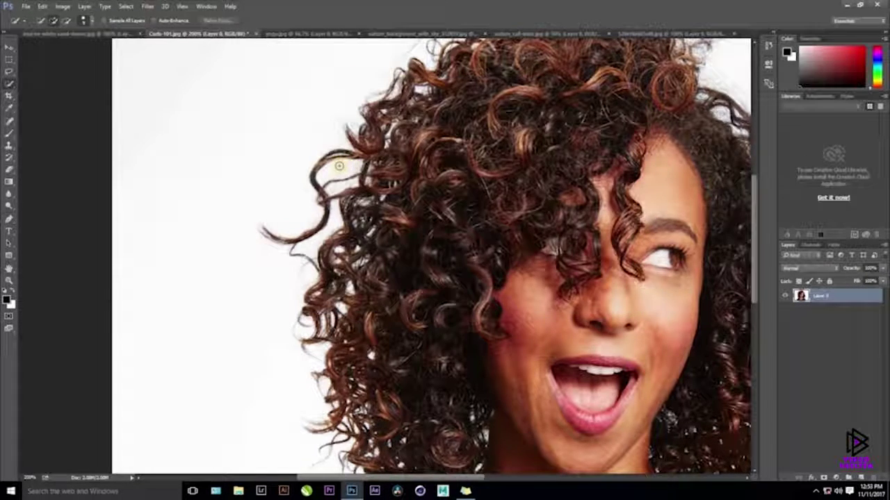
# Try to select the white gap inside the stray curls on the hair's left edge with Quick Selection, and clear the selection.
pyautogui.moveTo(324, 172); pyautogui.dragTo(335, 179)
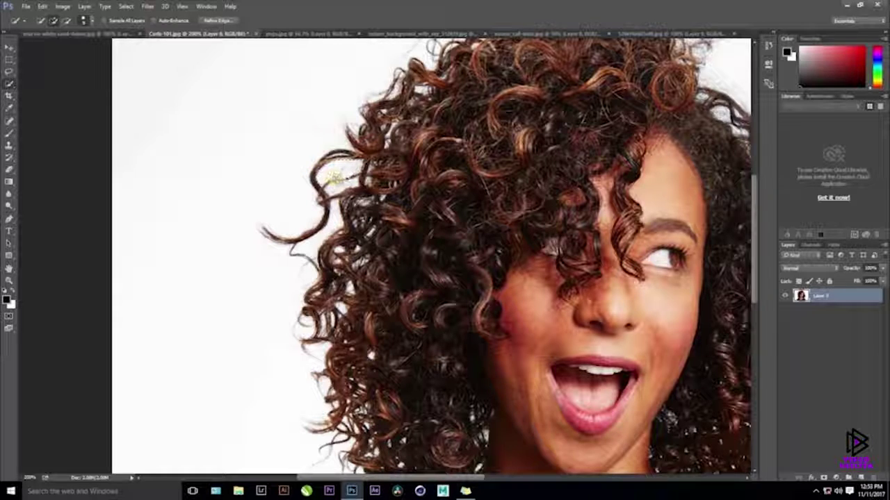
pyautogui.hotkey('ctrl', '+')
pyautogui.hotkey('ctrl', '+')
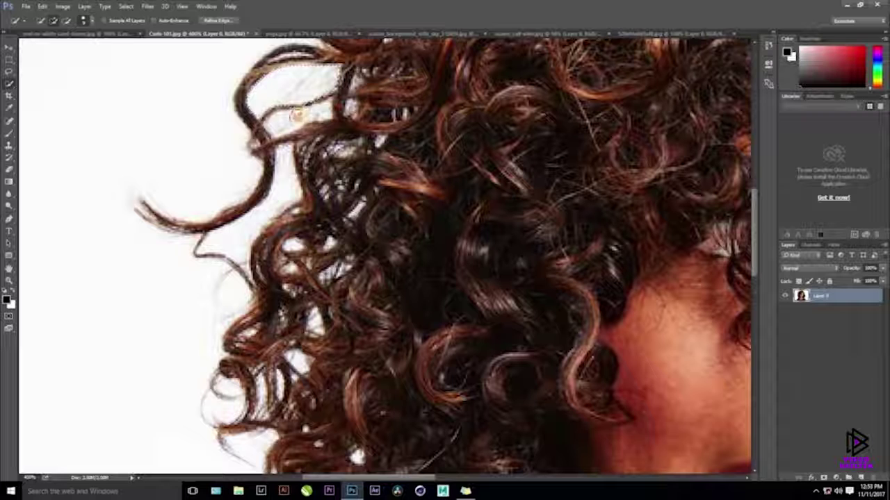
pyautogui.moveTo(284, 114); pyautogui.dragTo(269, 118)
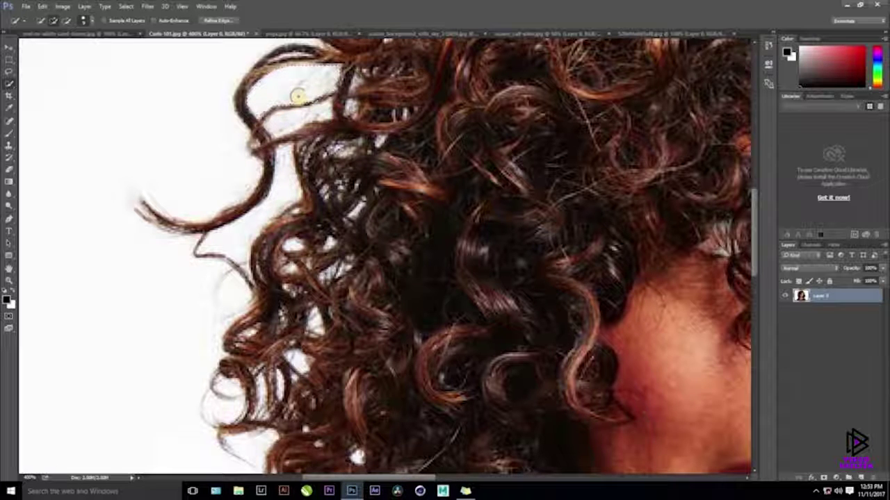
pyautogui.hotkey('ctrl', 'd')
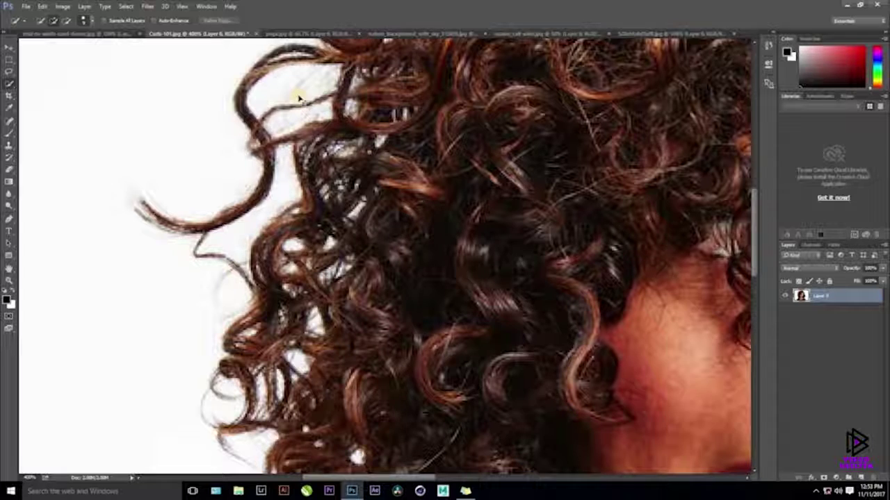
pyautogui.hotkey('ctrl', '-')
pyautogui.hotkey('ctrl', '-')
pyautogui.hotkey('ctrl', '-')
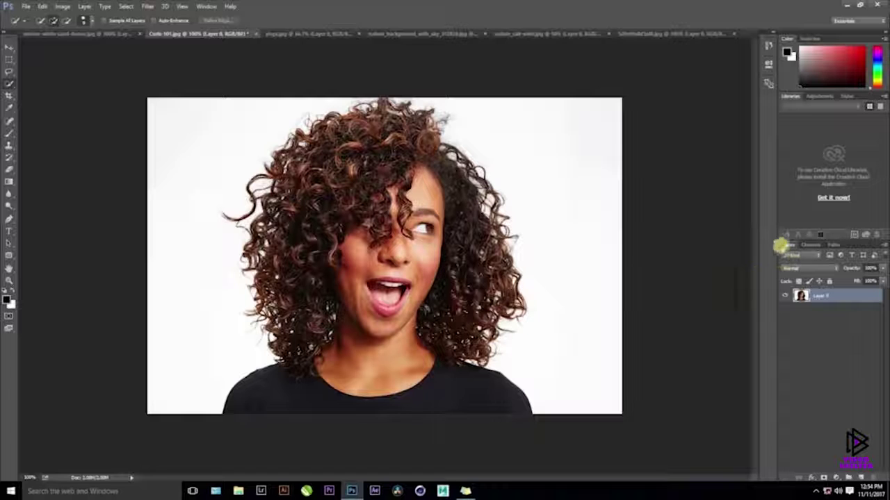
# Compare the Red, Green and Blue channels of the portrait for contrast between hair and background, ending on the Blue channel.
pyautogui.click(817, 243)
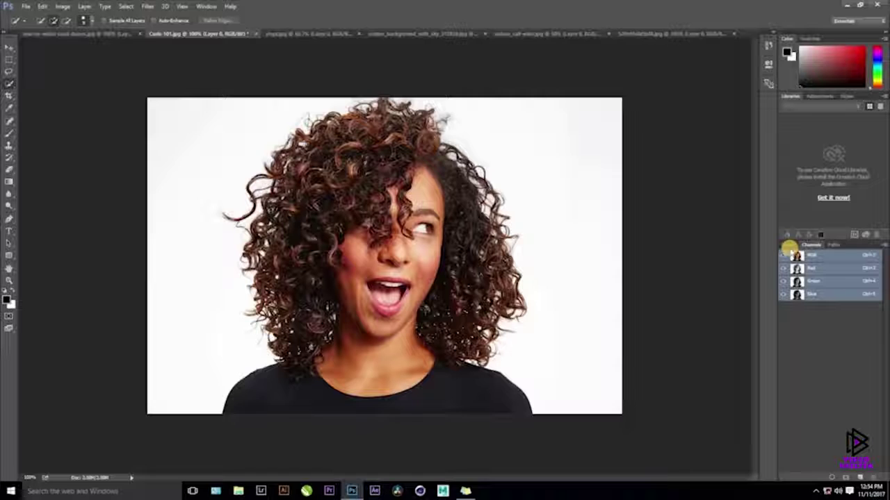
pyautogui.click(787, 246)
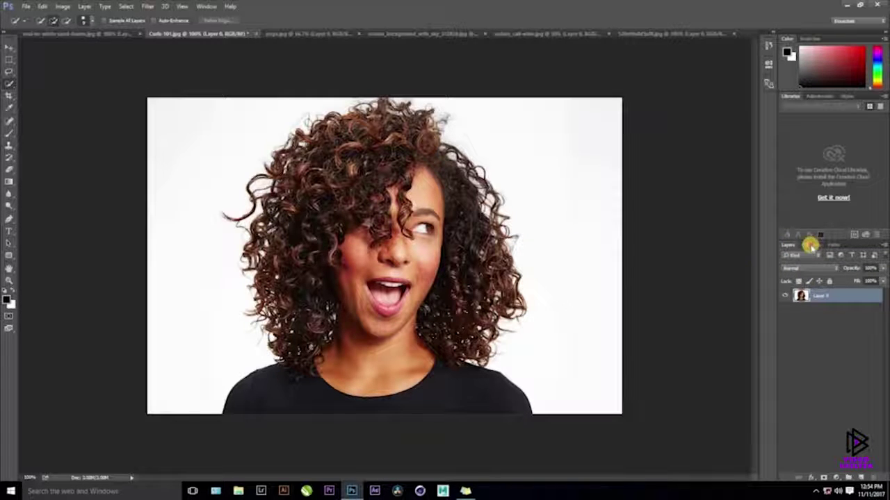
pyautogui.click(811, 245)
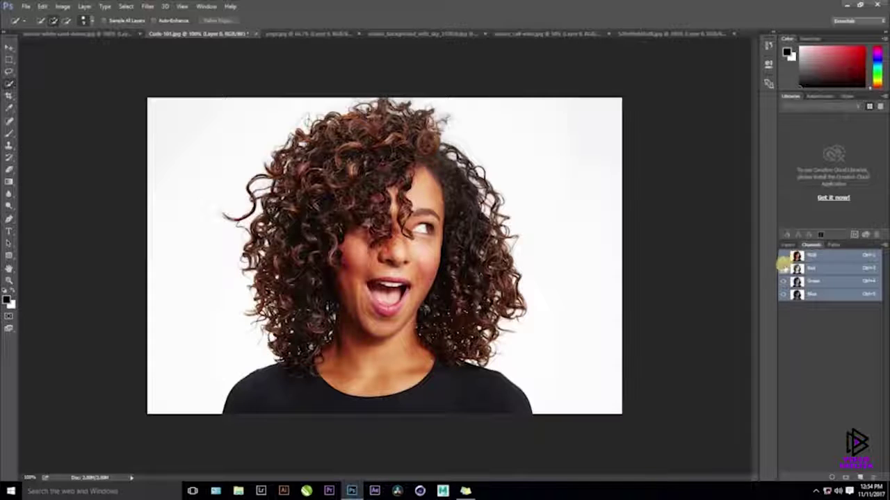
pyautogui.click(808, 269)
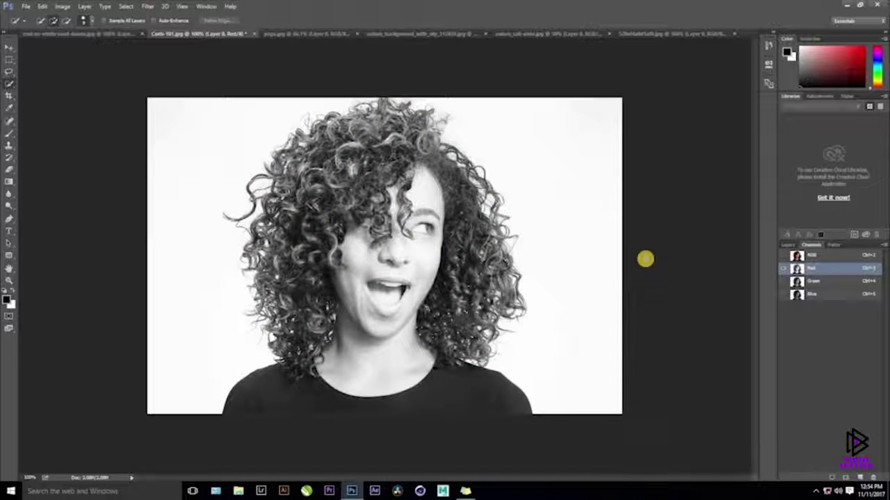
pyautogui.click(822, 283)
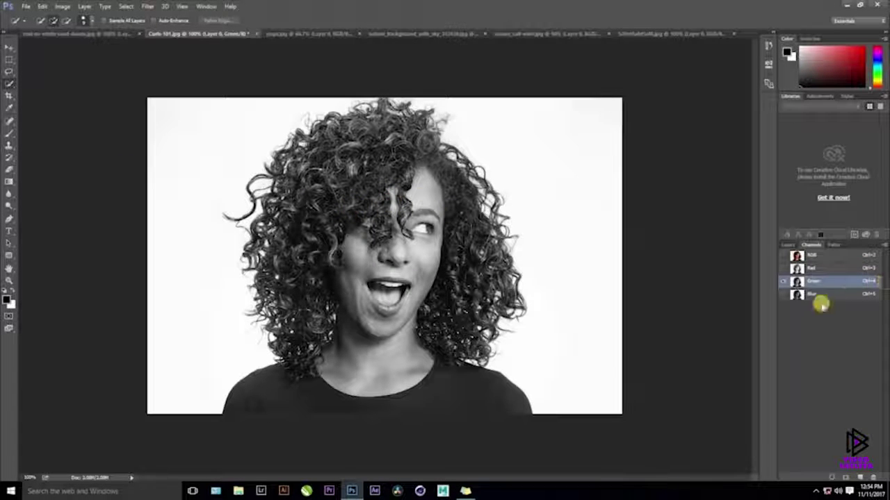
pyautogui.click(818, 293)
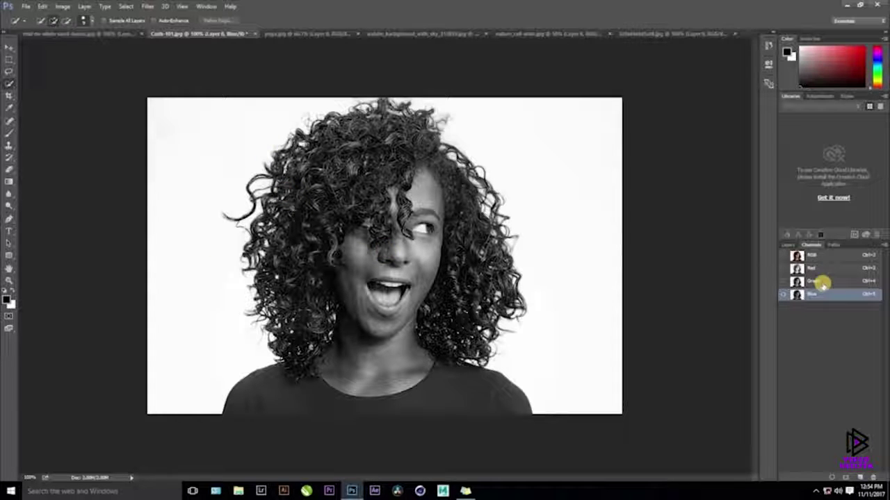
pyautogui.click(823, 283)
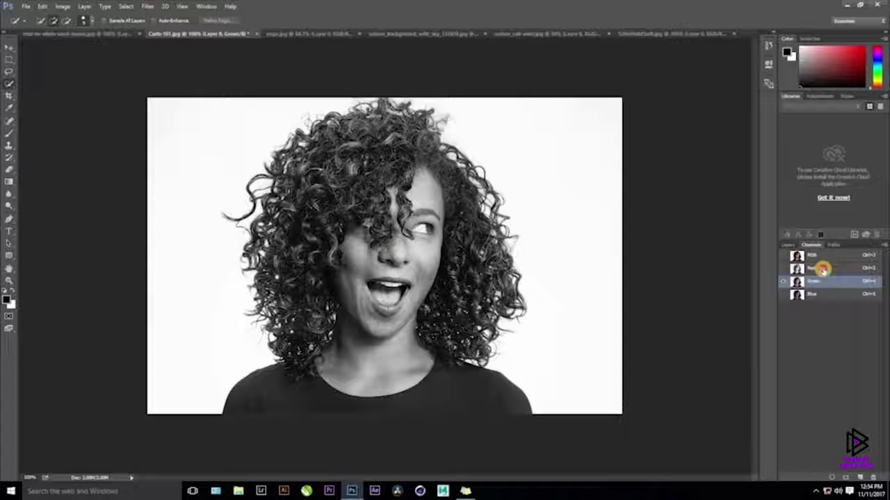
pyautogui.click(822, 269)
pyautogui.click(824, 281)
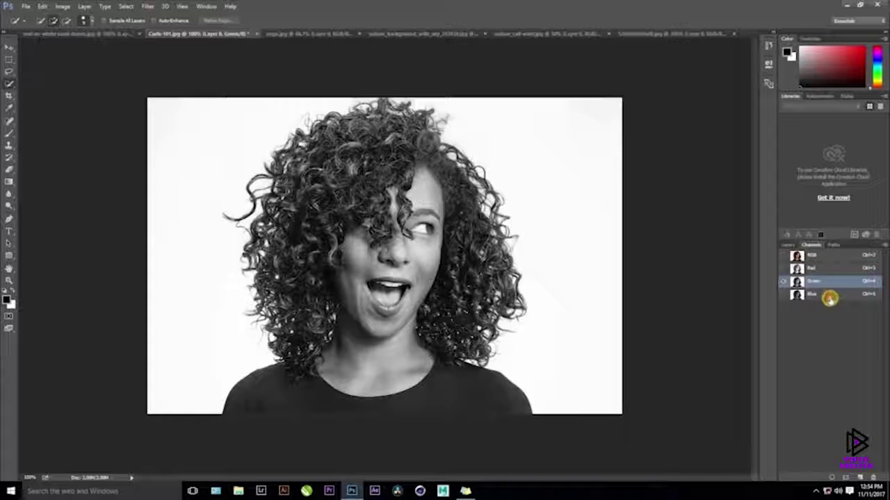
pyautogui.click(827, 295)
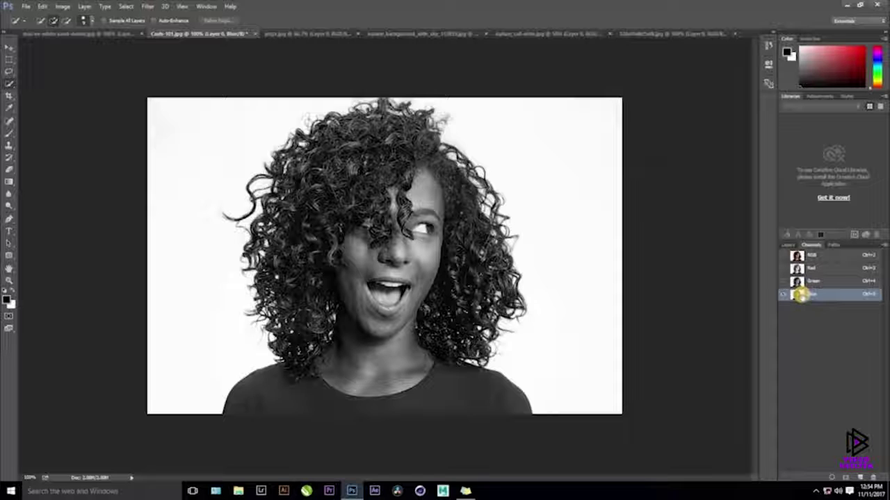
# Try brightening the original Blue channel with Levels by strongly lowering its white input level.
pyautogui.hotkey('ctrl', 'l')
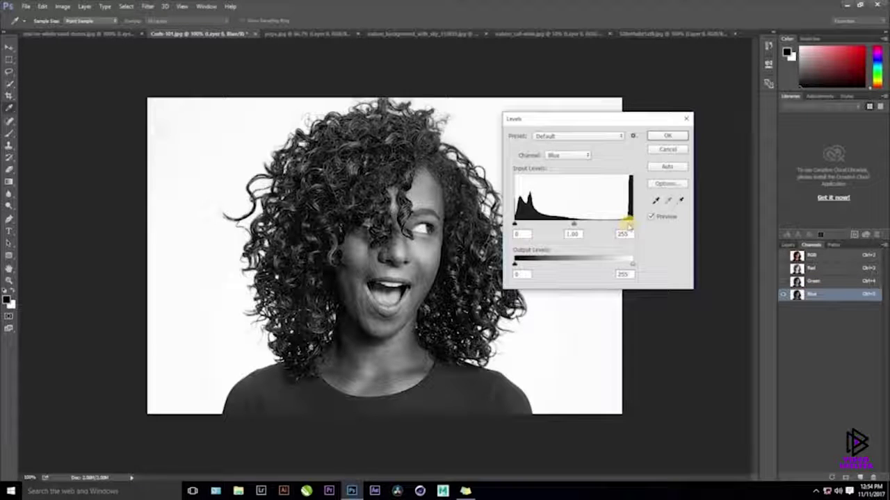
pyautogui.moveTo(625, 224); pyautogui.dragTo(567, 224)
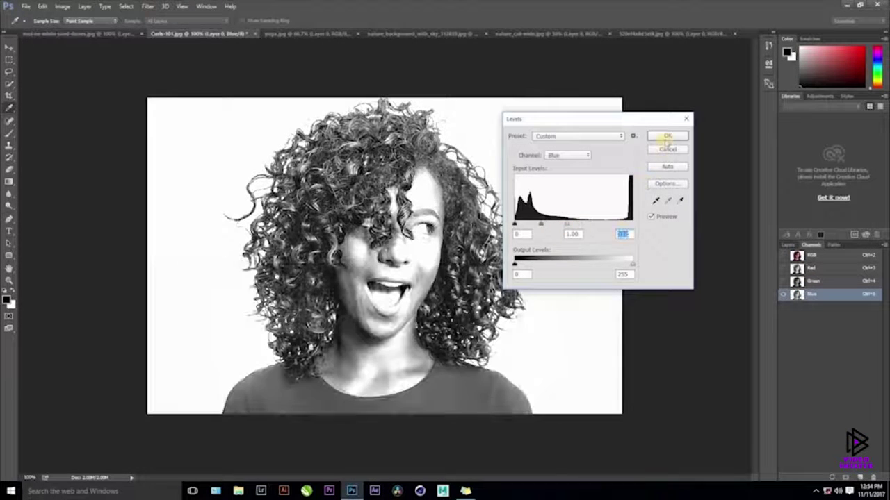
pyautogui.click(666, 139)
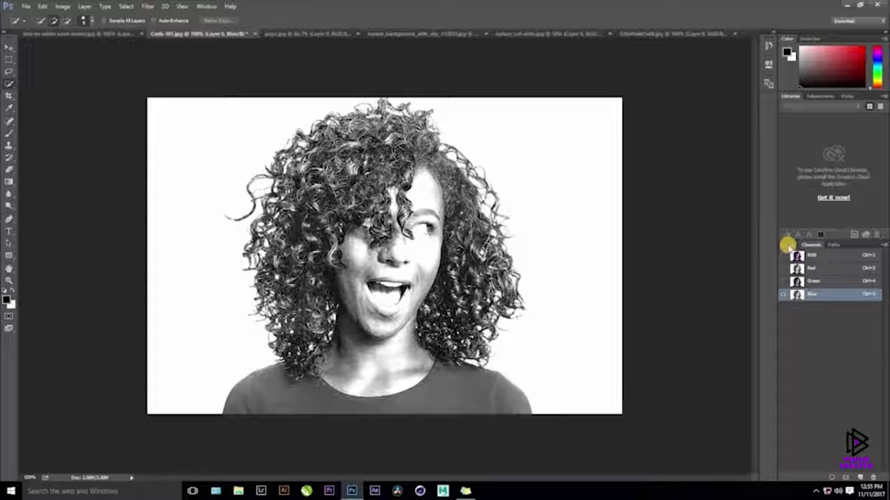
# Check the effect of the Levels change on the full-colour image and undo it on the Blue channel.
pyautogui.click(788, 245)
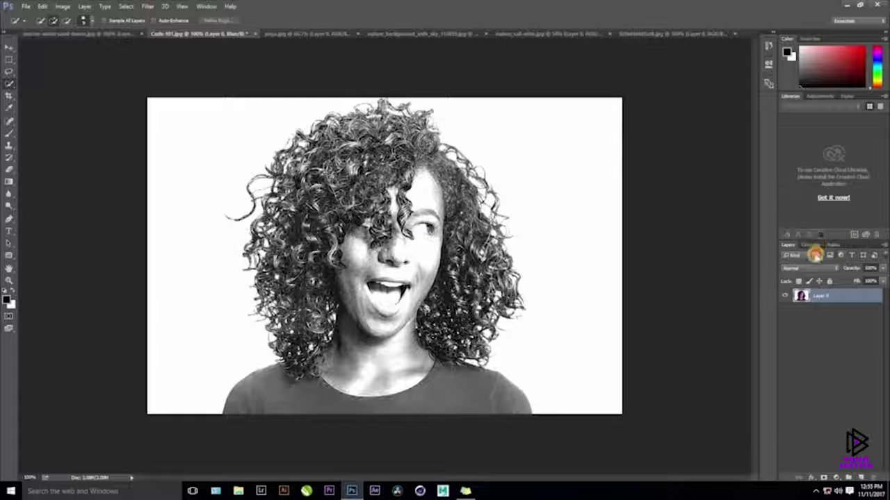
pyautogui.click(812, 246)
pyautogui.click(788, 243)
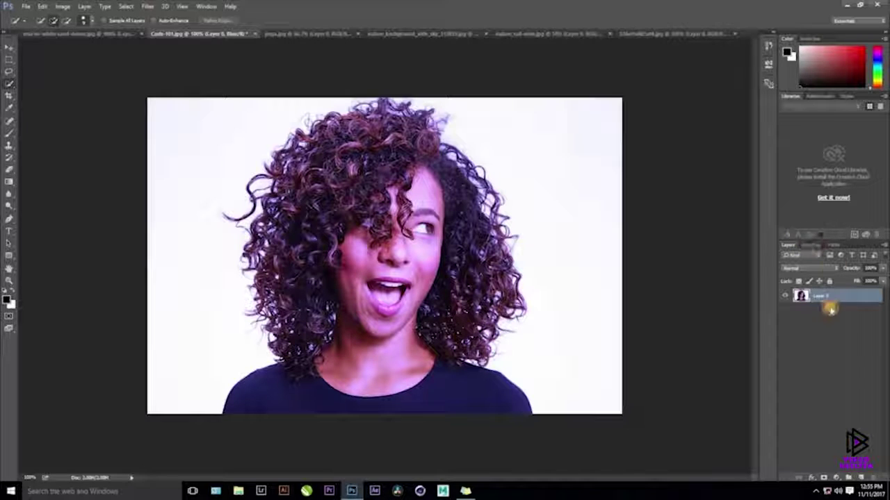
pyautogui.click(812, 244)
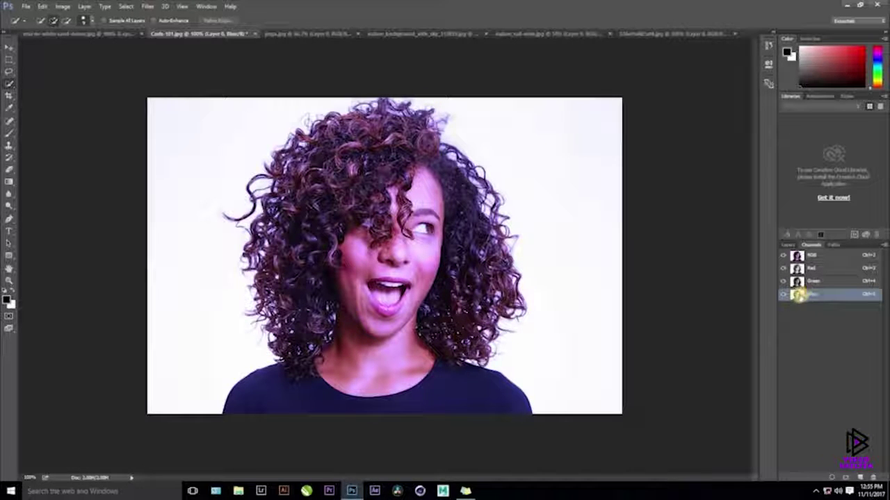
pyautogui.hotkey('ctrl', 'z')
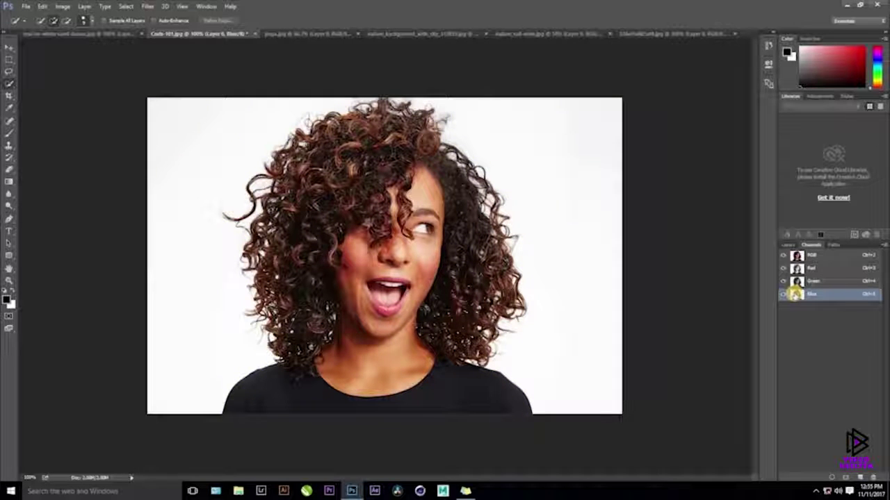
# Duplicate the Blue channel of the portrait.
pyautogui.moveTo(797, 294); pyautogui.dragTo(859, 475)
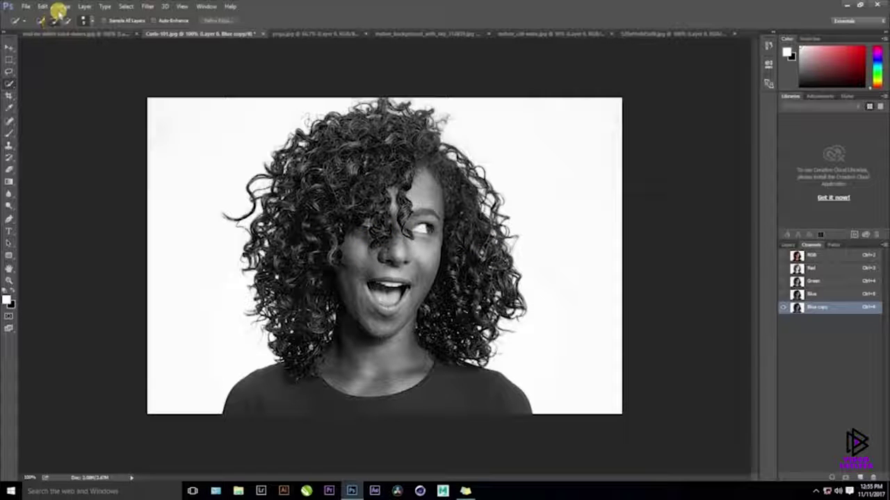
pyautogui.click(61, 7)
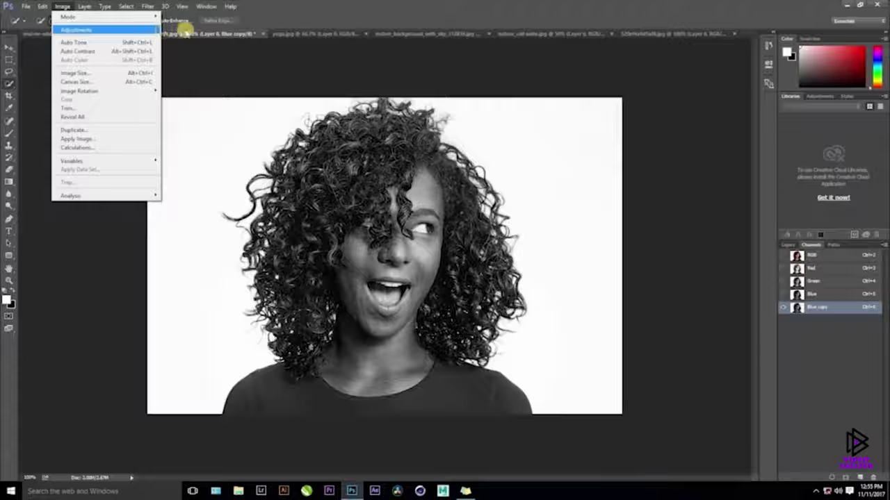
pyautogui.moveTo(111, 29)
pyautogui.hotkey('ctrl', 'l')
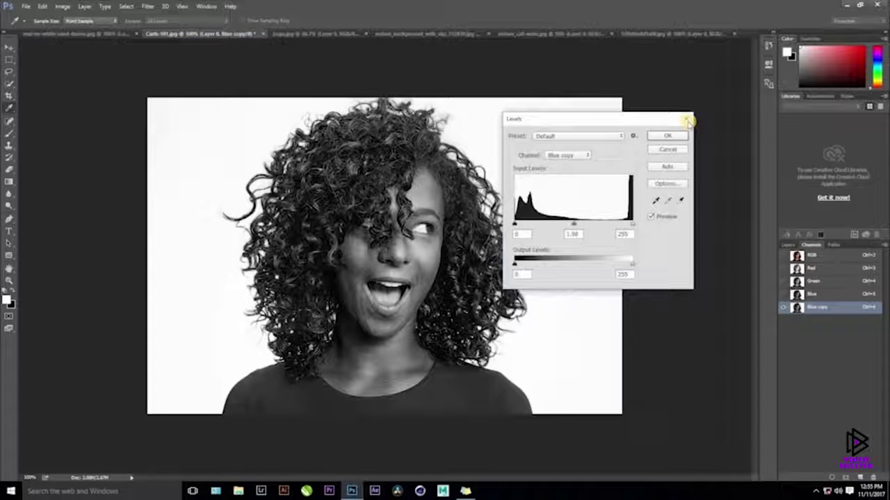
pyautogui.click(686, 120)
# Darken the hair and shirt in the Blue copy channel with Levels by raising the black input level to about 45.
pyautogui.hotkey('ctrl', 'l')
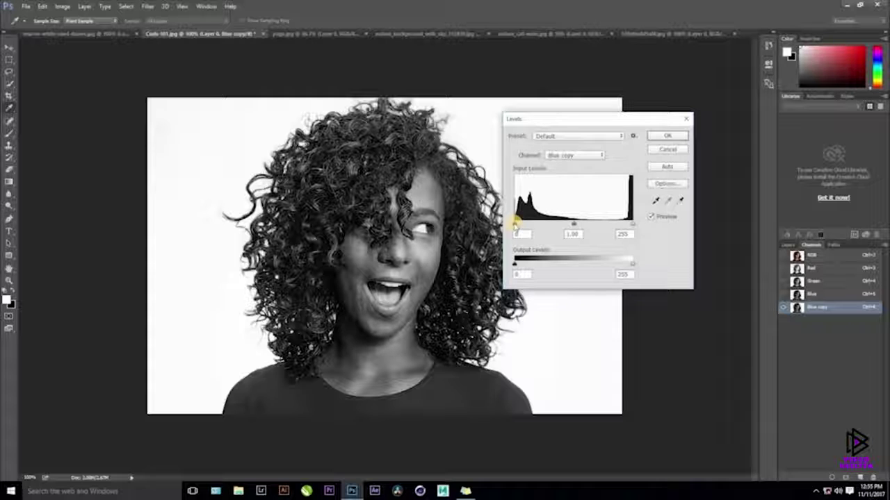
pyautogui.moveTo(518, 226); pyautogui.dragTo(534, 224)
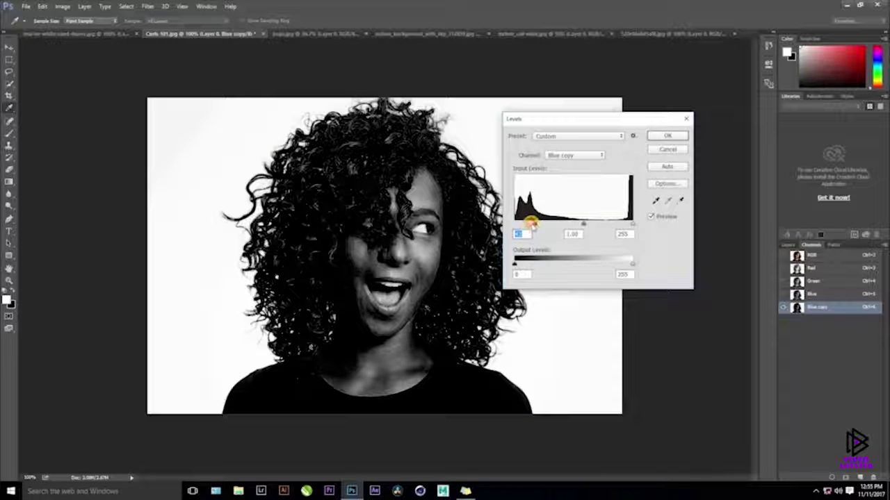
pyautogui.moveTo(529, 224); pyautogui.dragTo(535, 224)
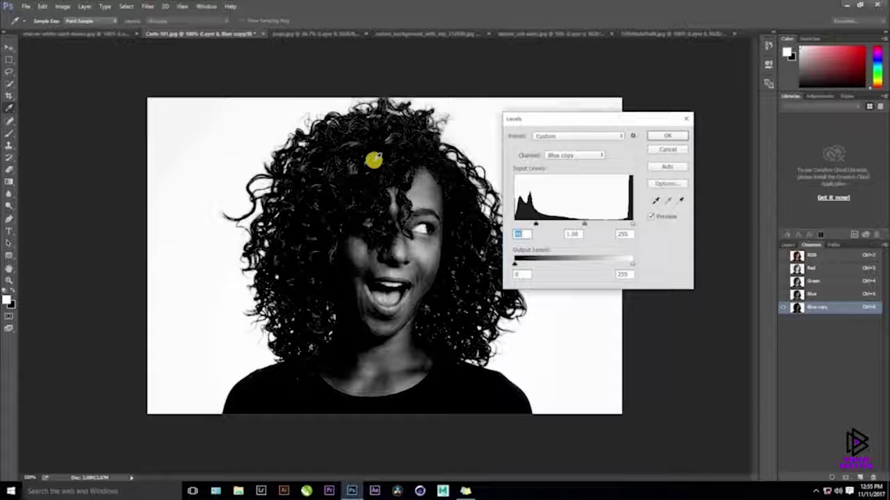
pyautogui.click(666, 137)
# Load the Blue copy channel as a selection.
pyautogui.press('w')
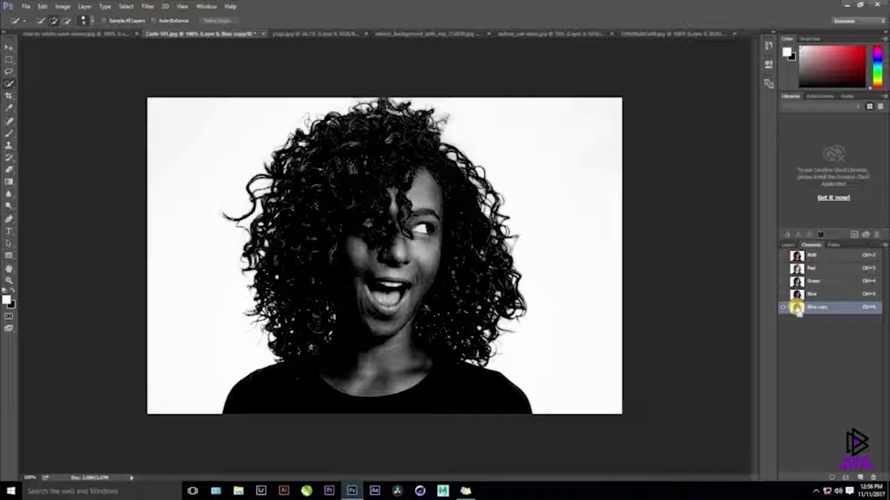
pyautogui.keyDown('ctrl'); pyautogui.click(797, 308); pyautogui.keyUp('ctrl')
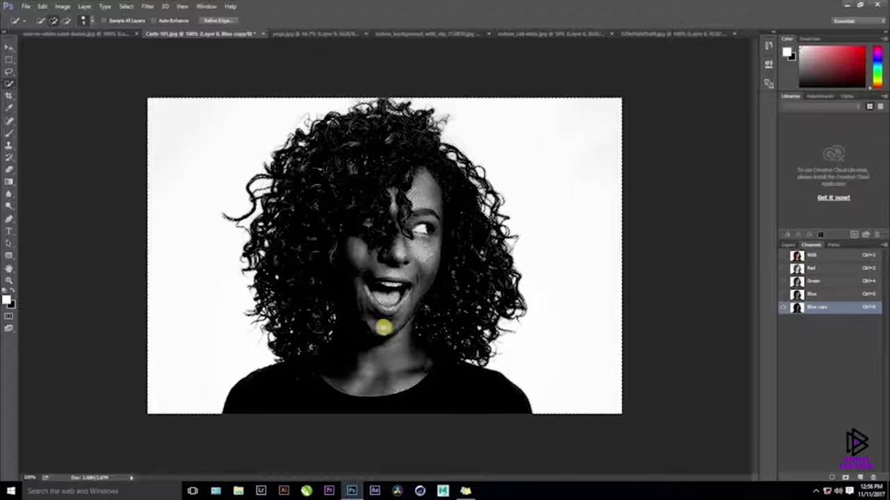
# Preview the Blue copy channel as an overlay on the full-colour image, and return to showing the copy alone.
pyautogui.click(788, 244)
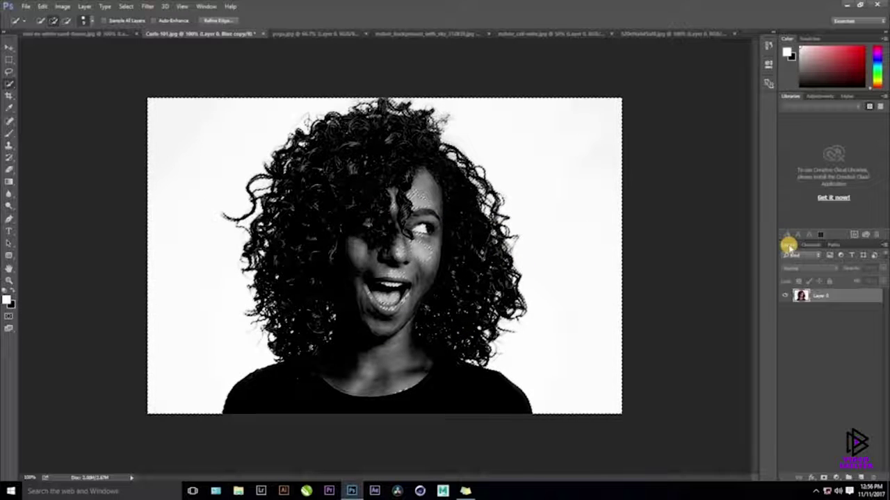
pyautogui.click(811, 245)
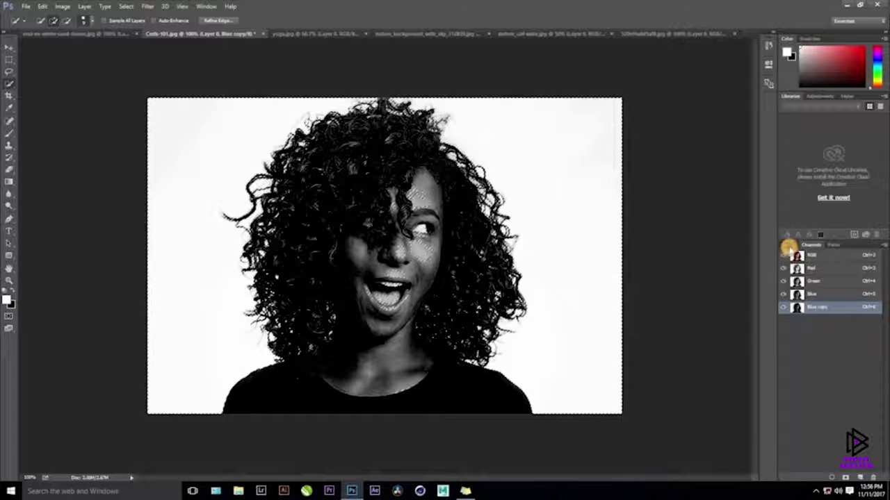
pyautogui.click(792, 254)
pyautogui.click(787, 245)
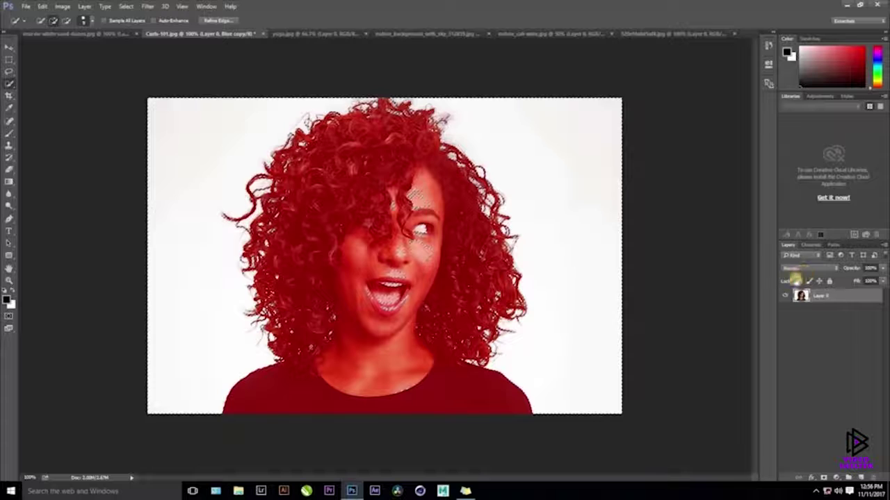
pyautogui.click(809, 244)
pyautogui.click(785, 255)
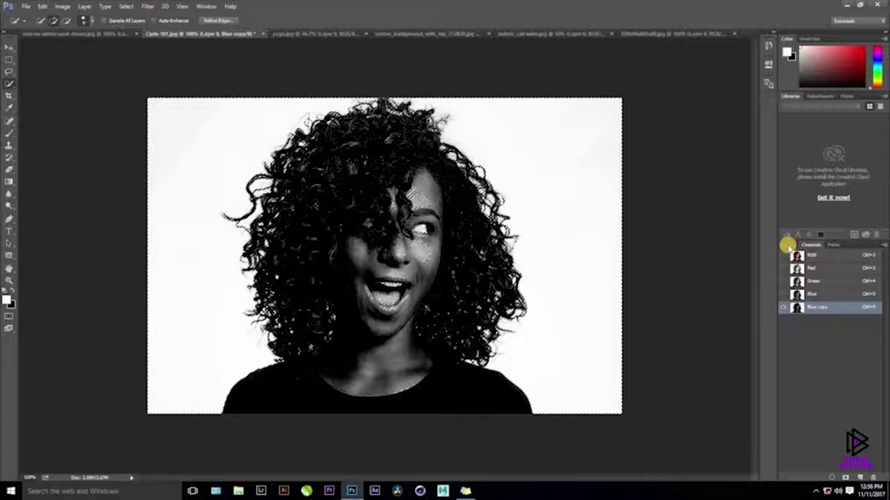
# Add a layer mask to Layer 0 from the selection and invert the mask to keep the woman instead of the background.
pyautogui.click(788, 245)
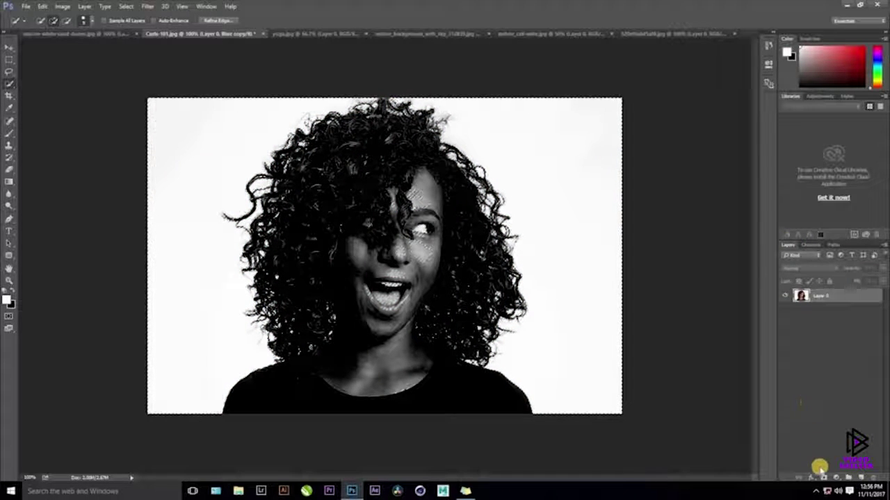
pyautogui.click(823, 478)
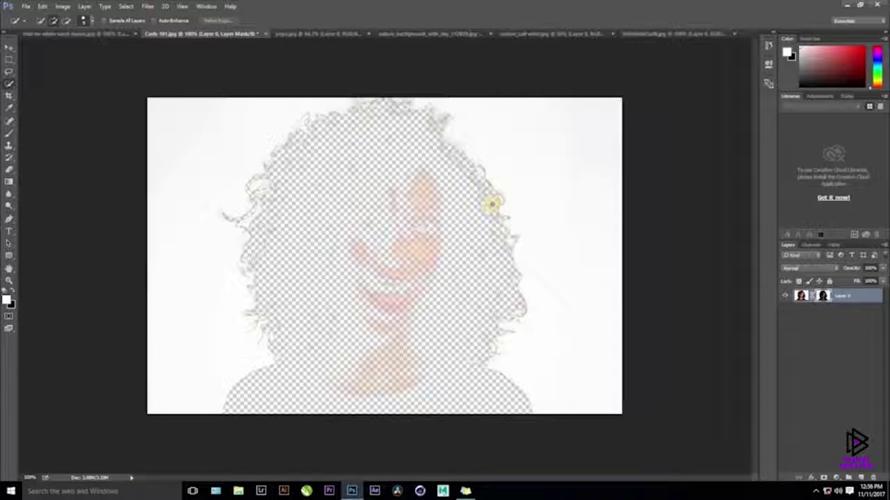
pyautogui.hotkey('ctrl', 'i')
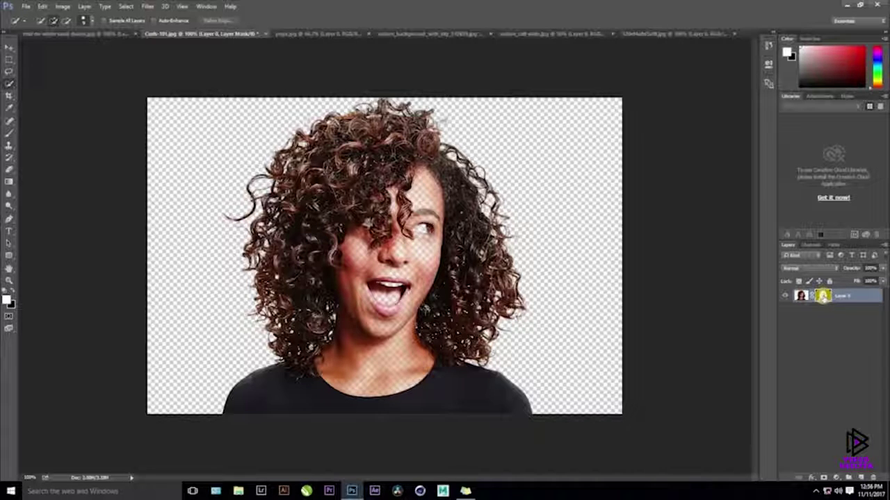
# Compare Layer 0's black-and-white mask with the cut-out image, ending on the mask alone.
pyautogui.keyDown('alt'); pyautogui.click(822, 296); pyautogui.keyUp('alt')
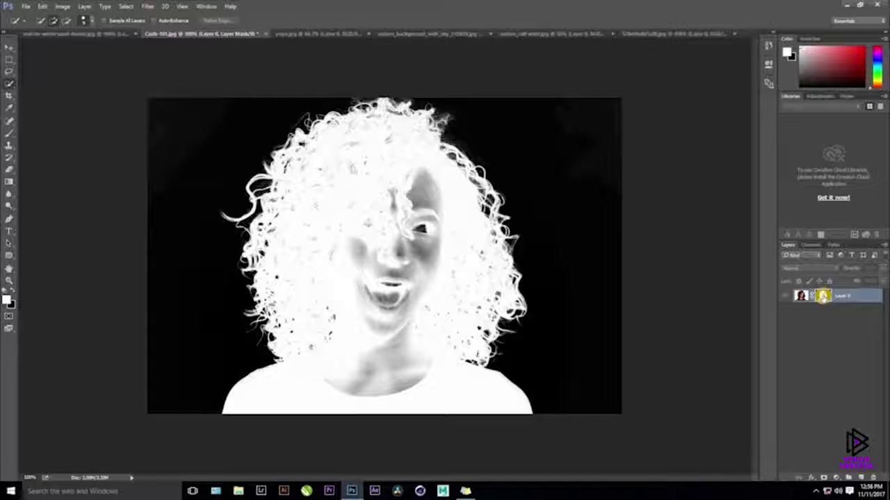
pyautogui.keyDown('alt'); pyautogui.click(823, 297); pyautogui.keyUp('alt')
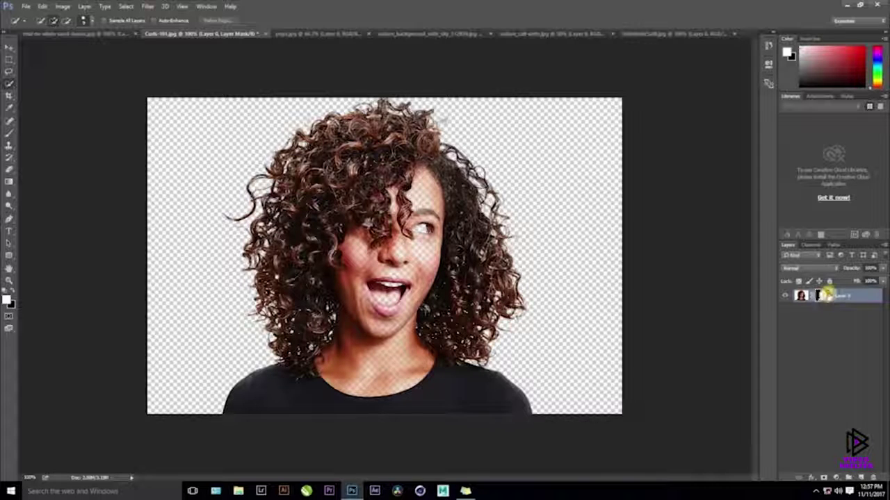
pyautogui.hotkey('ctrl', 'i')
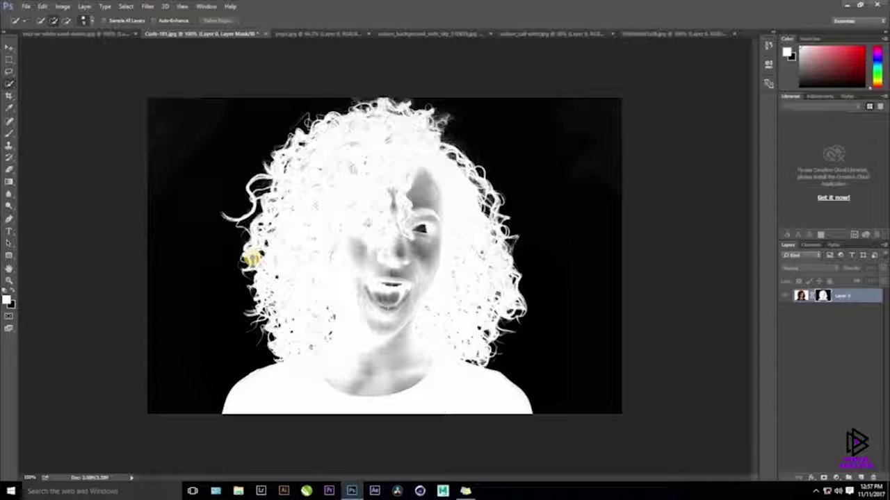
# Set up the Brush tool for painting on the mask with a hardness of about 70%.
pyautogui.press('b')
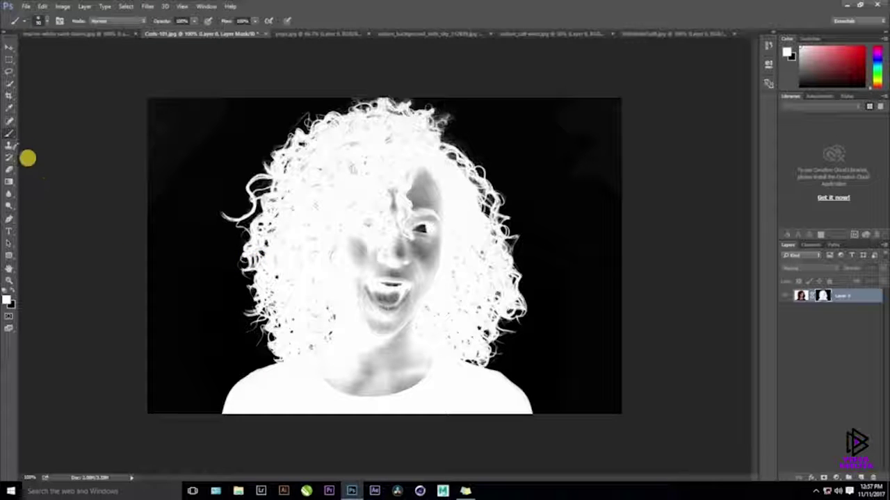
pyautogui.rightClick(11, 137)
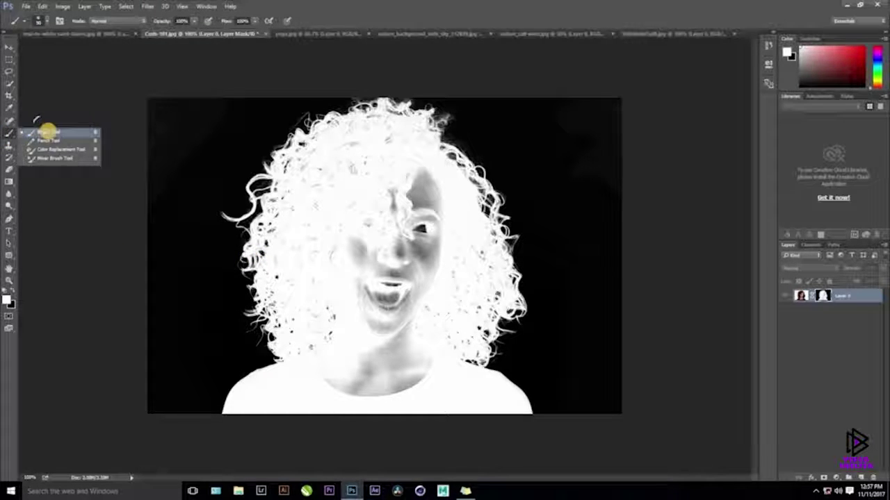
pyautogui.click(45, 126)
pyautogui.click(49, 21)
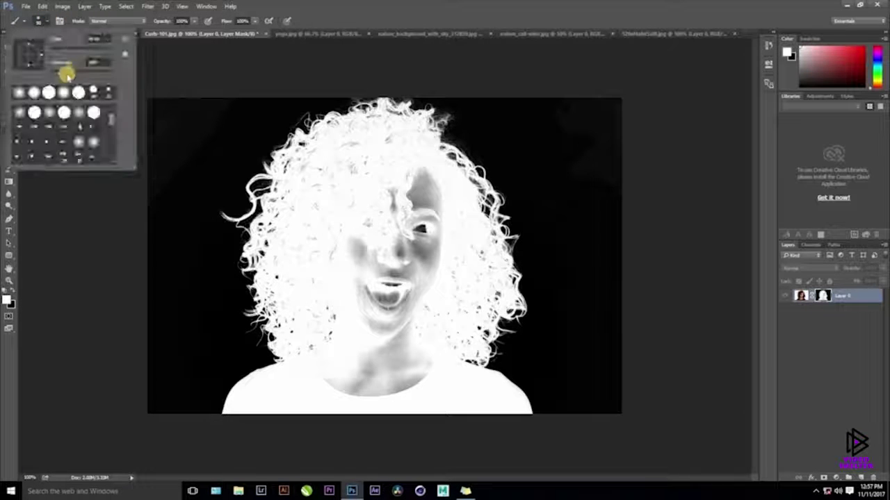
pyautogui.moveTo(65, 72); pyautogui.dragTo(93, 72)
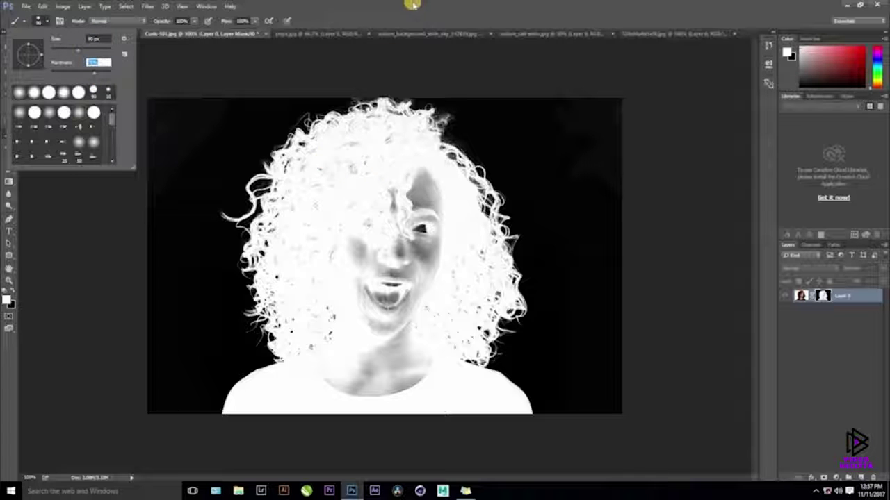
pyautogui.click(79, 181)
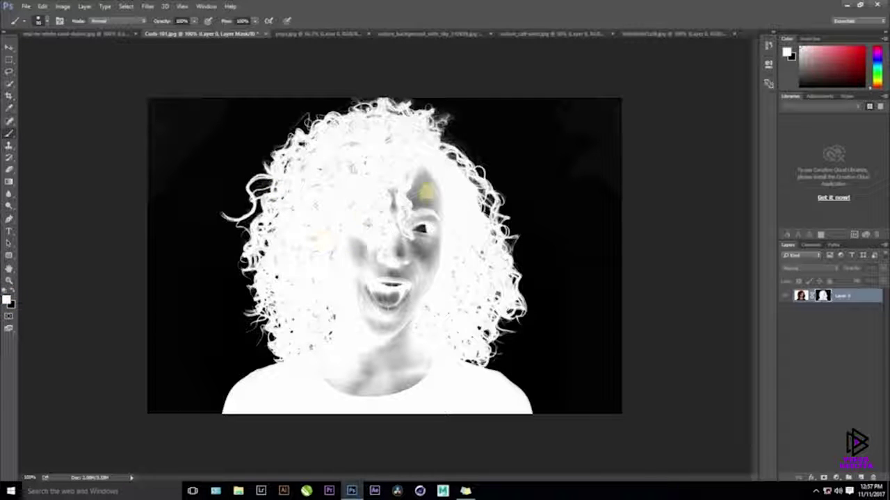
# Paint white on the mask over the grey areas of the face, neck and chest.
pyautogui.moveTo(415, 186)
pyautogui.mouseDown()
pyautogui.moveTo(419, 226)
pyautogui.moveTo(419, 192)
pyautogui.moveTo(423, 216)
pyautogui.moveTo(406, 278)
pyautogui.moveTo(422, 251)
pyautogui.moveTo(407, 285)
pyautogui.moveTo(401, 193)
pyautogui.moveTo(369, 238)
pyautogui.moveTo(364, 228)
pyautogui.moveTo(362, 274)
pyautogui.moveTo(388, 270)
pyautogui.moveTo(369, 300)
pyautogui.moveTo(391, 280)
pyautogui.moveTo(377, 342)
pyautogui.moveTo(340, 379)
pyautogui.moveTo(375, 360)
pyautogui.moveTo(402, 297)
pyautogui.mouseUp()
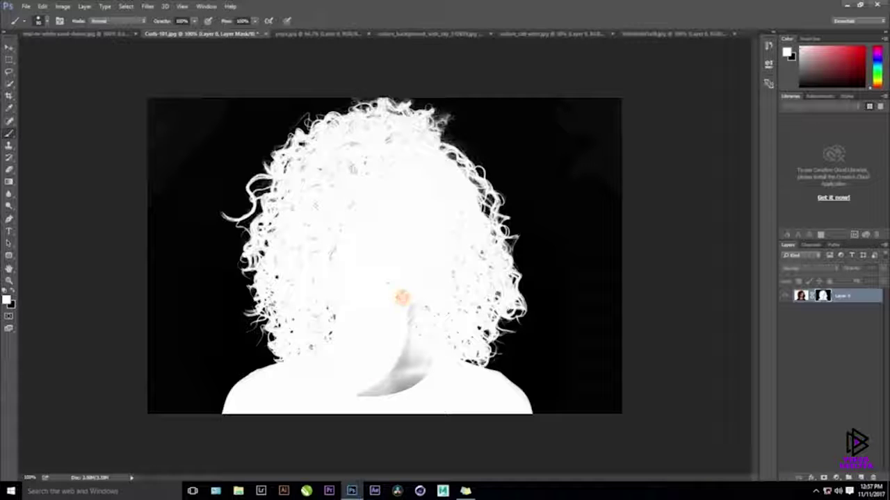
pyautogui.moveTo(400, 346); pyautogui.dragTo(438, 387)
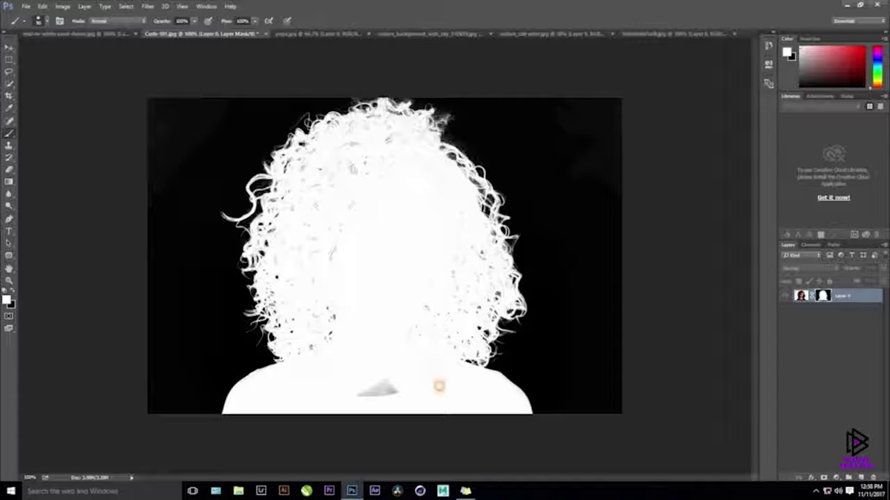
pyautogui.moveTo(376, 388); pyautogui.dragTo(321, 387)
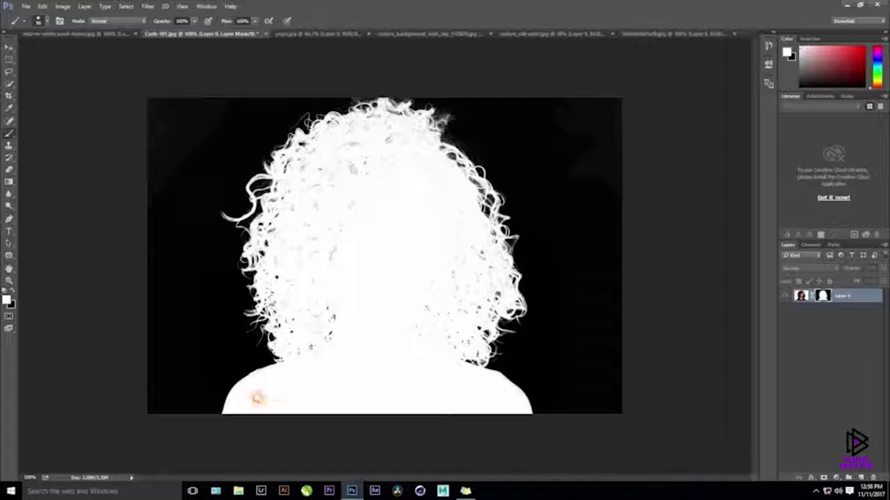
pyautogui.moveTo(441, 422); pyautogui.dragTo(432, 395)
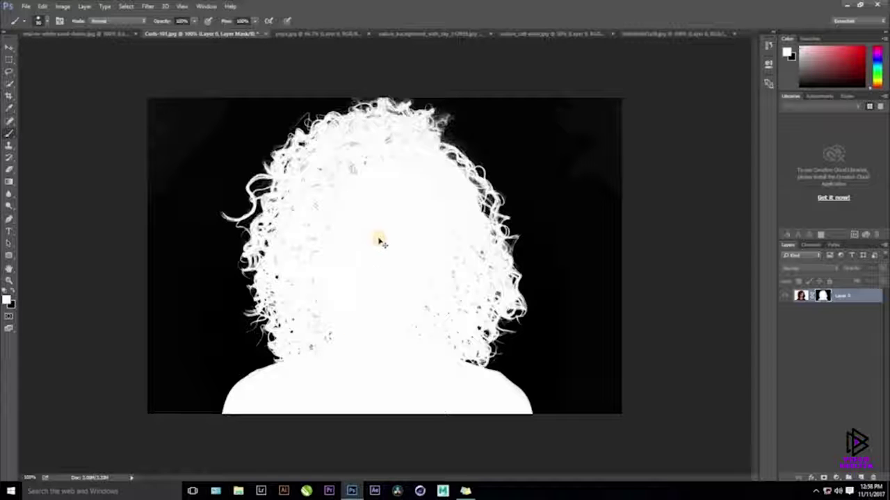
pyautogui.moveTo(358, 395)
pyautogui.mouseDown()
pyautogui.moveTo(405, 358)
pyautogui.moveTo(417, 369)
pyautogui.moveTo(350, 391)
pyautogui.moveTo(316, 389)
pyautogui.mouseUp()
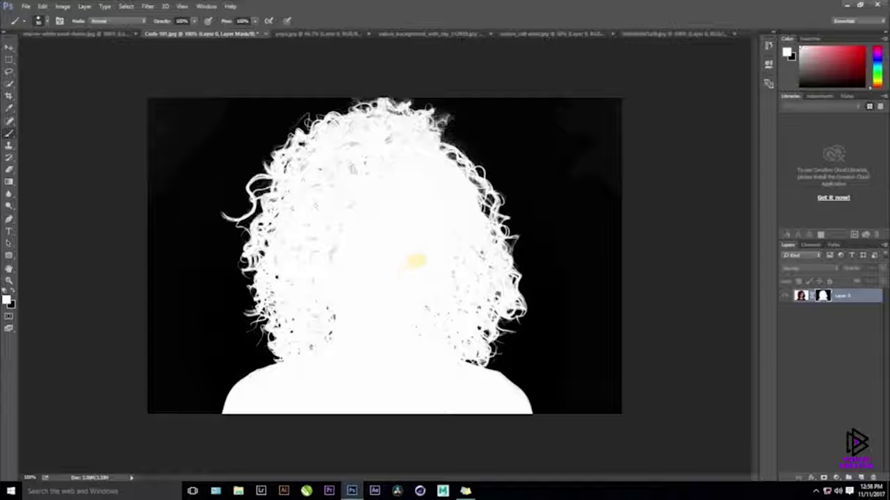
# Set the brush hardness to about 50% and paint white on the mask over the leftover grey marks on the face and neck.
pyautogui.click(38, 21)
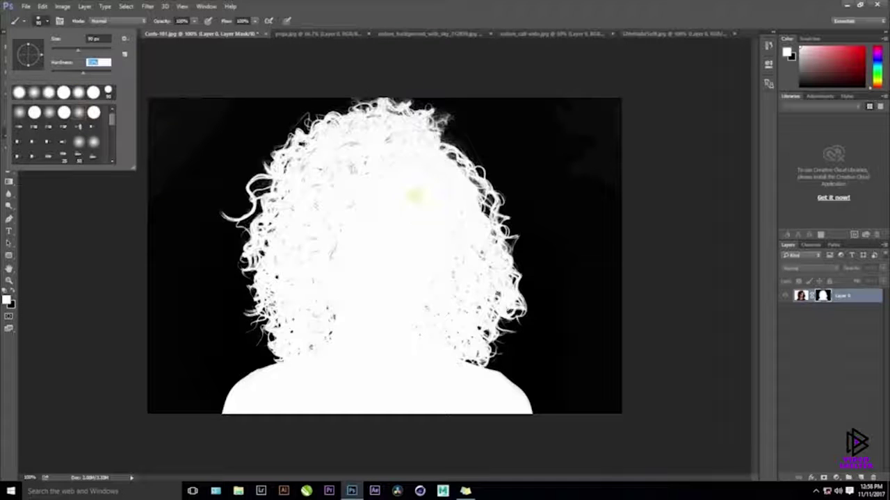
pyautogui.click(416, 188)
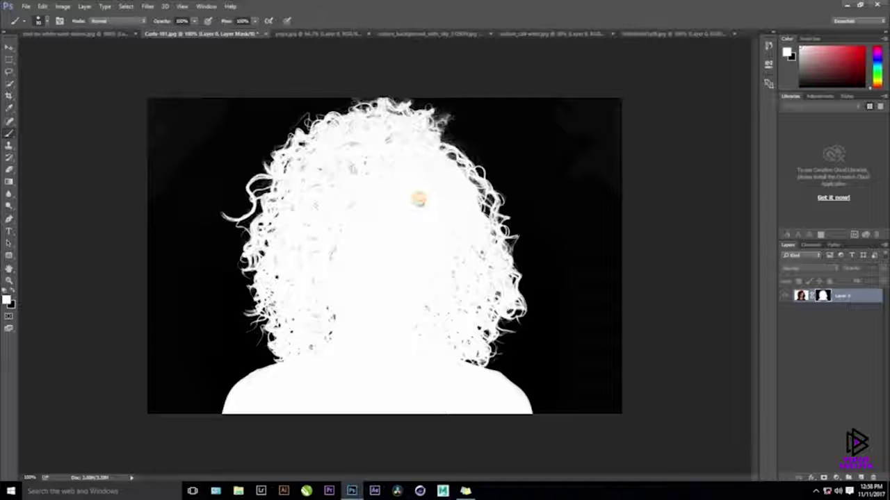
pyautogui.scroll(2, 418, 200)
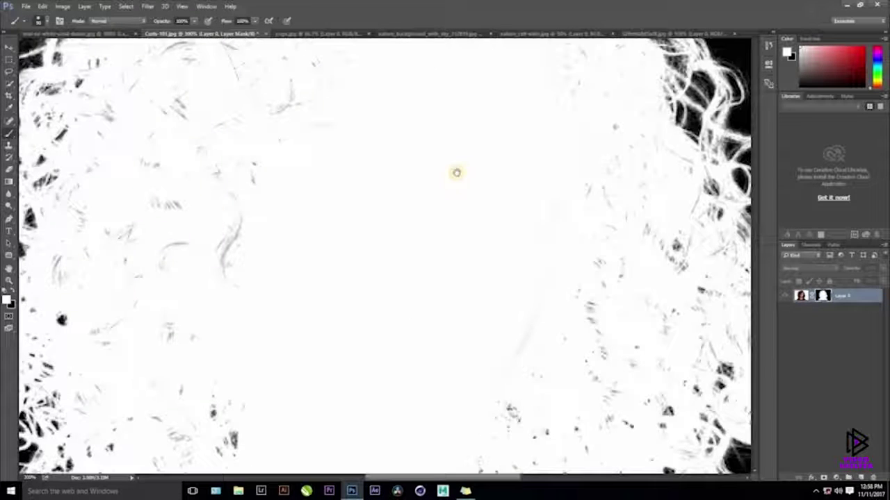
pyautogui.moveTo(352, 281); pyautogui.dragTo(286, 337)
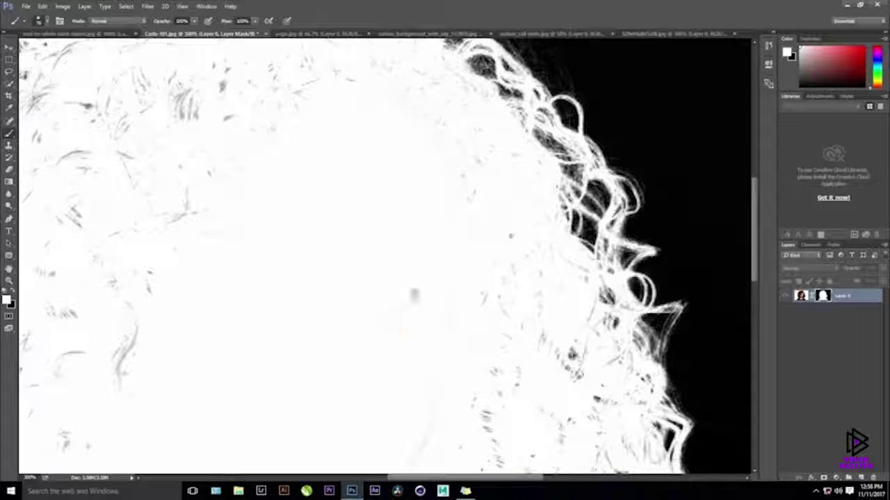
pyautogui.moveTo(414, 269)
pyautogui.mouseDown()
pyautogui.moveTo(409, 205)
pyautogui.moveTo(417, 167)
pyautogui.moveTo(419, 259)
pyautogui.mouseUp()
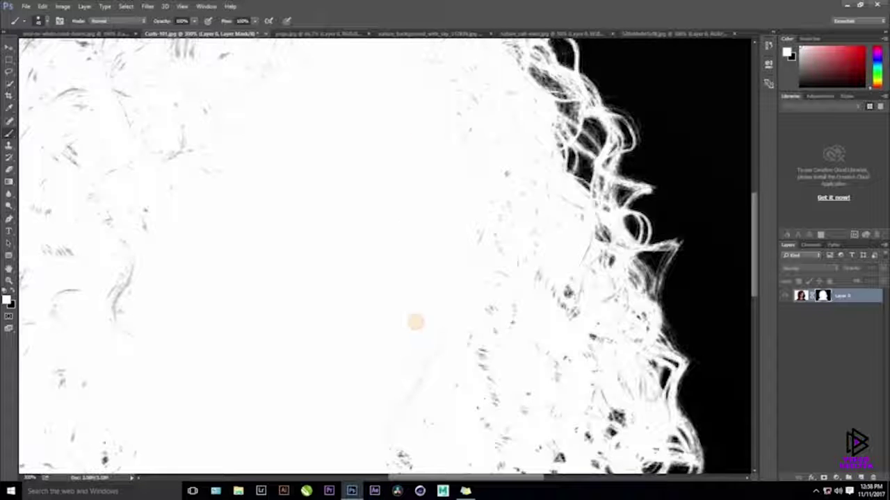
pyautogui.scroll(-5, 441, 213)
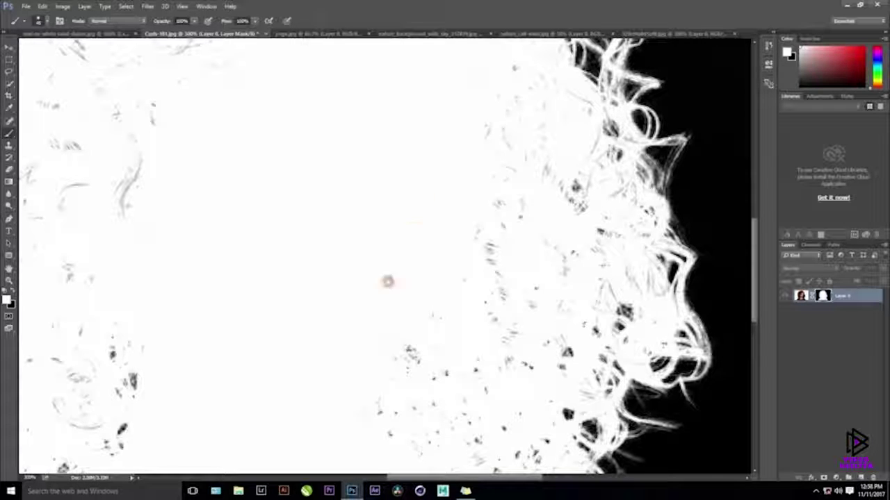
pyautogui.scroll(-5, 461, 150)
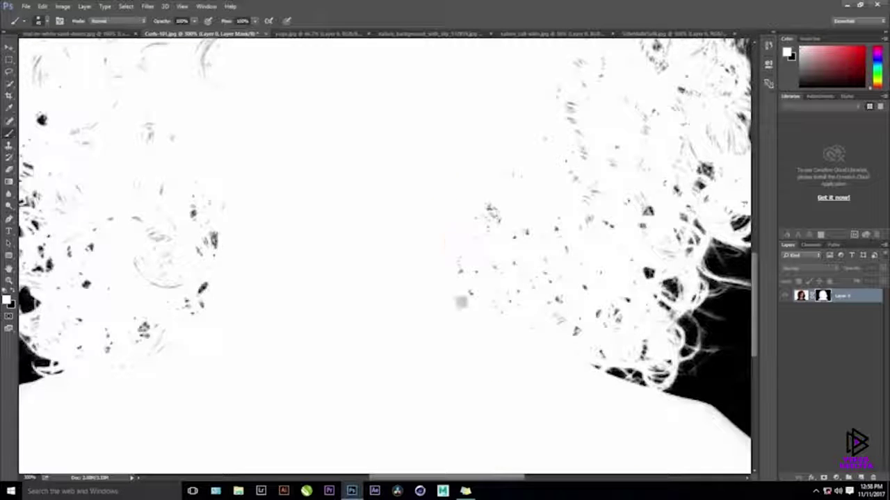
pyautogui.moveTo(338, 88); pyautogui.dragTo(342, 288)
pyautogui.moveTo(372, 118); pyautogui.dragTo(374, 247)
pyautogui.scroll(5, 374, 247)
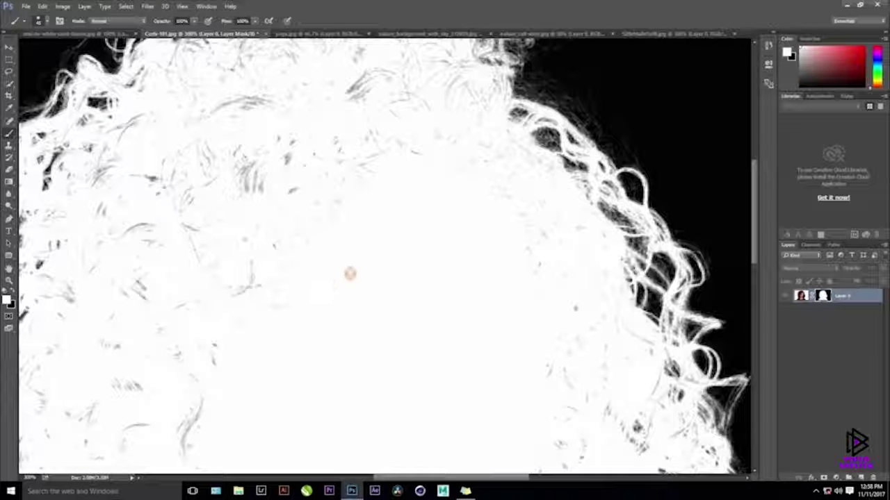
# Paint white on the mask over the grey specks inside the hair, keeping clear of the outer curls.
pyautogui.scroll(-4, 349, 250)
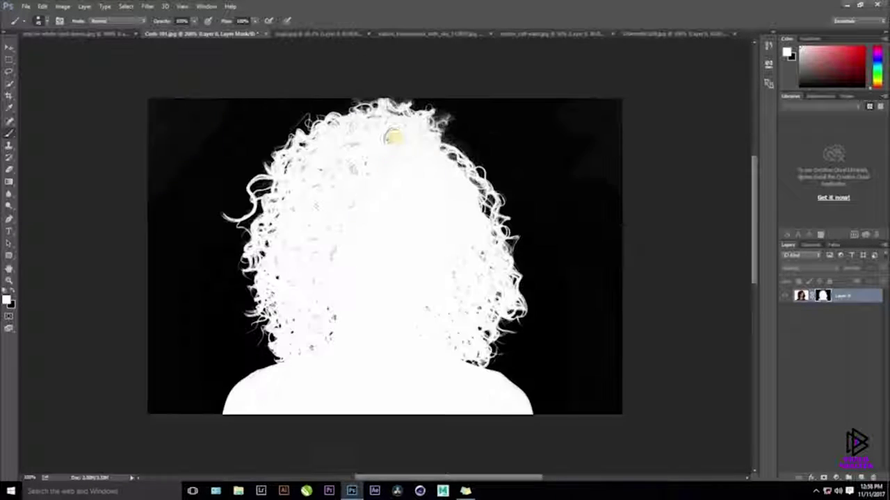
pyautogui.moveTo(363, 153)
pyautogui.mouseDown()
pyautogui.moveTo(343, 163)
pyautogui.moveTo(355, 182)
pyautogui.moveTo(348, 209)
pyautogui.mouseUp()
pyautogui.moveTo(326, 275)
pyautogui.mouseDown()
pyautogui.moveTo(326, 207)
pyautogui.moveTo(312, 252)
pyautogui.moveTo(327, 191)
pyautogui.mouseUp()
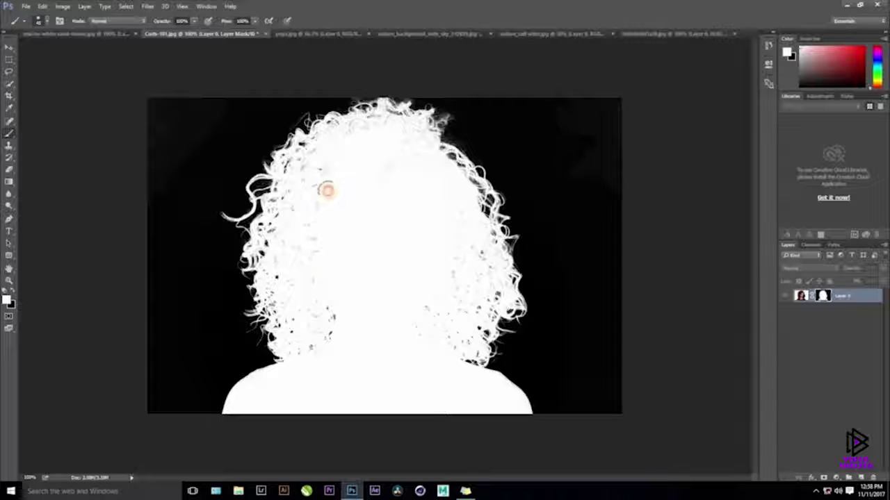
pyautogui.moveTo(303, 218)
pyautogui.mouseDown()
pyautogui.moveTo(316, 151)
pyautogui.moveTo(355, 128)
pyautogui.moveTo(365, 127)
pyautogui.moveTo(335, 165)
pyautogui.moveTo(373, 132)
pyautogui.moveTo(392, 132)
pyautogui.moveTo(411, 144)
pyautogui.moveTo(376, 182)
pyautogui.moveTo(419, 165)
pyautogui.mouseUp()
pyautogui.moveTo(445, 236)
pyautogui.mouseDown()
pyautogui.moveTo(406, 311)
pyautogui.moveTo(334, 365)
pyautogui.moveTo(279, 386)
pyautogui.mouseUp()
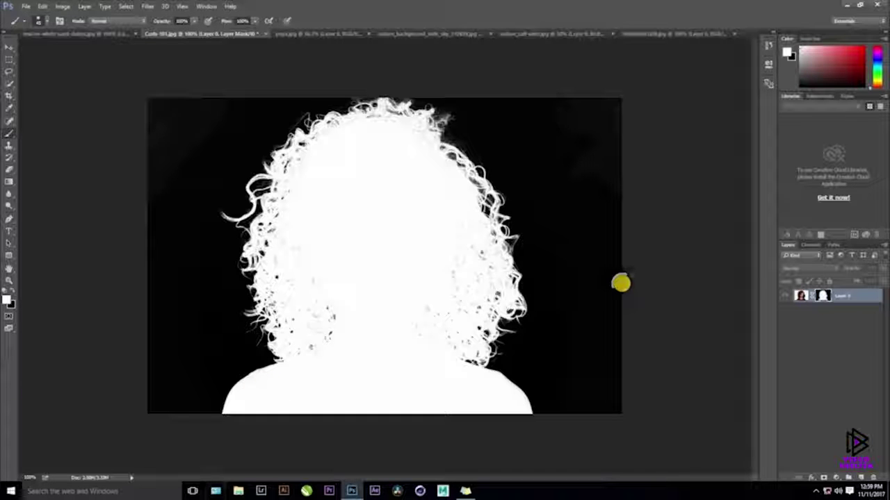
# Switch the painting colour to black and paint over the grey patches in the mask's upper-right background.
pyautogui.hotkey('ctrl', '+')
pyautogui.hotkey('ctrl', '+')
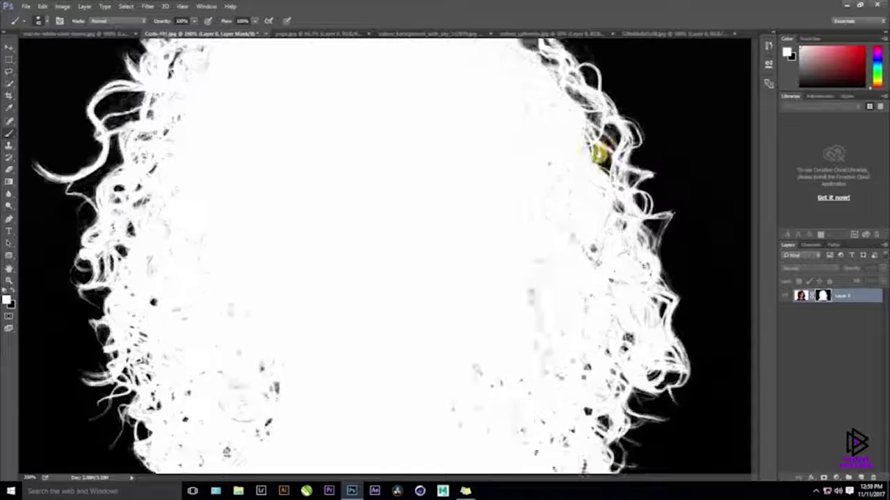
pyautogui.moveTo(602, 152); pyautogui.dragTo(110, 383)
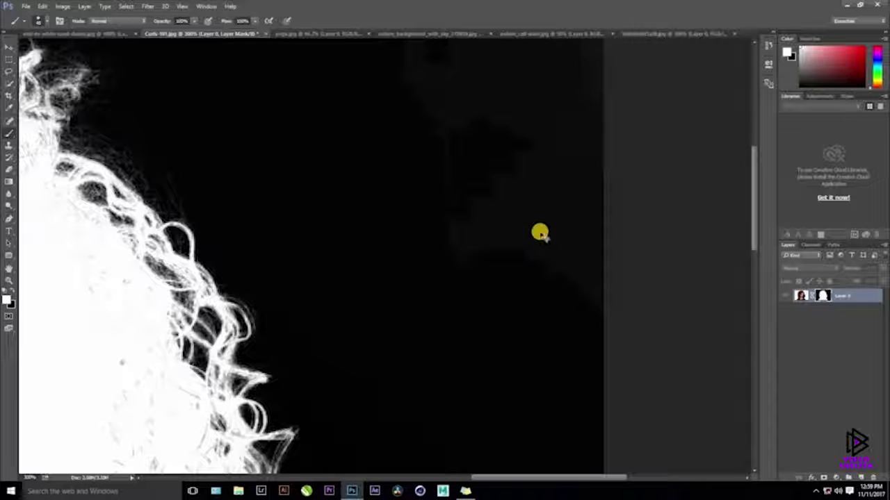
pyautogui.scroll(-5, 538, 232)
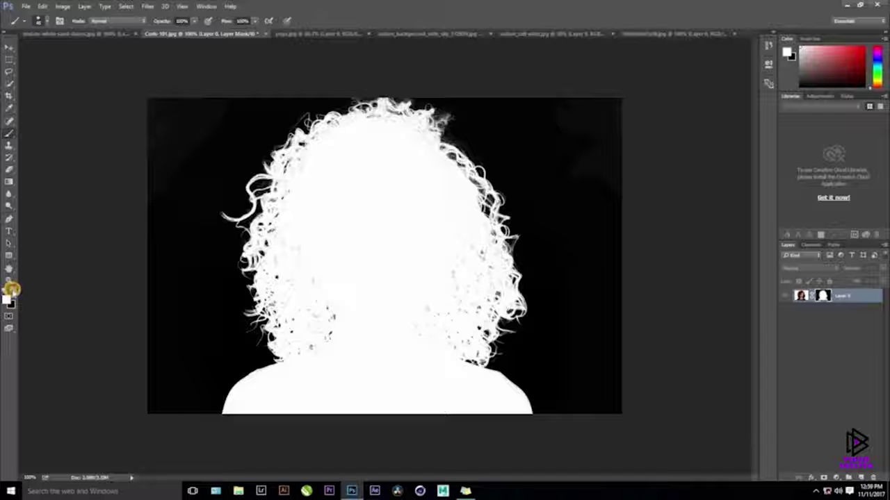
pyautogui.click(12, 290)
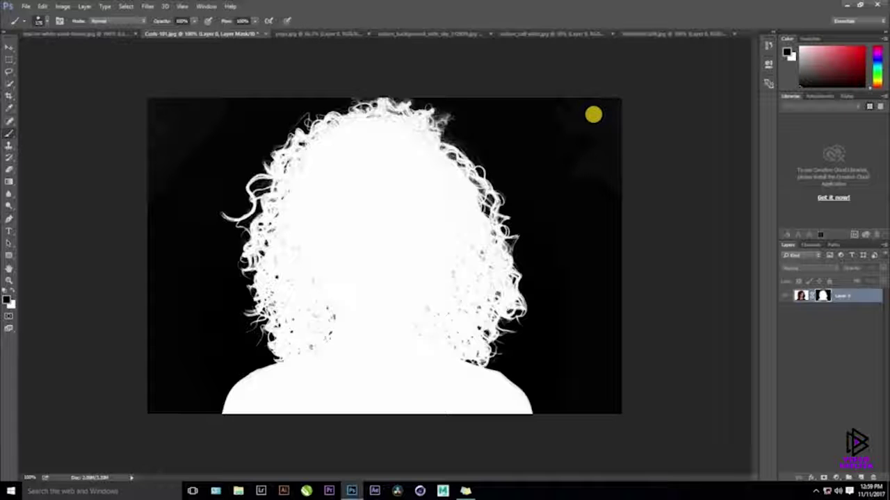
pyautogui.moveTo(592, 114); pyautogui.dragTo(595, 173)
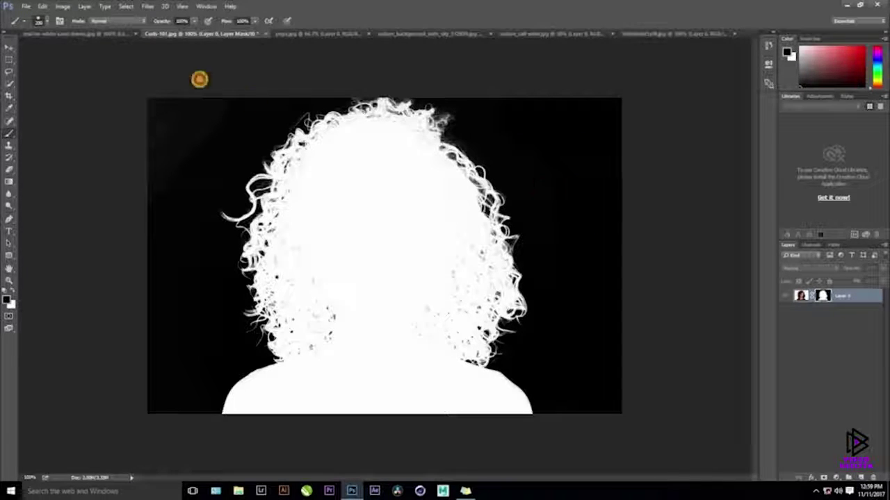
# Lower the brush hardness and paint black on the mask over the background to the right of the curls and shoulder.
pyautogui.click(44, 21)
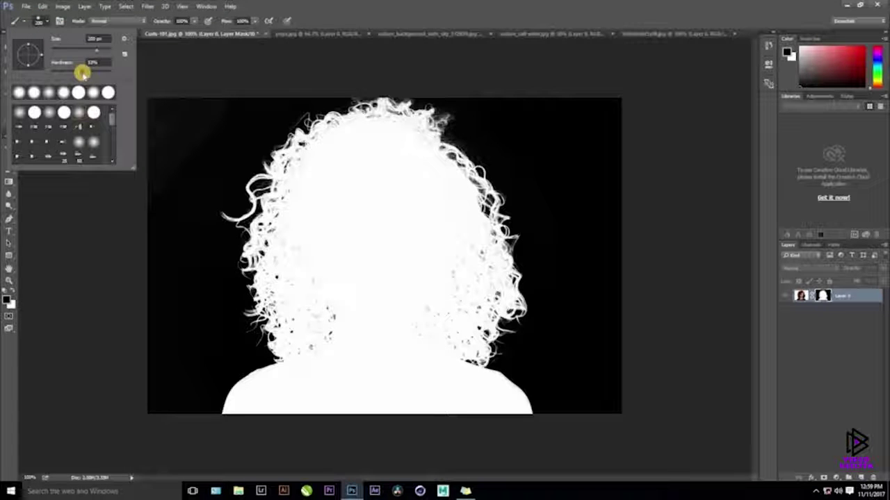
pyautogui.moveTo(78, 75); pyautogui.dragTo(76, 77)
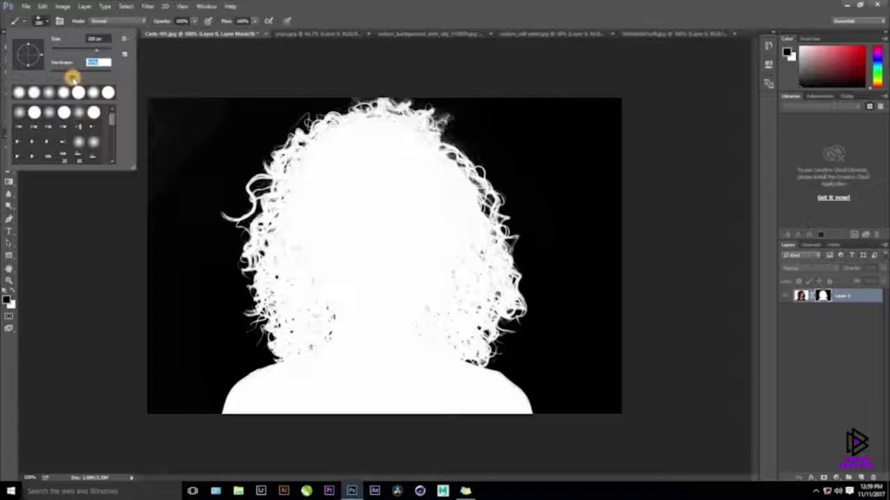
pyautogui.click(496, 6)
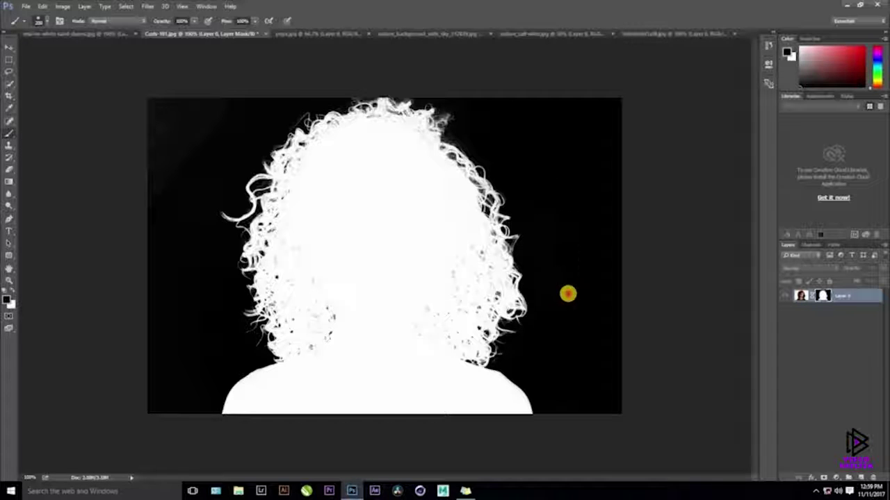
pyautogui.moveTo(568, 294)
pyautogui.mouseDown()
pyautogui.moveTo(564, 342)
pyautogui.moveTo(347, 103)
pyautogui.mouseUp()
pyautogui.hotkey('ctrl', '+')
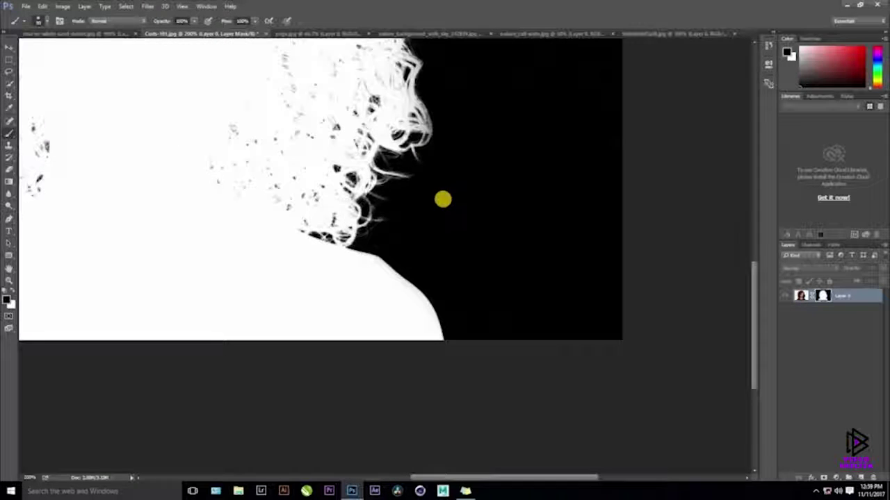
pyautogui.moveTo(421, 222)
pyautogui.mouseDown()
pyautogui.moveTo(463, 277)
pyautogui.moveTo(444, 242)
pyautogui.moveTo(484, 322)
pyautogui.moveTo(437, 221)
pyautogui.moveTo(483, 131)
pyautogui.moveTo(588, 264)
pyautogui.moveTo(618, 325)
pyautogui.moveTo(495, 322)
pyautogui.moveTo(559, 321)
pyautogui.moveTo(526, 284)
pyautogui.moveTo(528, 217)
pyautogui.moveTo(492, 150)
pyautogui.mouseUp()
pyautogui.scroll(10, 500, 212)
pyautogui.hscroll(-2, 500, 213)
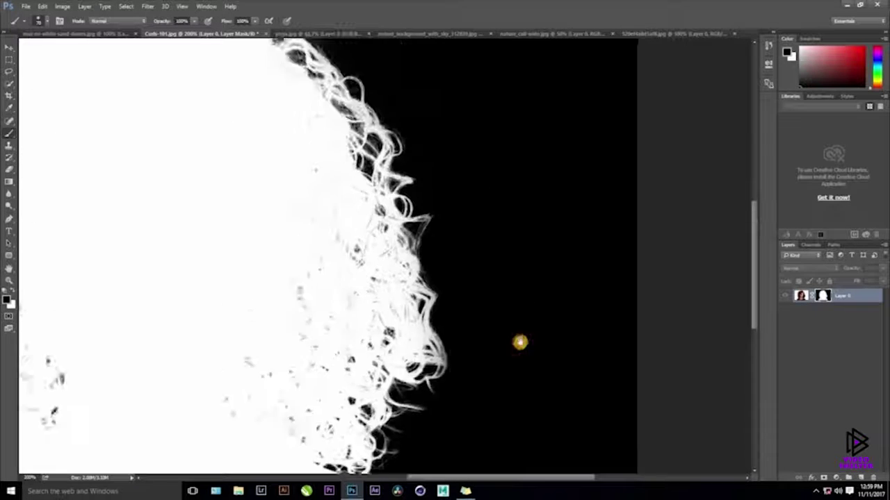
pyautogui.scroll(-2, 401, 312)
pyautogui.moveTo(392, 333)
pyautogui.mouseDown()
pyautogui.moveTo(417, 360)
pyautogui.moveTo(607, 290)
pyautogui.moveTo(684, 169)
pyautogui.mouseUp()
# Paint black over the mask's upper-left background and check the hair edges in the cut-out image.
pyautogui.moveTo(104, 257); pyautogui.dragTo(449, 137)
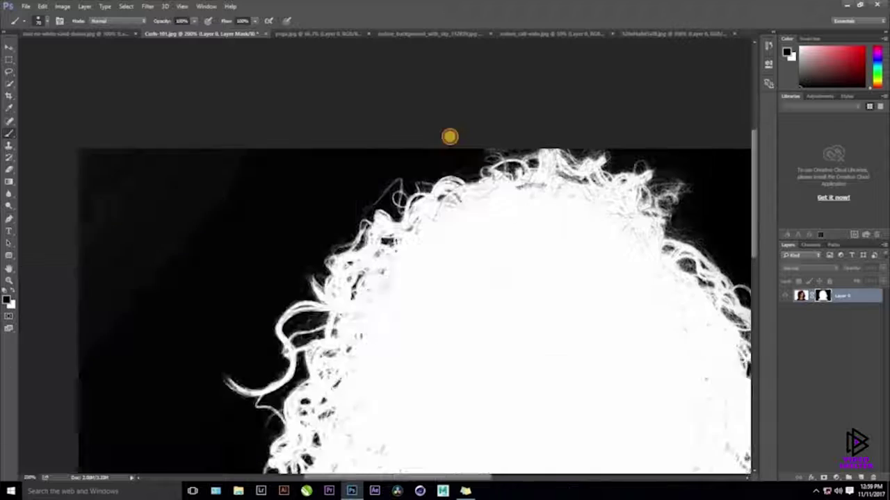
pyautogui.moveTo(117, 171); pyautogui.dragTo(285, 194)
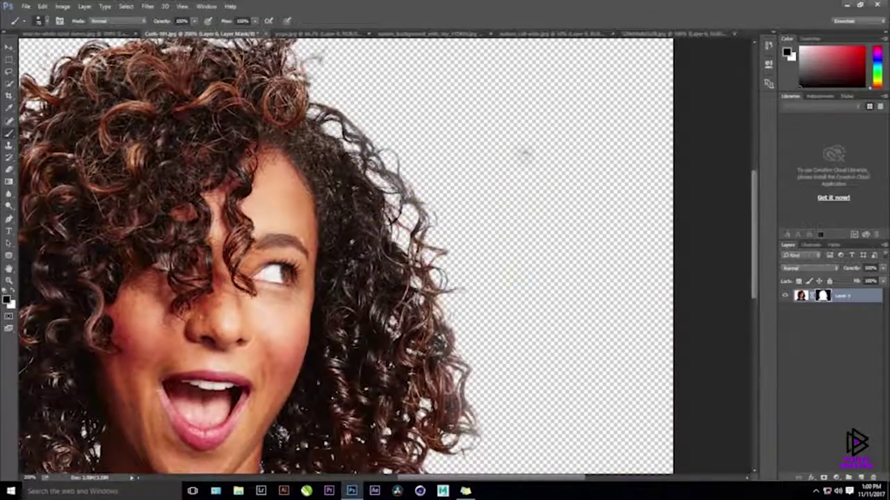
pyautogui.moveTo(526, 153); pyautogui.dragTo(532, 53)
pyautogui.moveTo(94, 63); pyautogui.dragTo(568, 259)
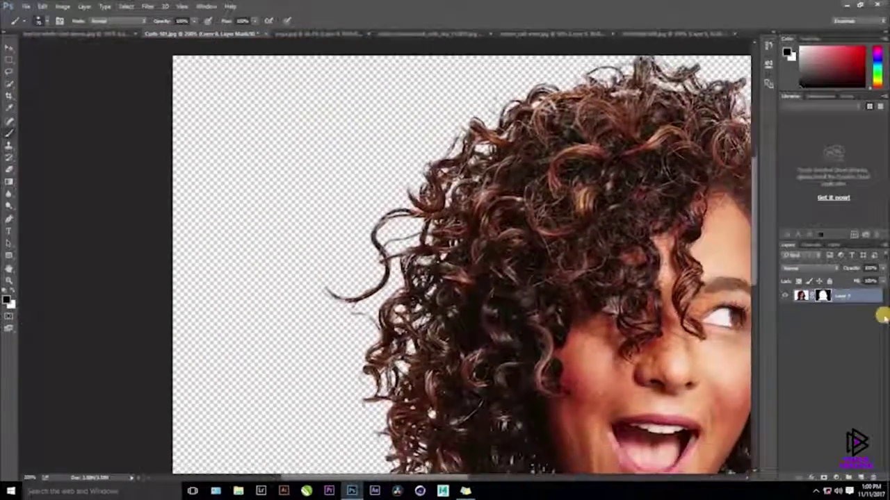
# Show the mask alone again, enlarge the brush and paint black over the background left of the curls.
pyautogui.keyDown('alt'); pyautogui.click(823, 296); pyautogui.keyUp('alt')
pyautogui.moveTo(226, 171)
pyautogui.mouseDown()
pyautogui.moveTo(160, 147)
pyautogui.moveTo(188, 162)
pyautogui.moveTo(179, 197)
pyautogui.moveTo(208, 177)
pyautogui.mouseUp()
pyautogui.press(']')
pyautogui.press(']')
pyautogui.press(']')
pyautogui.moveTo(259, 165)
pyautogui.mouseDown()
pyautogui.moveTo(213, 194)
pyautogui.moveTo(227, 189)
pyautogui.moveTo(214, 321)
pyautogui.moveTo(198, 204)
pyautogui.mouseUp()
pyautogui.moveTo(237, 433); pyautogui.dragTo(189, 285)
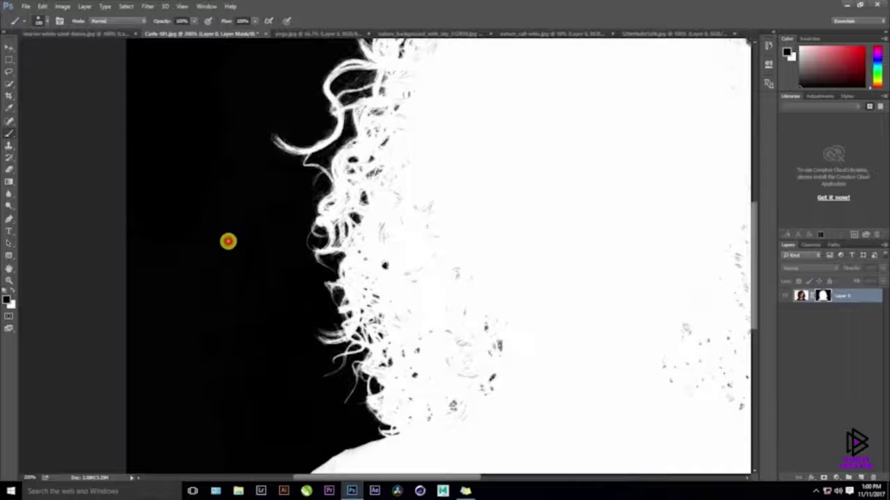
# Paint black over the remaining grey traces along the mask's left background, from the shoulder up to the upper corner.
pyautogui.scroll(-1, 249, 293)
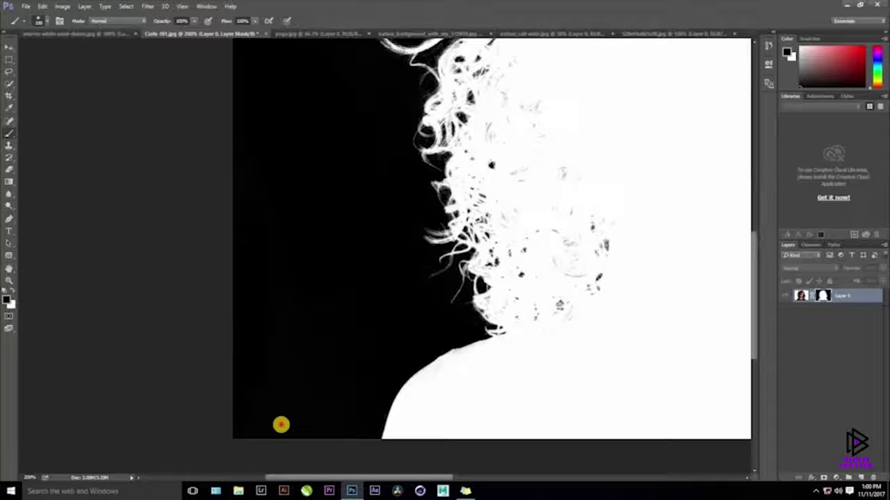
pyautogui.scroll(1, 288, 383)
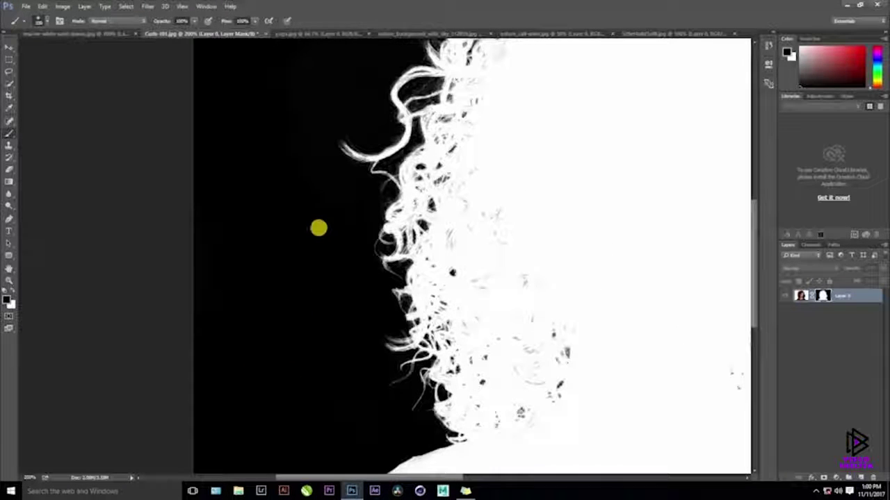
pyautogui.scroll(1, 306, 290)
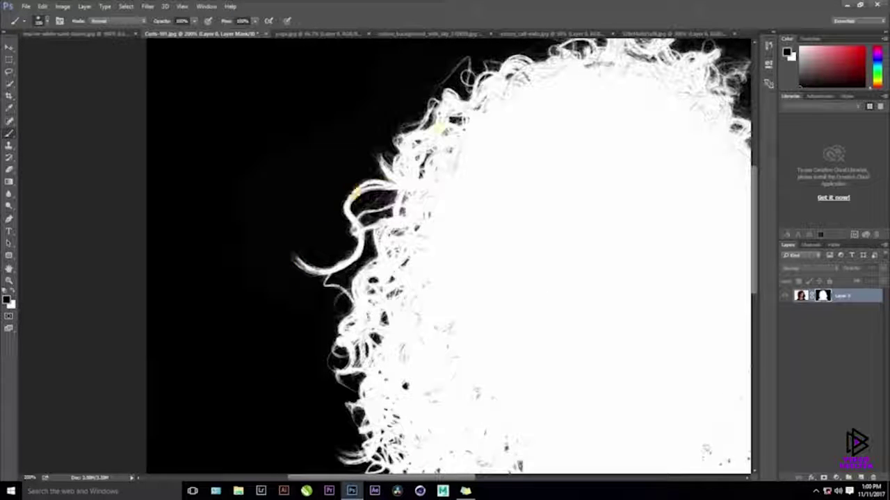
pyautogui.moveTo(265, 354); pyautogui.dragTo(254, 229)
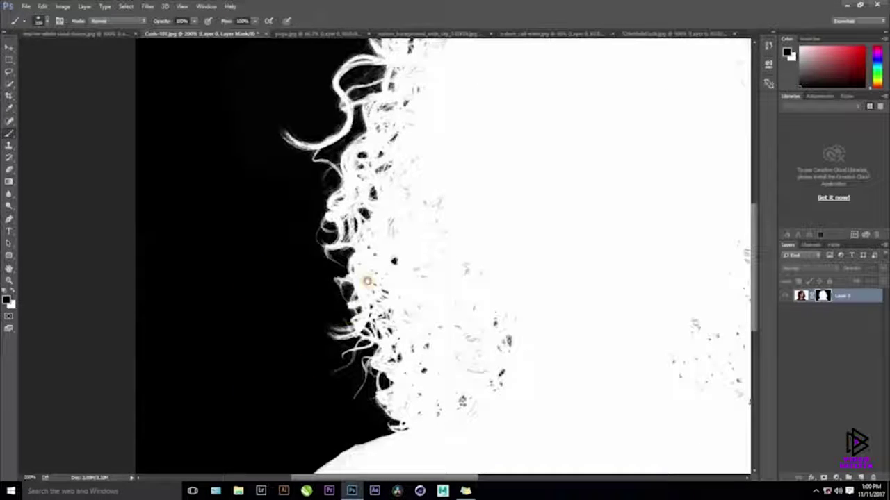
pyautogui.scroll(-3, 280, 297)
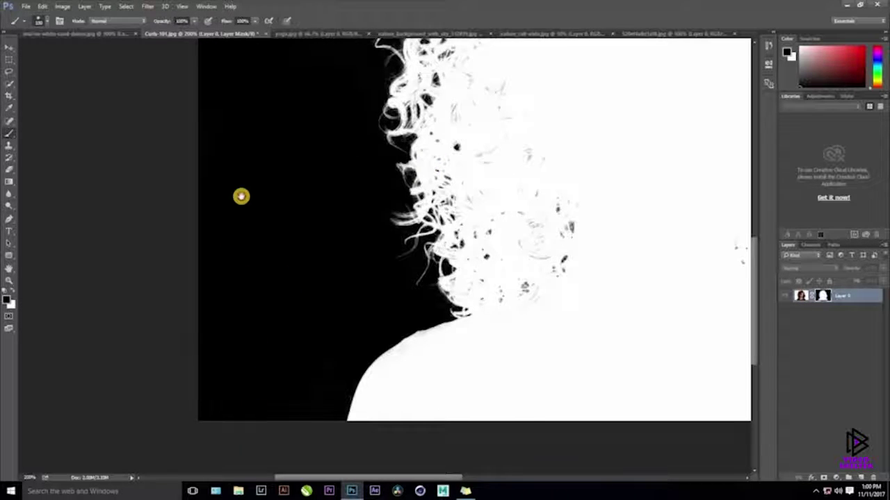
pyautogui.moveTo(241, 197); pyautogui.dragTo(226, 378)
pyautogui.moveTo(284, 118); pyautogui.dragTo(296, 340)
pyautogui.moveTo(201, 417); pyautogui.dragTo(231, 265)
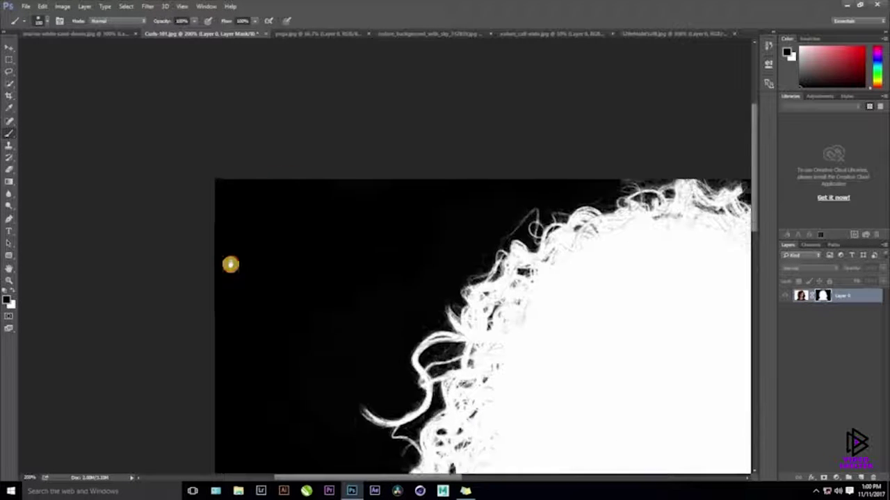
pyautogui.scroll(-3, 230, 264)
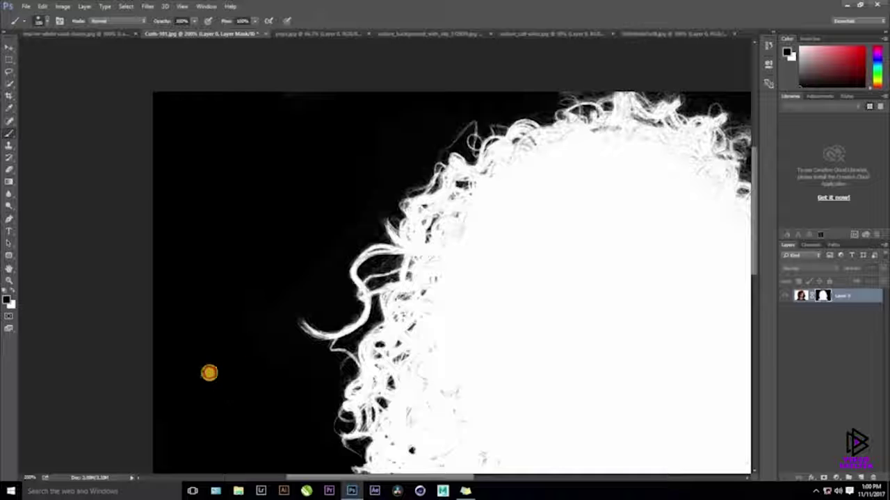
# Review the whole mask and return to the cut-out image of the woman on transparency.
pyautogui.scroll(-4, 219, 397)
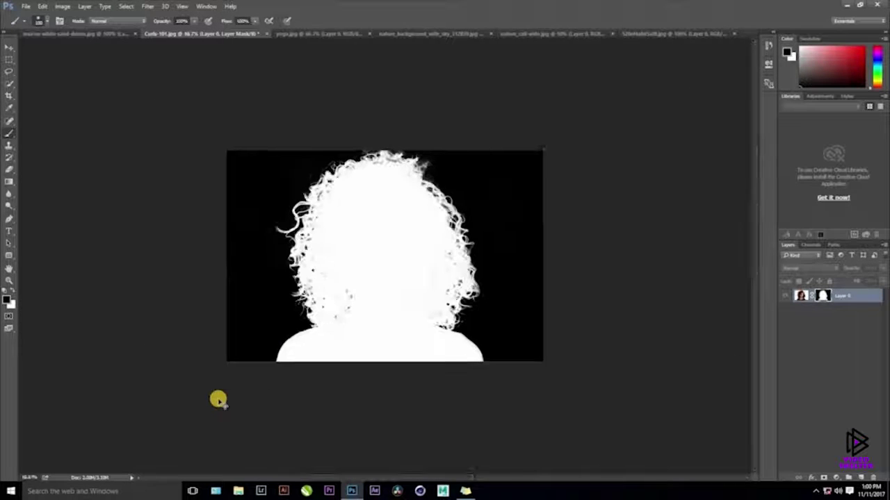
pyautogui.scroll(1, 218, 399)
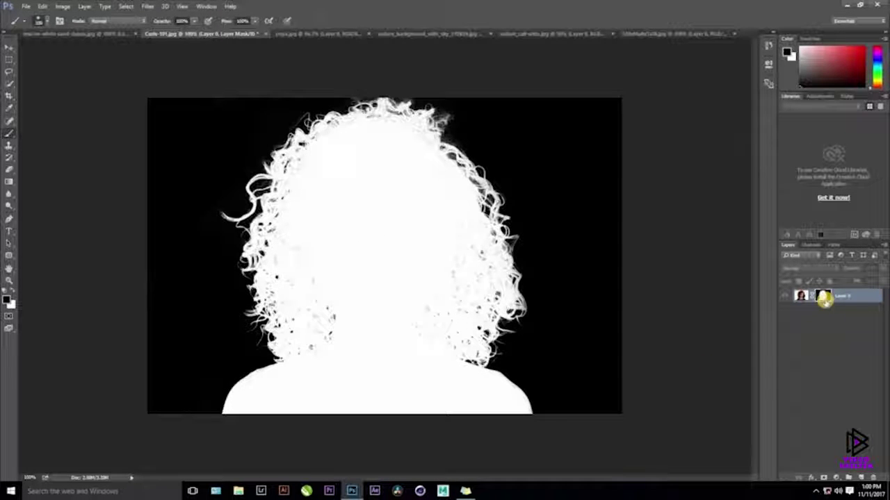
pyautogui.keyDown('alt'); pyautogui.click(823, 297); pyautogui.keyUp('alt')
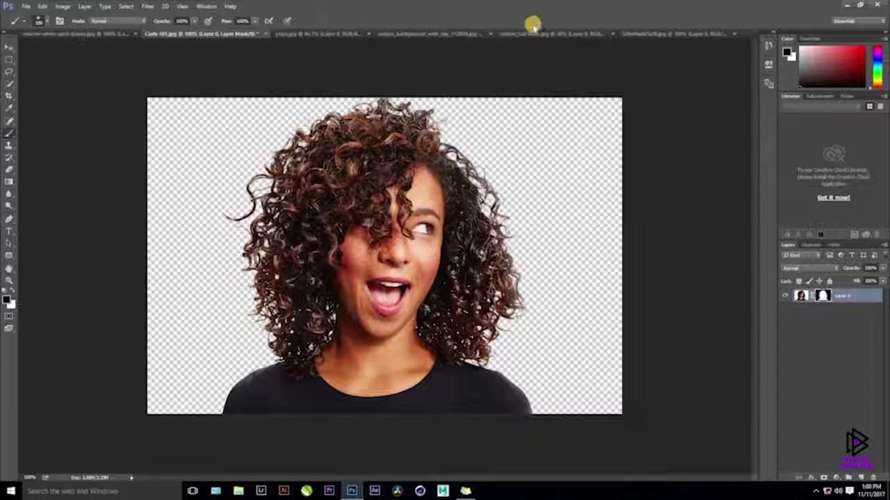
# Copy the sky image into the Curls-101.jpg document as a new layer over the woman.
pyautogui.click(427, 34)
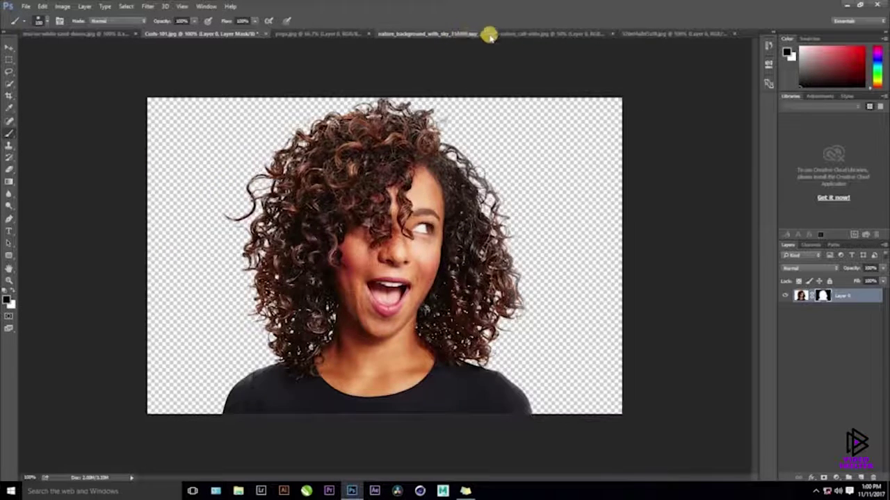
pyautogui.press('v')
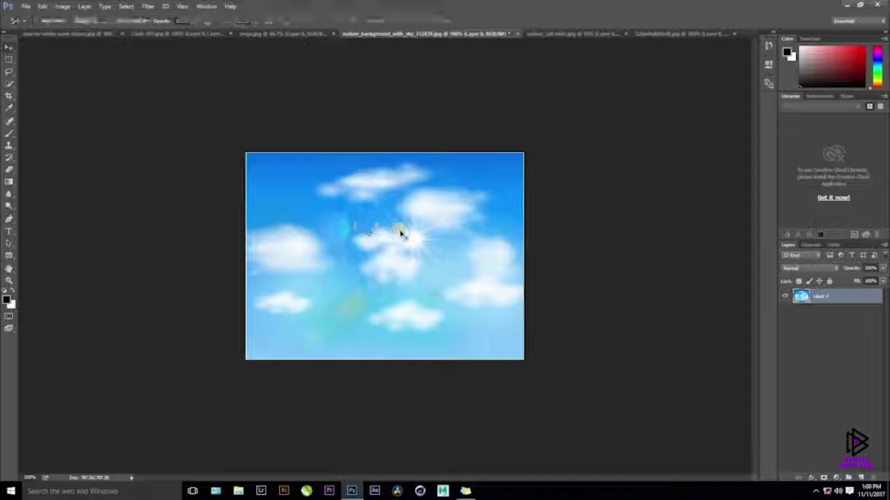
pyautogui.moveTo(291, 155); pyautogui.dragTo(403, 240)
# Enlarge the sky layer to about 177% so it covers the whole canvas, and move it beneath the woman's layer.
pyautogui.hotkey('ctrl', 't')
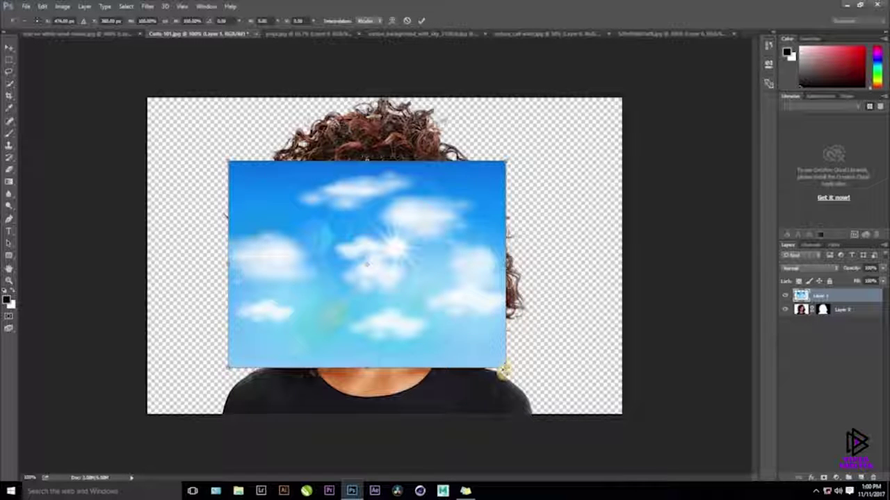
pyautogui.moveTo(505, 368); pyautogui.dragTo(621, 435)
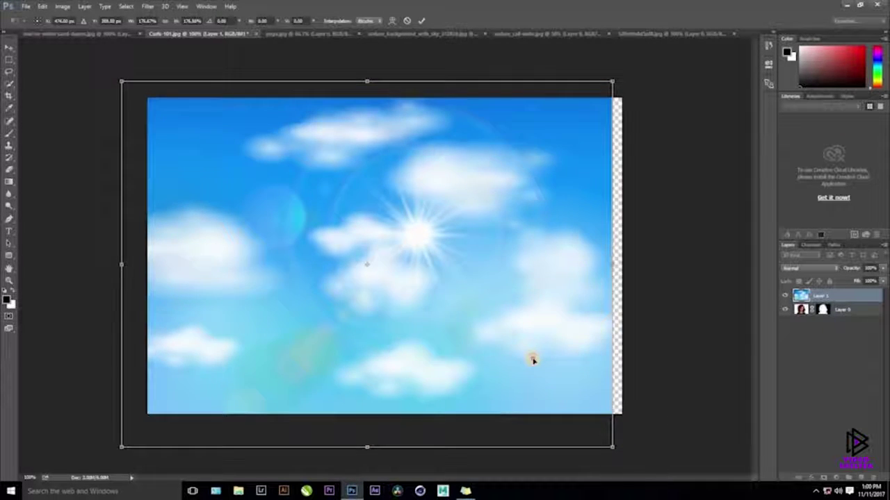
pyautogui.moveTo(527, 359); pyautogui.dragTo(538, 360)
pyautogui.press('Return')
pyautogui.moveTo(834, 298); pyautogui.dragTo(816, 354)
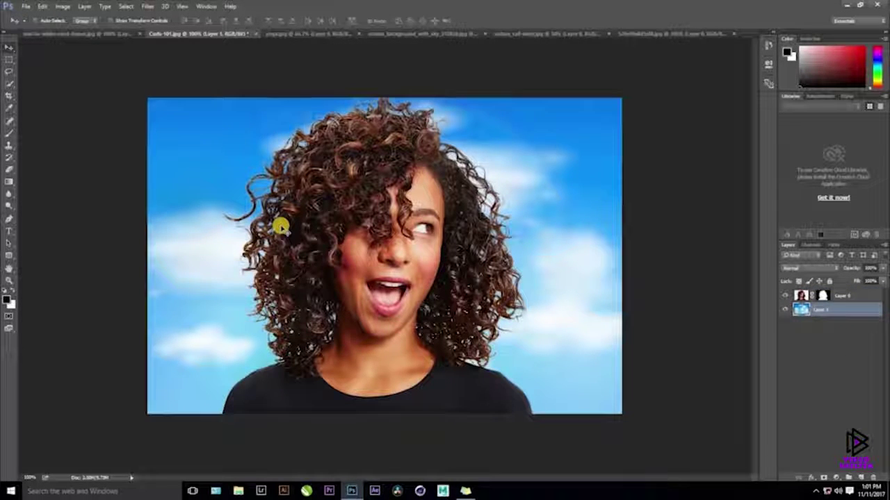
# Examine the curly hair edges up close against the sky, around both sides and the top of the head.
pyautogui.hotkey('ctrl', '+')
pyautogui.hotkey('ctrl', '+')
pyautogui.moveTo(183, 195); pyautogui.dragTo(538, 246)
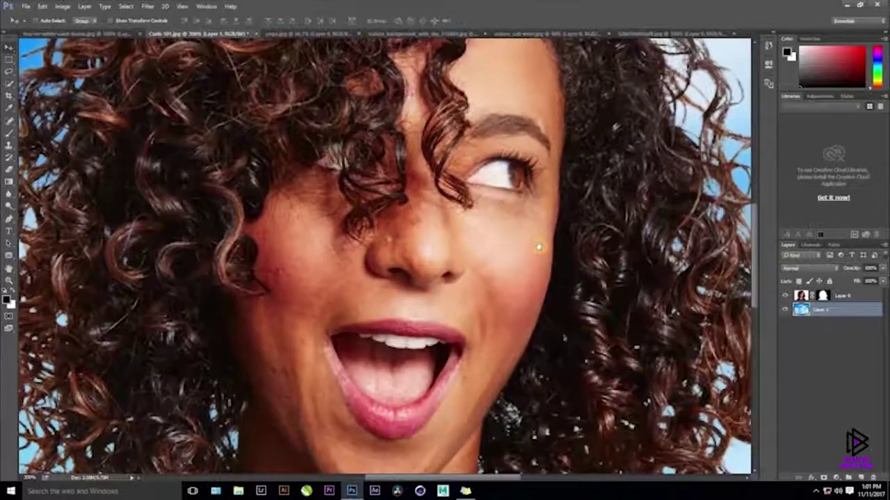
pyautogui.click(340, 187)
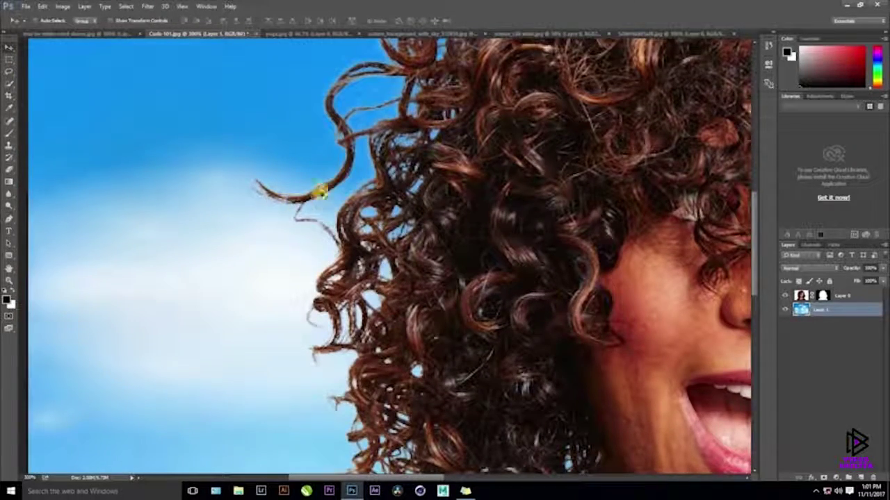
pyautogui.moveTo(415, 148); pyautogui.dragTo(350, 242)
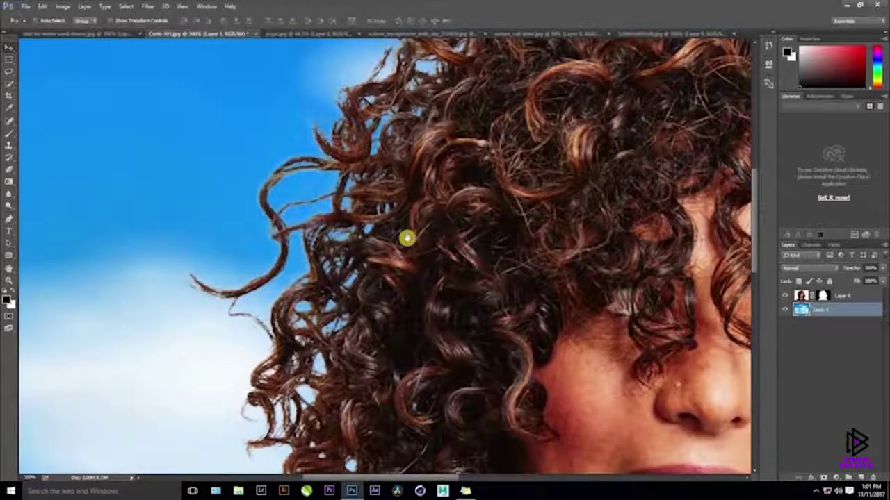
pyautogui.hscroll(10, 406, 238)
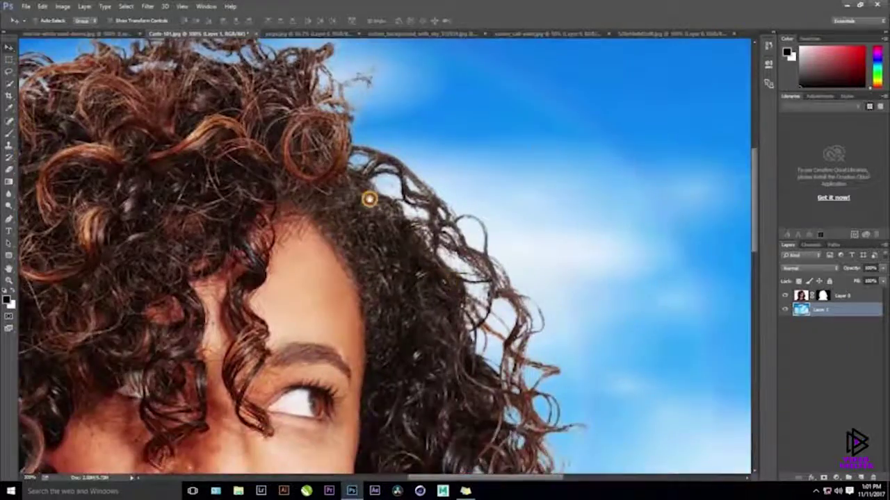
pyautogui.scroll(5, 369, 200)
pyautogui.hscroll(-5, 306, 139)
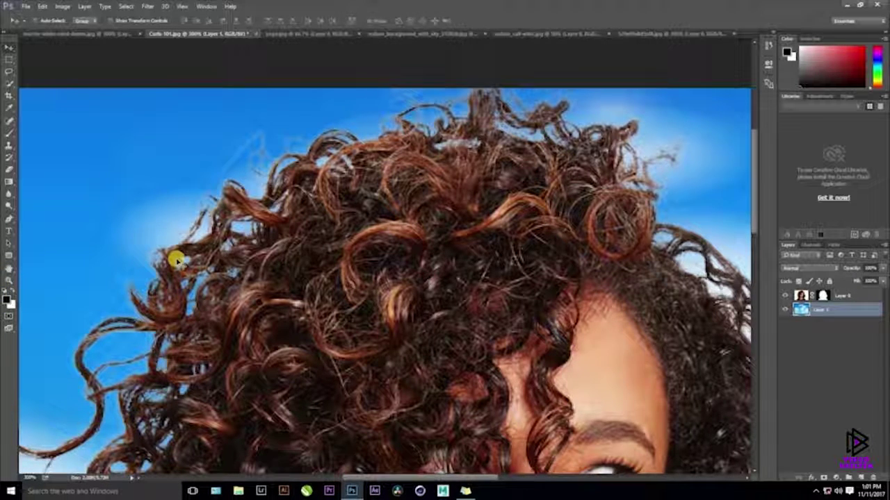
pyautogui.hotkey('ctrl', '-')
pyautogui.hotkey('ctrl', '-')
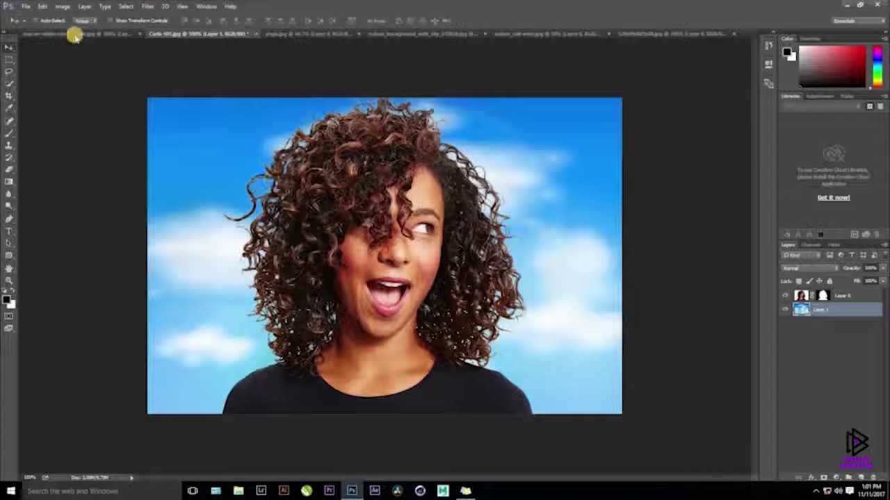
# Review the finished sand dunes image with the Quick Selection tool, and the channels of the Curls-101.jpg image.
pyautogui.hotkey('ctrl', 'shift', 'Tab')
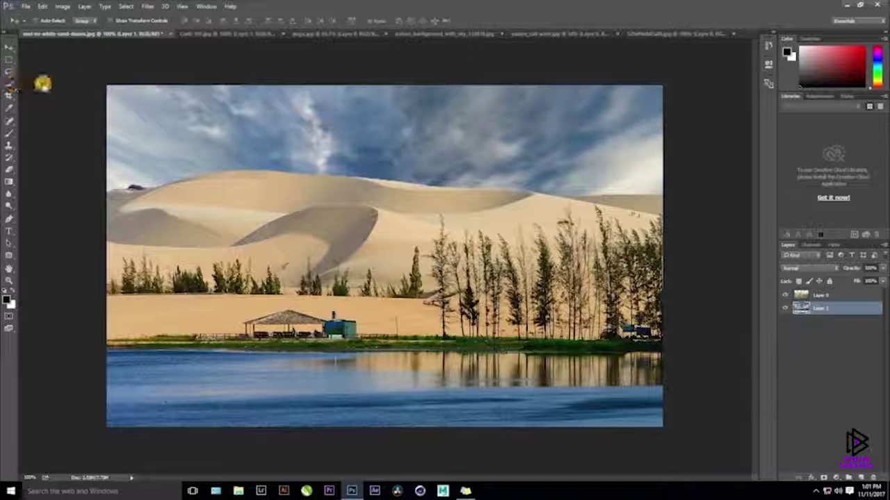
pyautogui.click(10, 83)
pyautogui.hotkey('ctrl', 'Tab')
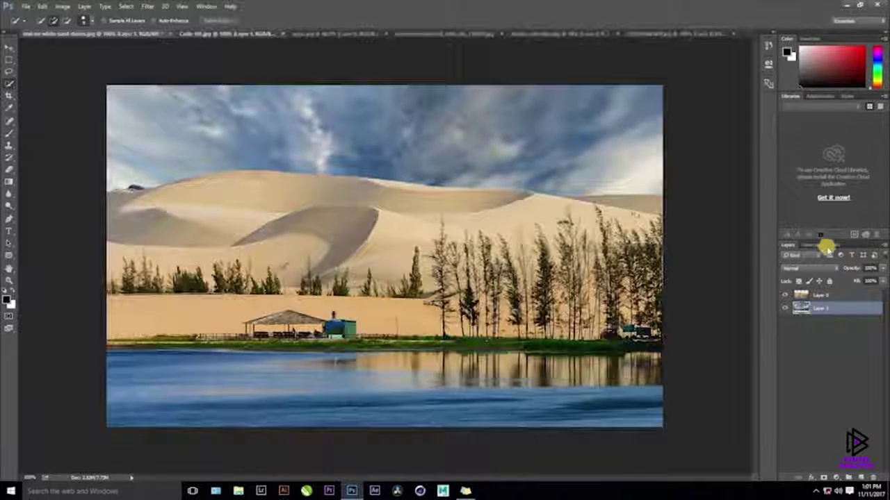
pyautogui.click(792, 247)
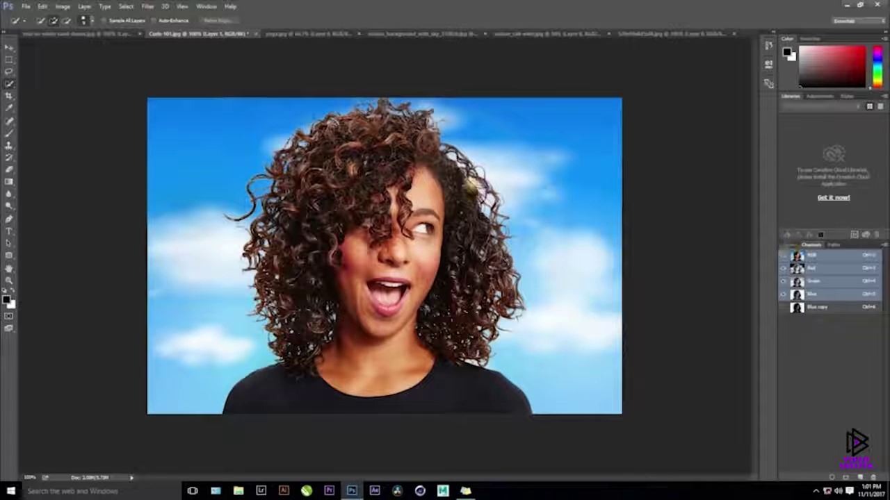
# Switch to the yoga.jpg image and choose the Pen tool in Path mode.
pyautogui.click(311, 34)
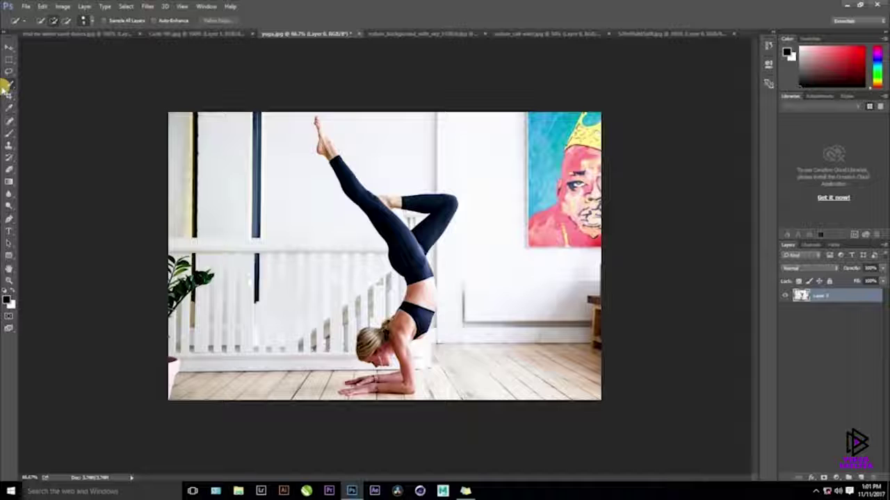
pyautogui.click(9, 219)
pyautogui.click(55, 224)
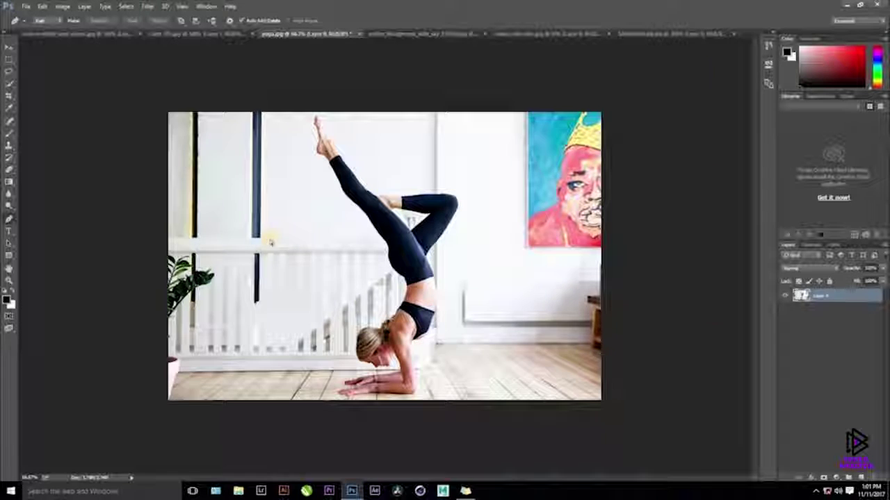
pyautogui.hotkey('ctrl', '+')
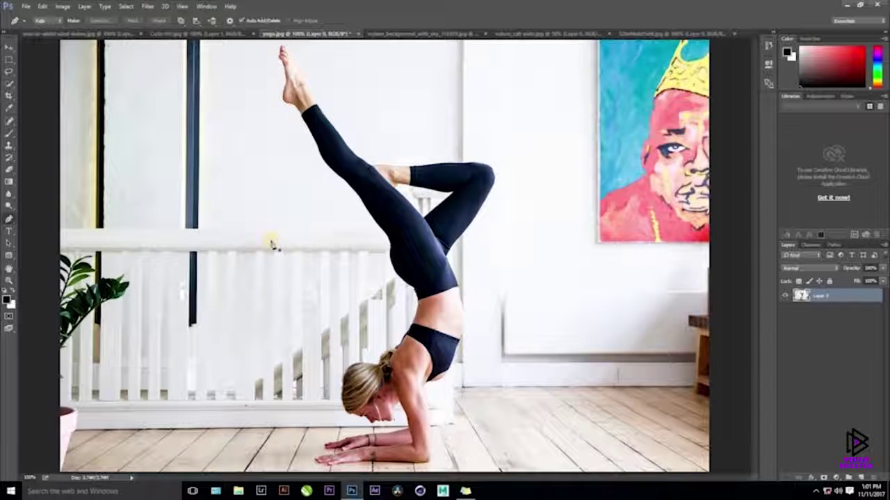
# Examine the outline of the woman in the handstand, from her bent leg down to her hands.
pyautogui.click(397, 267)
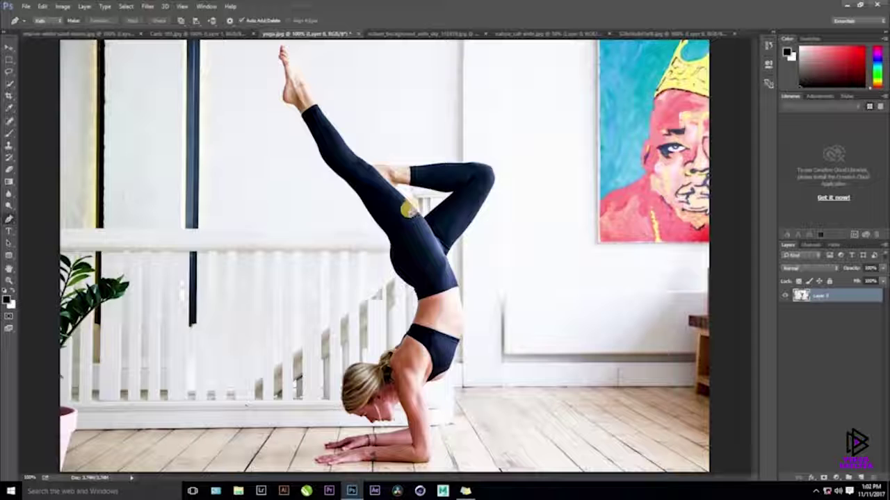
pyautogui.hotkey('ctrl', '+')
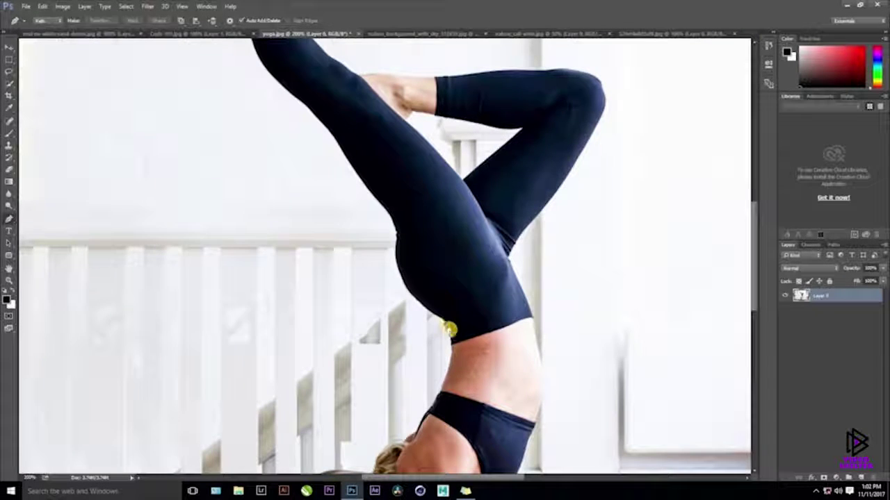
pyautogui.scroll(-2, 456, 240)
pyautogui.scroll(-5, 456, 240)
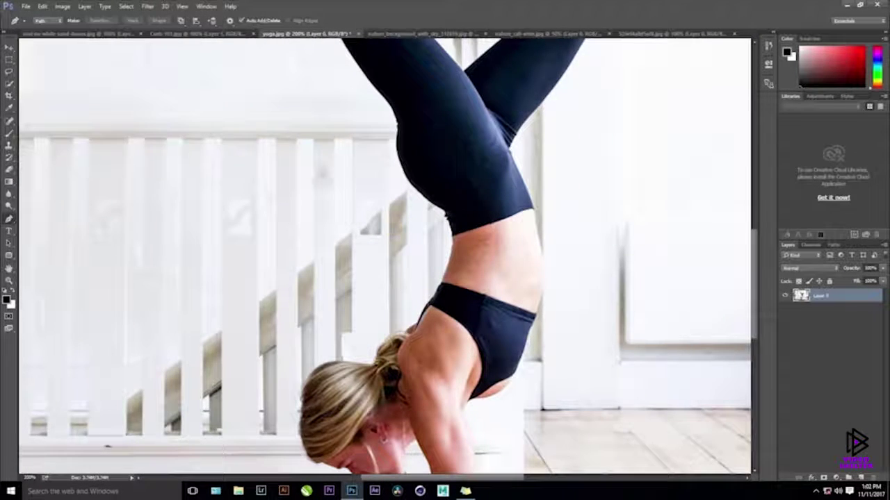
pyautogui.moveTo(424, 280); pyautogui.dragTo(307, 163)
pyautogui.scroll(20, 322, 299)
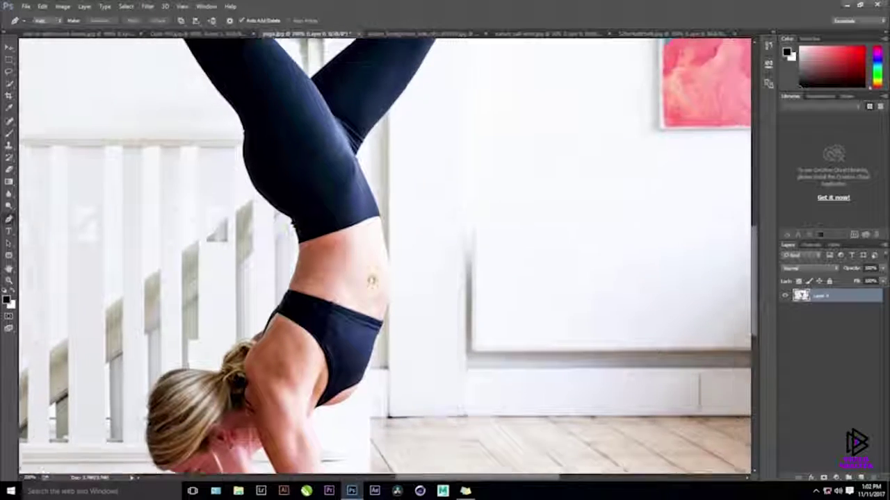
pyautogui.scroll(-12, 318, 161)
pyautogui.hscroll(3, 318, 160)
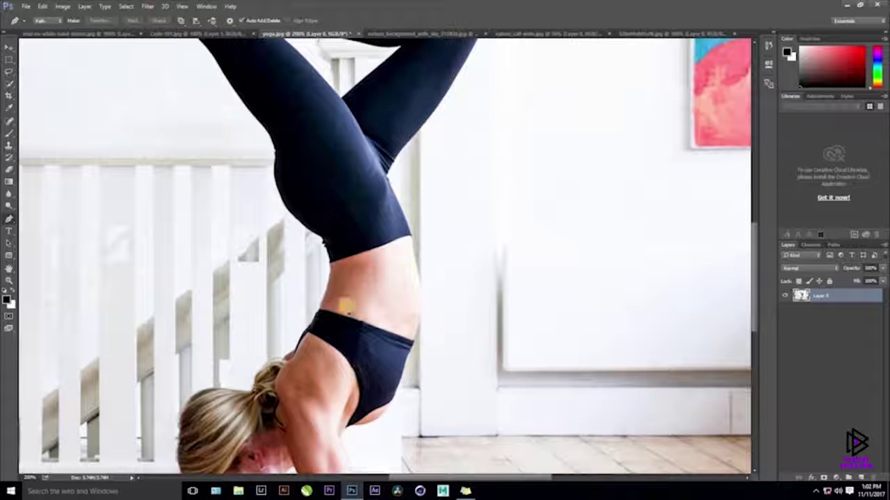
pyautogui.moveTo(483, 162); pyautogui.dragTo(319, 374)
pyautogui.scroll(8, 265, 227)
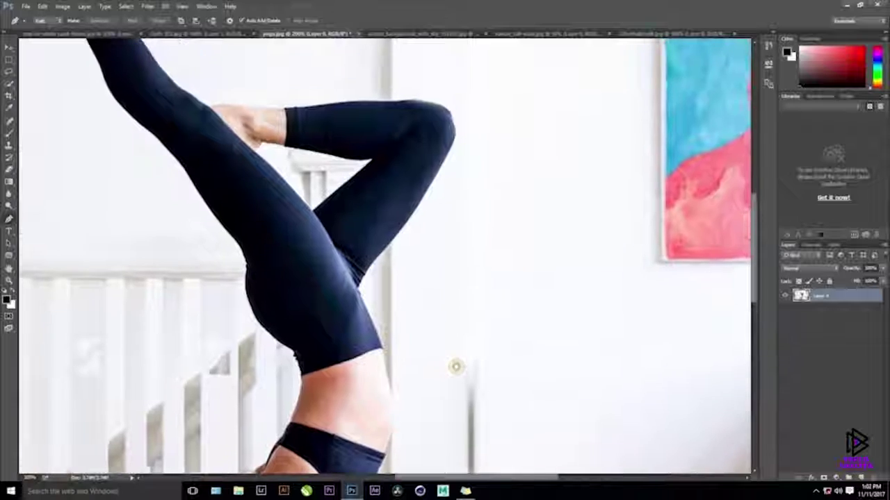
pyautogui.scroll(-8, 365, 270)
pyautogui.hscroll(-2, 365, 270)
pyautogui.scroll(-5, 365, 269)
pyautogui.scroll(3, 338, 209)
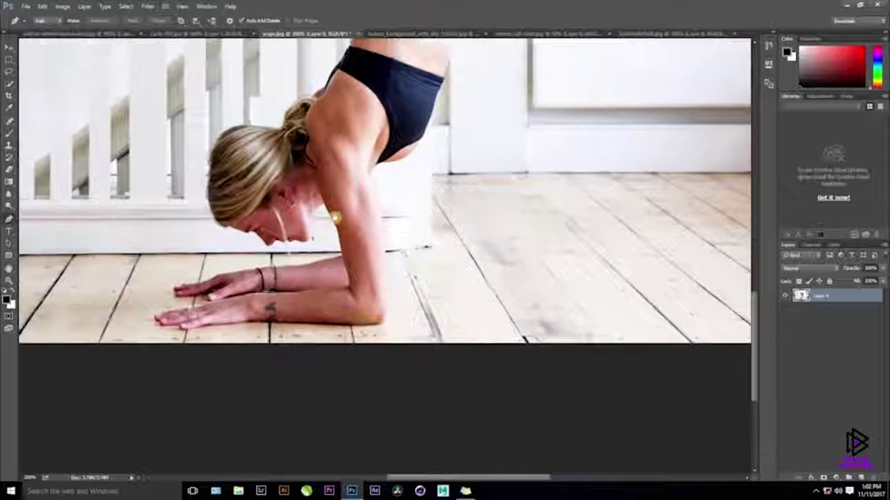
pyautogui.scroll(7, 400, 62)
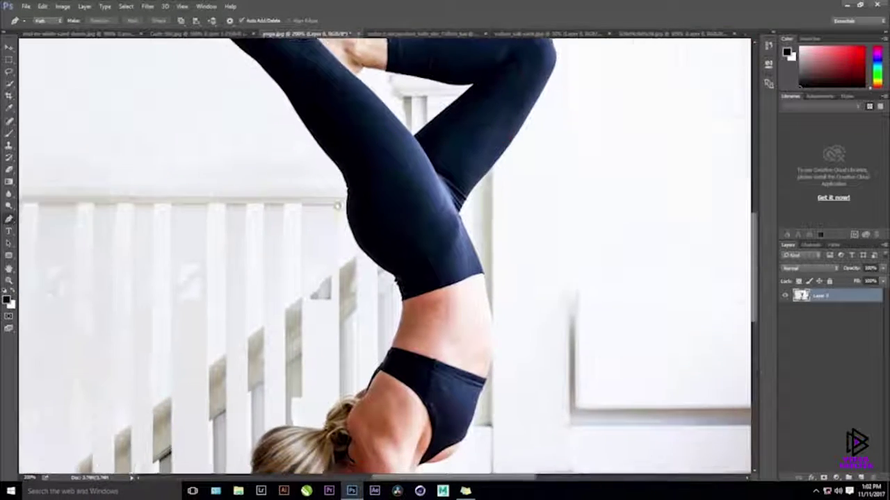
pyautogui.scroll(-2, 353, 218)
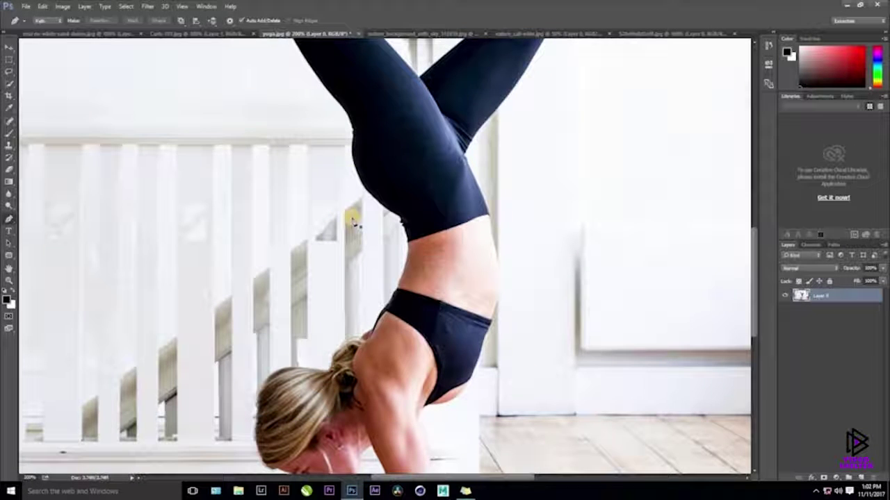
# Start a path at the edge of the sports top and curve its first segment along the back to the leggings' waistband.
pyautogui.scroll(1, 353, 221)
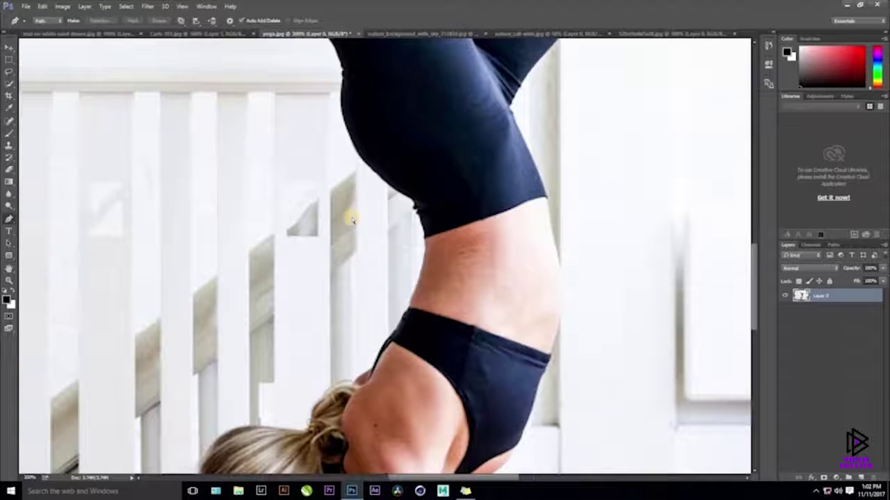
pyautogui.scroll(2, 352, 221)
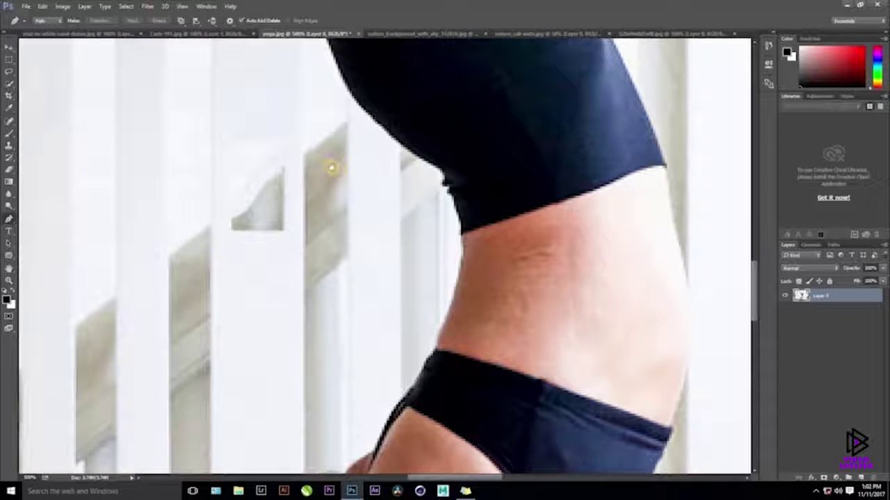
pyautogui.moveTo(332, 167); pyautogui.dragTo(339, 193)
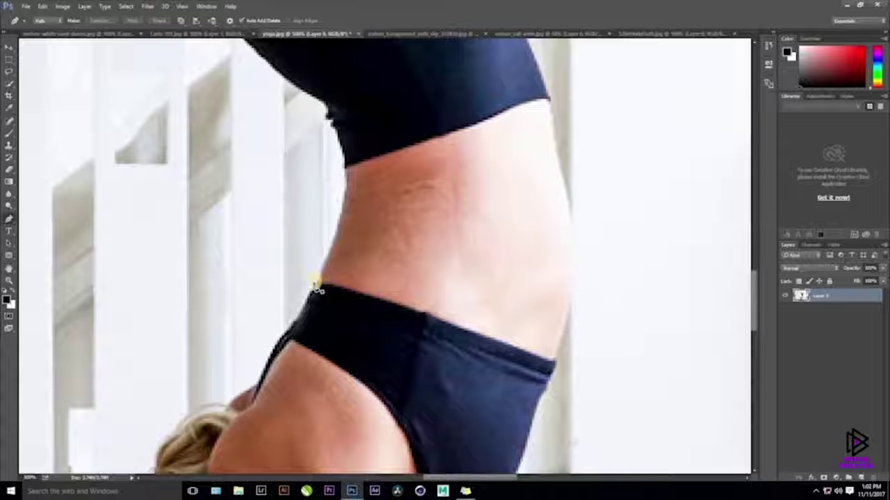
pyautogui.scroll(1, 317, 285)
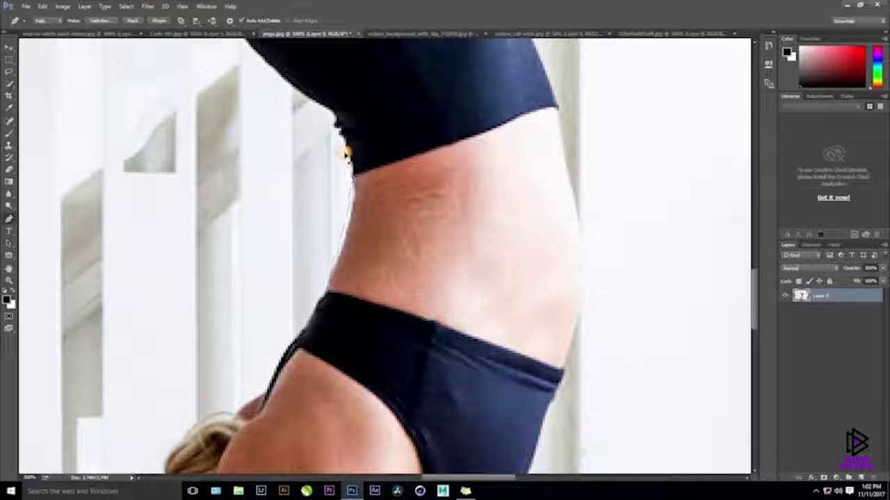
pyautogui.moveTo(359, 115); pyautogui.dragTo(380, 130)
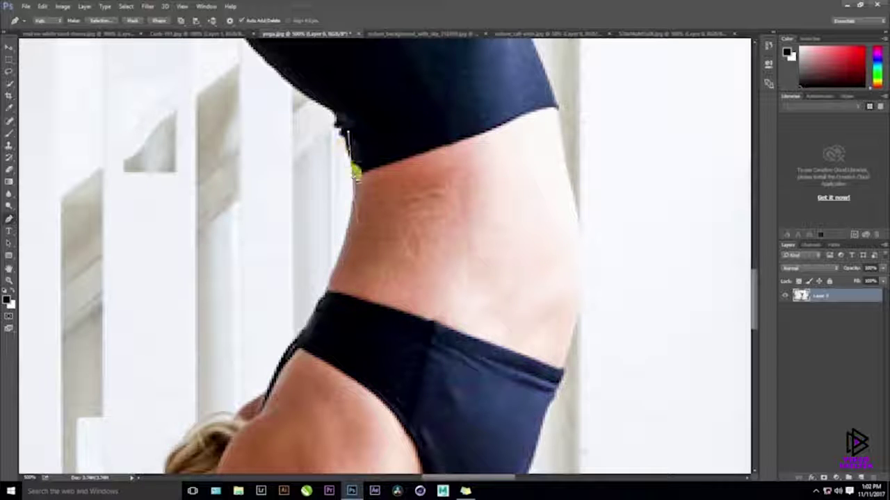
# Remove the outgoing direction handle from the path's anchor at the leggings' waistband.
pyautogui.moveTo(355, 171); pyautogui.dragTo(350, 140)
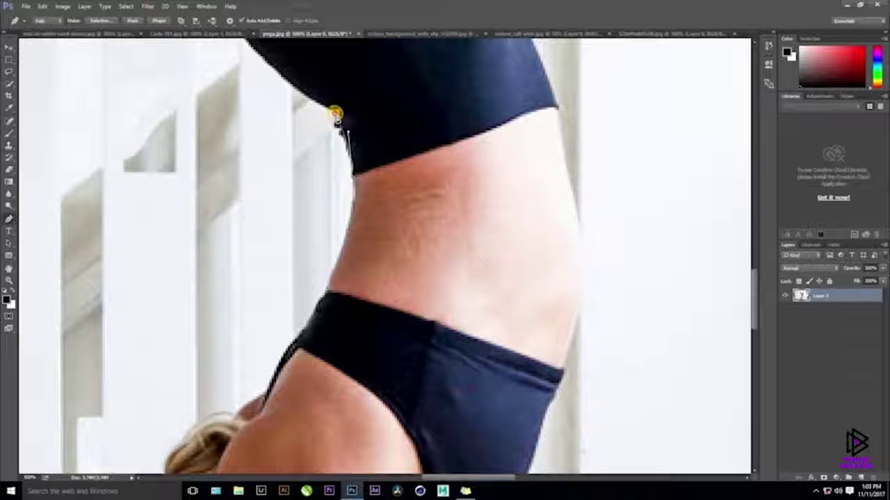
pyautogui.moveTo(328, 111); pyautogui.dragTo(338, 125)
pyautogui.moveTo(355, 173); pyautogui.dragTo(366, 170)
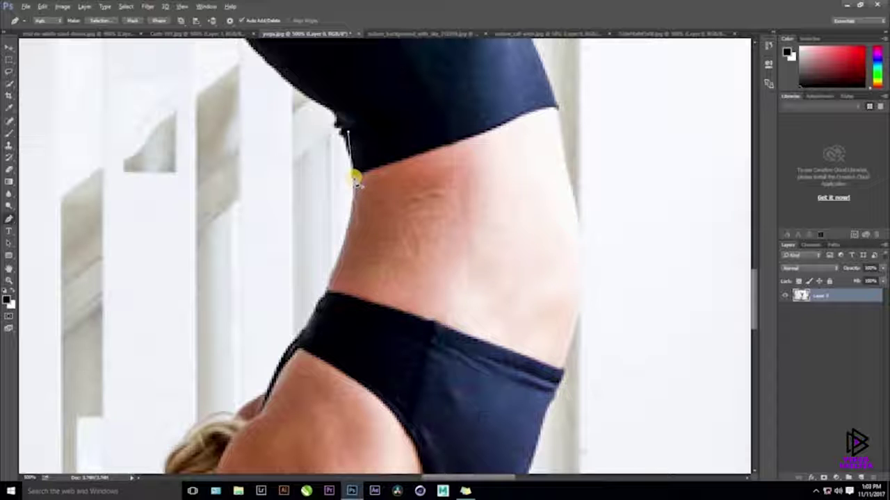
pyautogui.hotkey('ctrl', 'z')
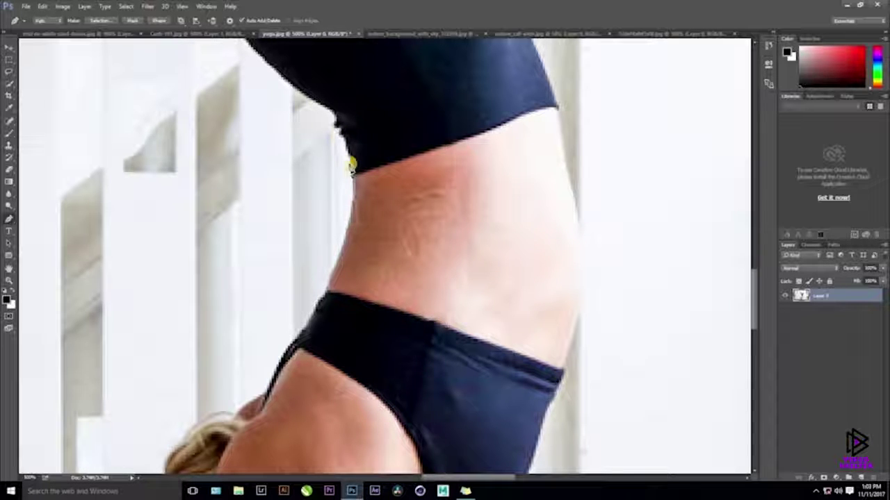
pyautogui.moveTo(355, 127); pyautogui.dragTo(491, 202)
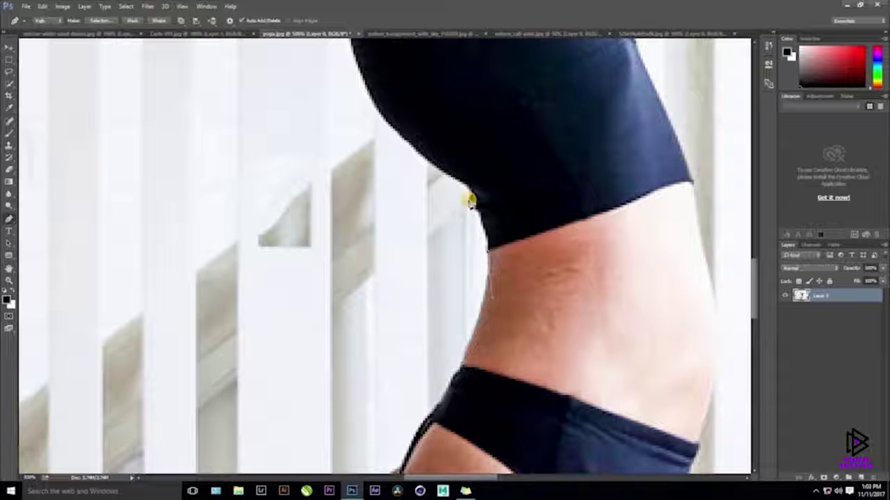
# Extend the path from the leggings' waistband over the buttock to the back of the raised thigh, removing outgoing handles at corner anchors.
pyautogui.moveTo(469, 200)
pyautogui.mouseDown()
pyautogui.moveTo(447, 185)
pyautogui.moveTo(501, 203)
pyautogui.moveTo(452, 204)
pyautogui.mouseUp()
pyautogui.keyDown('alt'); pyautogui.click(471, 200); pyautogui.keyUp('alt')
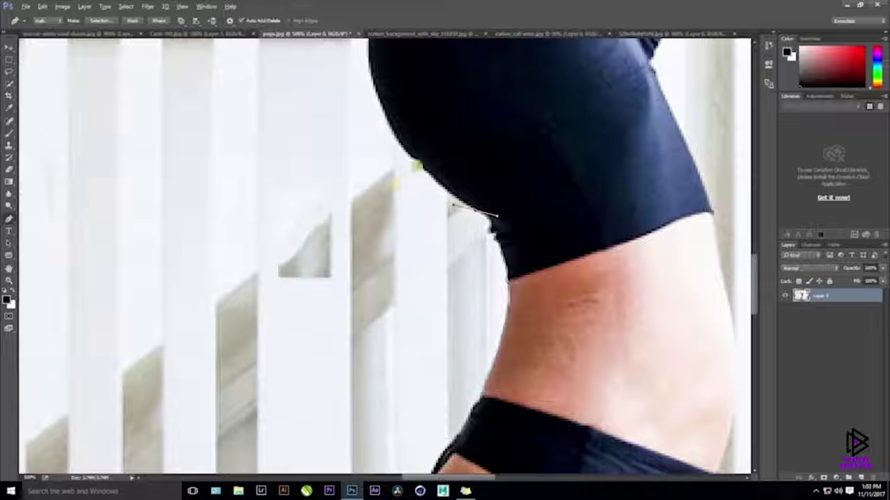
pyautogui.scroll(3, 421, 241)
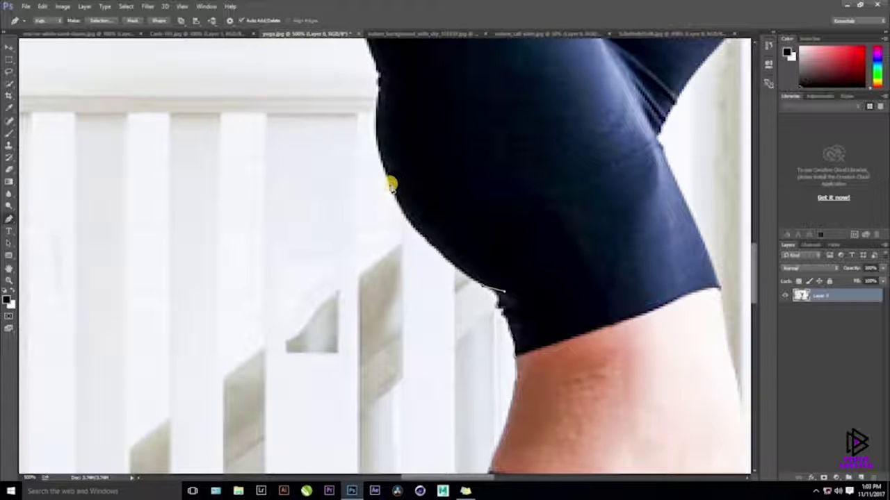
pyautogui.moveTo(392, 184); pyautogui.dragTo(375, 128)
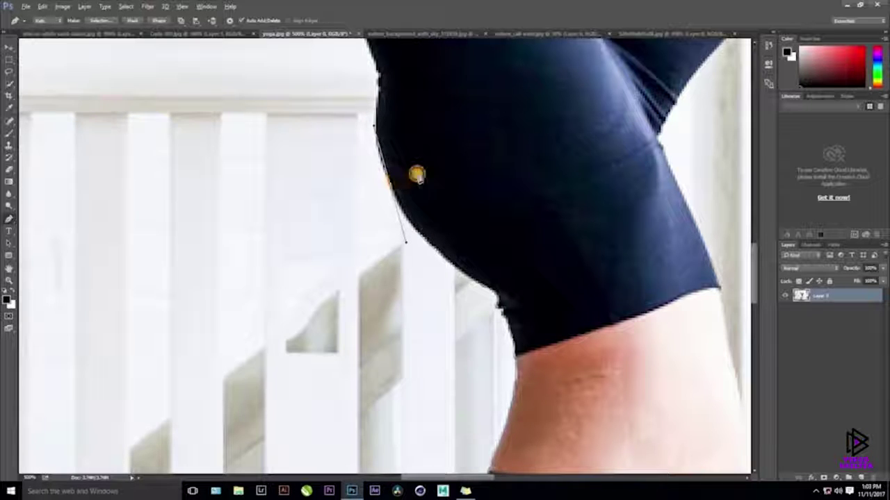
pyautogui.scroll(3, 403, 229)
pyautogui.moveTo(379, 192); pyautogui.dragTo(476, 285)
pyautogui.keyDown('alt'); pyautogui.click(379, 192); pyautogui.keyUp('alt')
# Continue the path along the back of the raised thigh to the knee, redoing one misplaced anchor.
pyautogui.moveTo(326, 169); pyautogui.dragTo(301, 161)
pyautogui.keyDown('alt'); pyautogui.click(374, 234); pyautogui.keyUp('alt')
pyautogui.moveTo(375, 223); pyautogui.dragTo(448, 350)
pyautogui.moveTo(363, 226); pyautogui.dragTo(535, 343)
pyautogui.keyDown('alt'); pyautogui.click(363, 226); pyautogui.keyUp('alt')
pyautogui.keyDown('alt'); pyautogui.click(384, 228); pyautogui.keyUp('alt')
pyautogui.moveTo(404, 197); pyautogui.dragTo(401, 179)
pyautogui.hotkey('ctrl', 'z')
pyautogui.moveTo(490, 298); pyautogui.dragTo(466, 288)
pyautogui.keyDown('alt'); pyautogui.click(491, 298); pyautogui.keyUp('alt')
pyautogui.moveTo(484, 248); pyautogui.dragTo(501, 311)
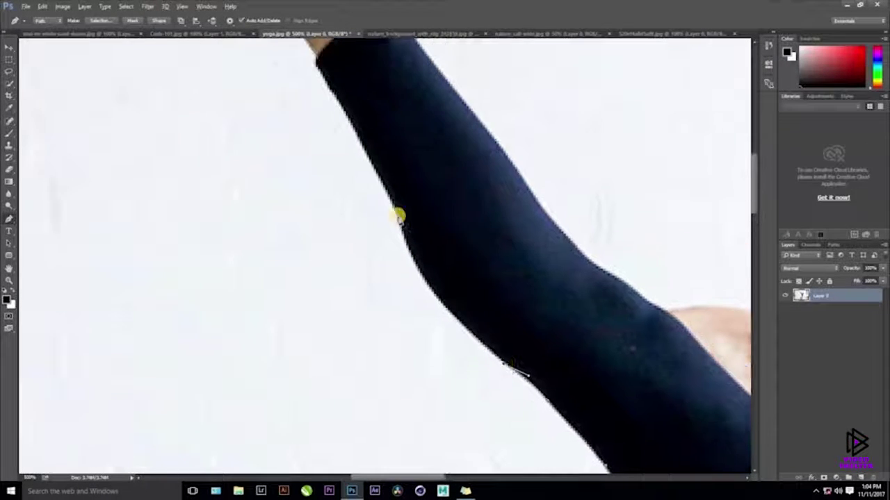
# Trace the raised leg's calf up to the leggings' ankle cuff and remove the outgoing handles.
pyautogui.moveTo(398, 215); pyautogui.dragTo(381, 136)
pyautogui.keyDown('alt'); pyautogui.click(398, 215); pyautogui.keyUp('alt')
pyautogui.moveTo(470, 214); pyautogui.dragTo(564, 368)
pyautogui.moveTo(410, 223); pyautogui.dragTo(382, 196)
pyautogui.keyDown('alt'); pyautogui.click(410, 223); pyautogui.keyUp('alt')
# Trace the raised foot from the ankle cuff around the heel and along the sole to the toes.
pyautogui.moveTo(441, 219); pyautogui.dragTo(541, 309)
pyautogui.click(471, 259)
pyautogui.moveTo(439, 250); pyautogui.dragTo(415, 251)
pyautogui.hotkey('ctrl', 'z')
pyautogui.moveTo(469, 225); pyautogui.dragTo(494, 281)
pyautogui.moveTo(434, 259); pyautogui.dragTo(457, 262)
pyautogui.keyDown('alt'); pyautogui.click(435, 258); pyautogui.keyUp('alt')
pyautogui.keyDown('alt'); pyautogui.click(450, 273); pyautogui.keyUp('alt')
pyautogui.moveTo(440, 183); pyautogui.dragTo(462, 236)
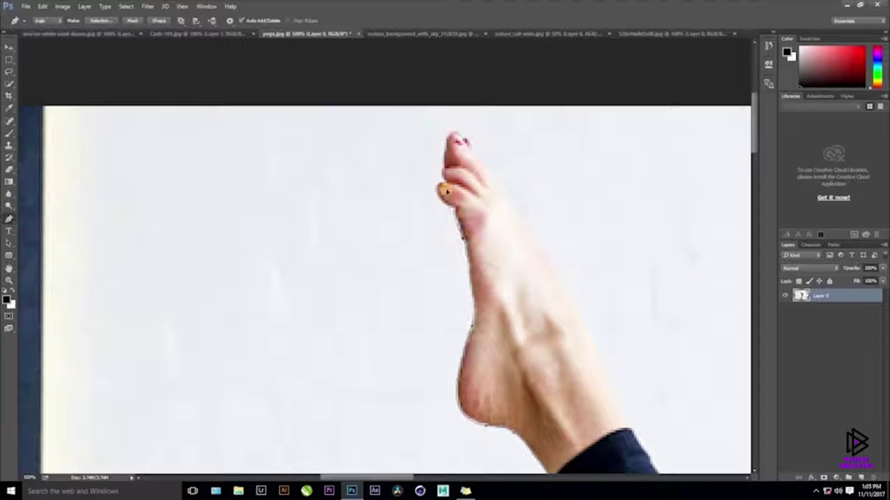
pyautogui.scroll(3, 449, 202)
pyautogui.hscroll(-1, 449, 201)
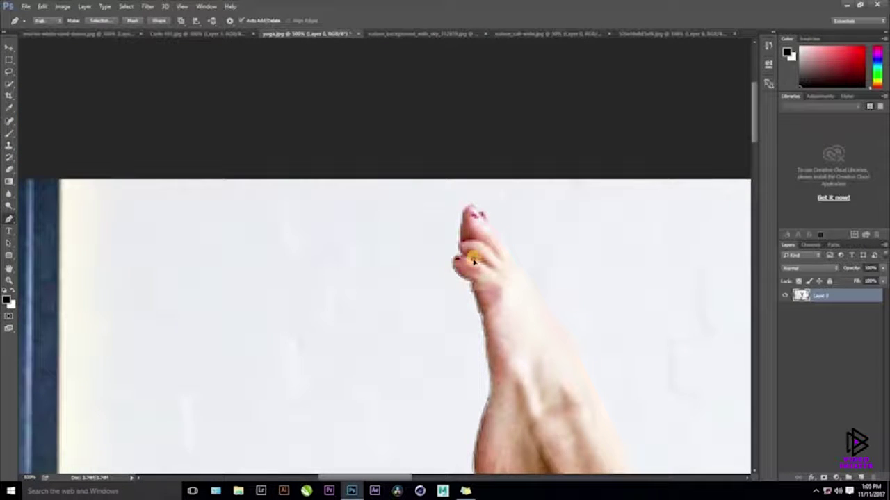
# Carry the path around the toe tips and down the top of the raised foot toward the ankle.
pyautogui.scroll(2, 453, 254)
pyautogui.moveTo(486, 269); pyautogui.dragTo(358, 196)
pyautogui.keyDown('alt'); pyautogui.click(485, 269); pyautogui.keyUp('alt')
pyautogui.moveTo(420, 254); pyautogui.dragTo(427, 270)
pyautogui.keyDown('alt'); pyautogui.click(421, 254); pyautogui.keyUp('alt')
pyautogui.moveTo(425, 223); pyautogui.dragTo(385, 108)
pyautogui.moveTo(458, 295); pyautogui.dragTo(477, 346)
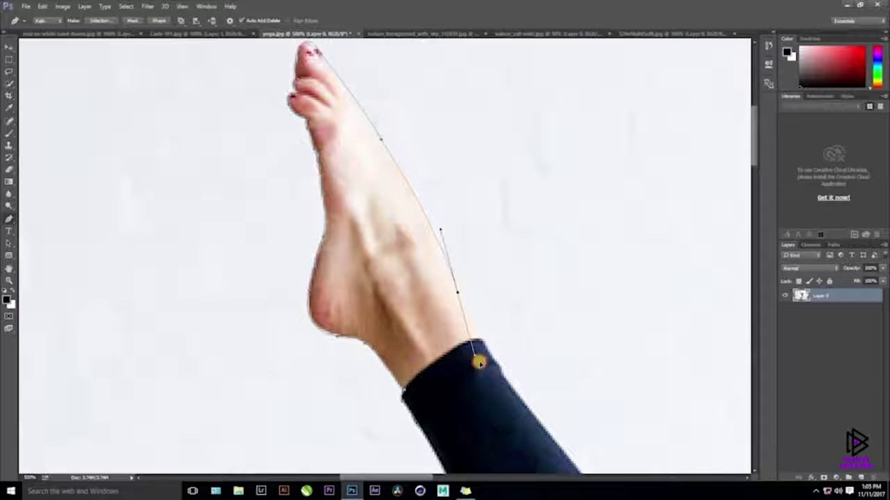
# Trace the front edge of the raised leg from its ankle cuff down to where the other foot crosses it.
pyautogui.scroll(-9, 314, 202)
pyautogui.hscroll(8, 314, 202)
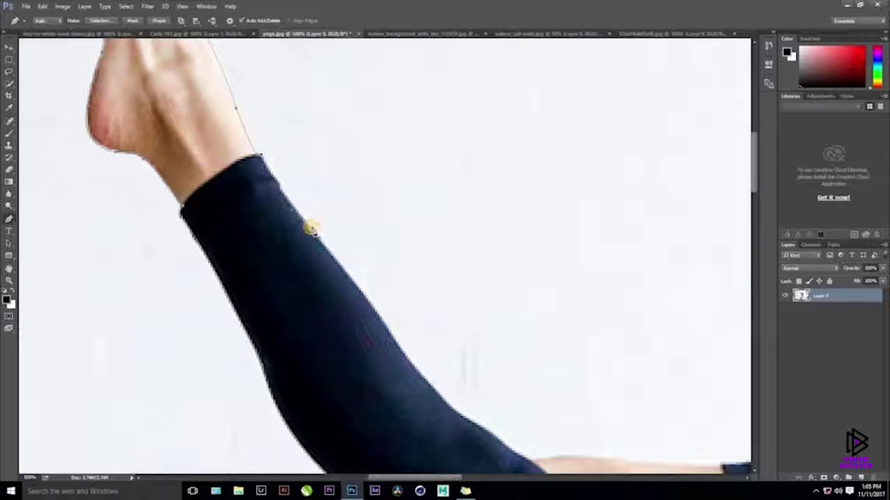
pyautogui.moveTo(461, 322); pyautogui.dragTo(424, 244)
pyautogui.moveTo(419, 277); pyautogui.dragTo(495, 335)
pyautogui.keyDown('alt'); pyautogui.click(420, 277); pyautogui.keyUp('alt')
pyautogui.keyDown('alt'); pyautogui.click(467, 312); pyautogui.keyUp('alt')
pyautogui.moveTo(566, 318); pyautogui.dragTo(532, 298)
pyautogui.keyDown('alt'); pyautogui.click(500, 281); pyautogui.keyUp('alt')
# Extend the path over the bent leg's foot and along its upper shin edge toward the knee.
pyautogui.moveTo(597, 287); pyautogui.dragTo(463, 276)
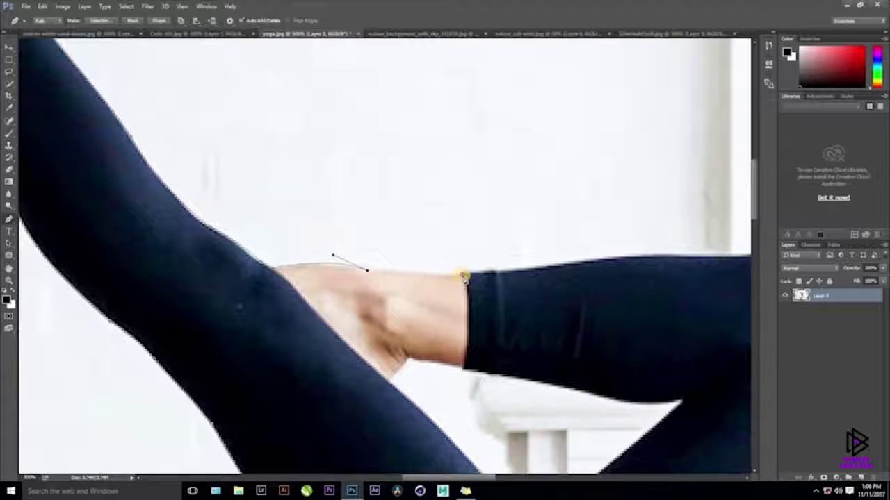
pyautogui.click(462, 271)
pyautogui.moveTo(620, 254); pyautogui.dragTo(422, 271)
pyautogui.moveTo(423, 271); pyautogui.dragTo(507, 256)
pyautogui.keyDown('alt'); pyautogui.click(422, 272); pyautogui.keyUp('alt')
pyautogui.moveTo(483, 292); pyautogui.dragTo(342, 237)
pyautogui.moveTo(425, 213); pyautogui.dragTo(461, 213)
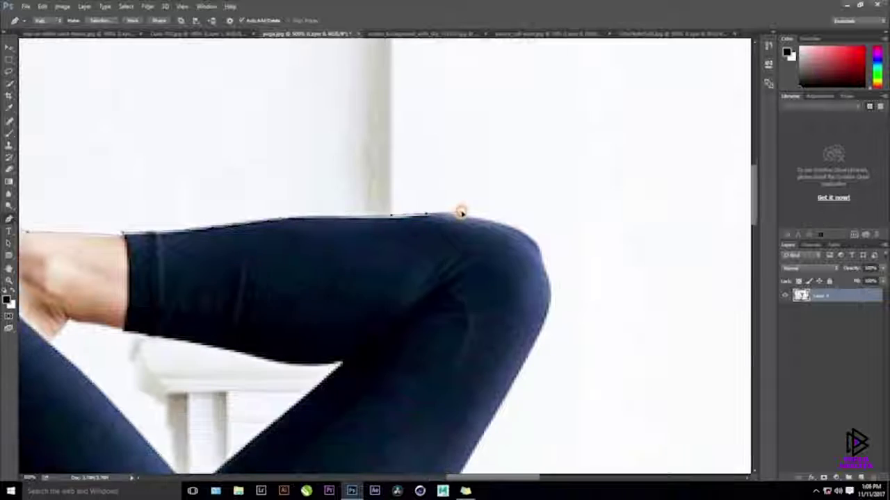
pyautogui.keyDown('alt'); pyautogui.click(425, 213); pyautogui.keyUp('alt')
# Curve the path around the bent knee and down the thigh to the fabric folds at the hip.
pyautogui.moveTo(476, 325); pyautogui.dragTo(332, 258)
pyautogui.moveTo(396, 186); pyautogui.dragTo(397, 223)
pyautogui.keyDown('alt'); pyautogui.click(395, 186); pyautogui.keyUp('alt')
pyautogui.keyDown('alt'); pyautogui.click(410, 187); pyautogui.keyUp('alt')
pyautogui.moveTo(464, 199); pyautogui.dragTo(535, 114)
pyautogui.moveTo(404, 242); pyautogui.dragTo(395, 209)
pyautogui.keyDown('alt'); pyautogui.click(402, 244); pyautogui.keyUp('alt')
pyautogui.keyDown('alt'); pyautogui.click(379, 252); pyautogui.keyUp('alt')
pyautogui.click(392, 214)
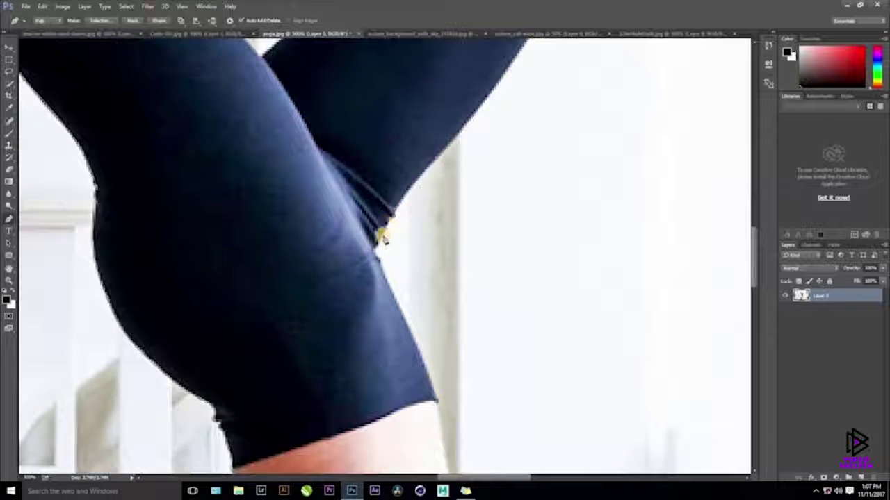
# Trace from the hip down the leggings' front edge and along the belly to the sports top's hem.
pyautogui.scroll(-3, 377, 255)
pyautogui.click(401, 266)
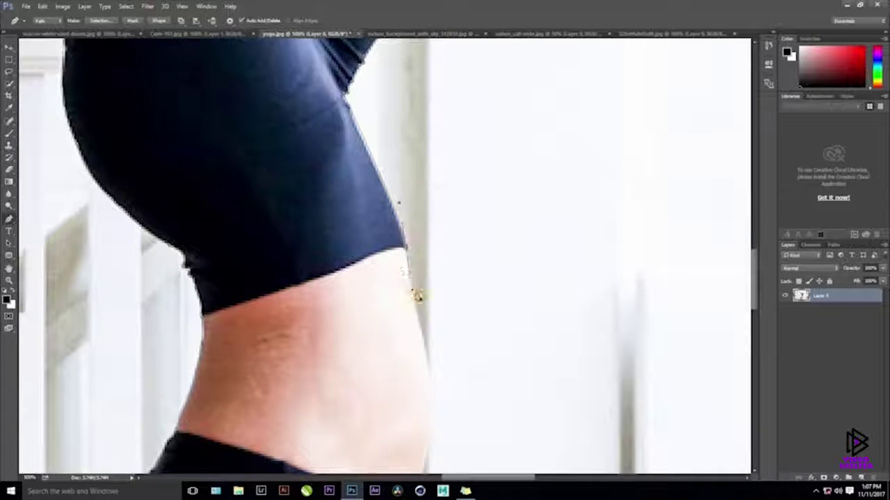
pyautogui.moveTo(438, 252); pyautogui.dragTo(415, 132)
pyautogui.moveTo(396, 207); pyautogui.dragTo(403, 223)
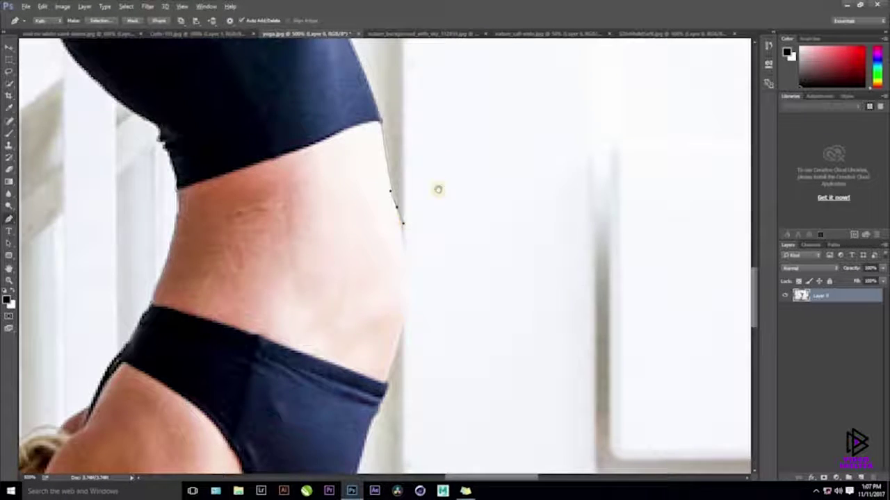
pyautogui.moveTo(438, 189); pyautogui.dragTo(448, 129)
pyautogui.moveTo(398, 322); pyautogui.dragTo(362, 396)
pyautogui.keyDown('alt'); pyautogui.click(398, 323); pyautogui.keyUp('alt')
pyautogui.moveTo(457, 184); pyautogui.dragTo(482, 47)
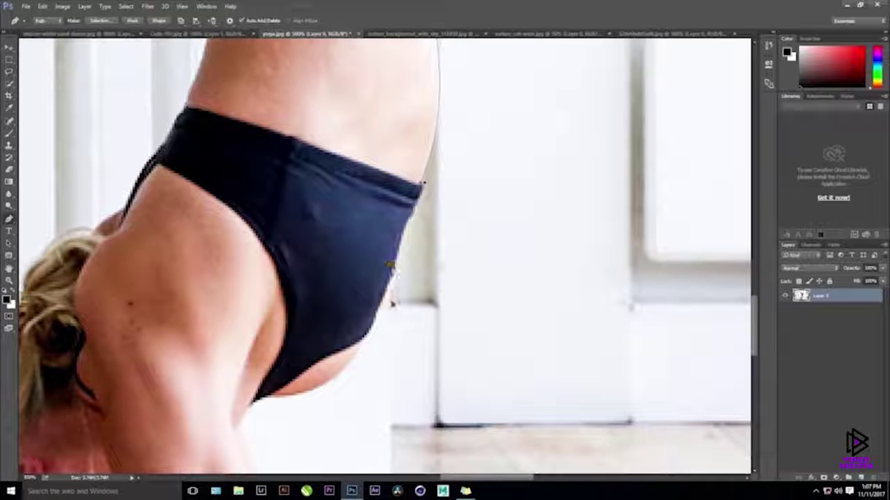
# Continue the path down the front of the sports top and around the chest to the armpit.
pyautogui.keyDown('alt'); pyautogui.click(392, 266); pyautogui.keyUp('alt')
pyautogui.moveTo(365, 334); pyautogui.dragTo(358, 348)
pyautogui.moveTo(361, 347); pyautogui.dragTo(418, 236)
pyautogui.moveTo(326, 287); pyautogui.dragTo(258, 279)
pyautogui.hotkey('ctrl', 'z')
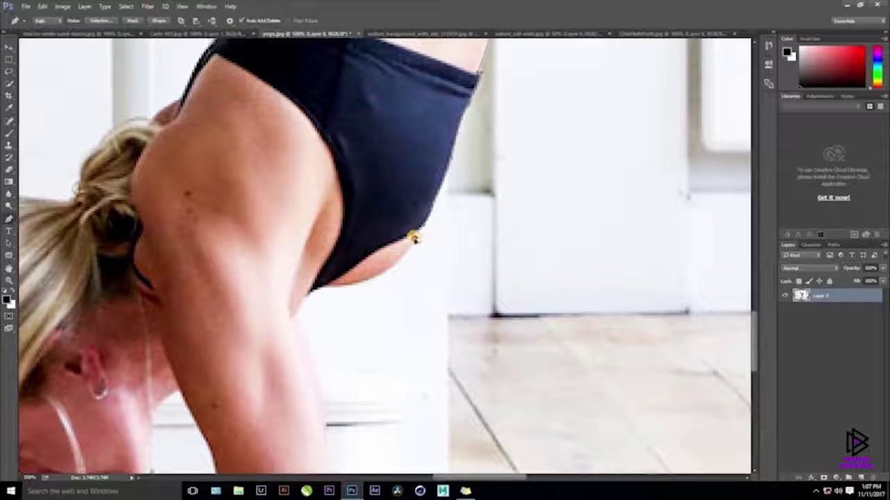
pyautogui.moveTo(415, 238); pyautogui.dragTo(461, 178)
pyautogui.moveTo(367, 229); pyautogui.dragTo(285, 232)
pyautogui.moveTo(351, 241); pyautogui.dragTo(373, 193)
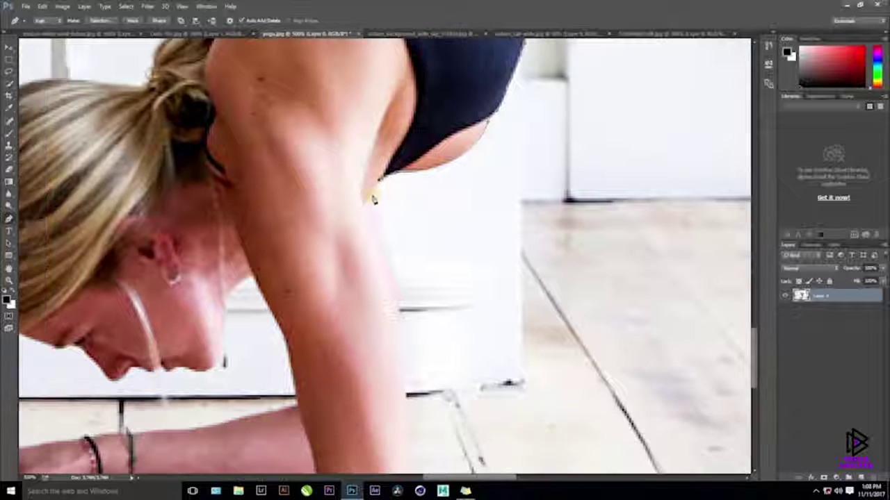
# Trace the outer edge of the near upper arm down and around the elbow on the floor.
pyautogui.click(367, 198)
pyautogui.moveTo(395, 288); pyautogui.dragTo(361, 232)
pyautogui.moveTo(378, 238); pyautogui.dragTo(394, 188)
pyautogui.keyDown('alt'); pyautogui.click(393, 173); pyautogui.keyUp('alt')
pyautogui.moveTo(396, 257); pyautogui.dragTo(410, 169)
pyautogui.moveTo(417, 231); pyautogui.dragTo(415, 268)
pyautogui.keyDown('alt'); pyautogui.click(417, 231); pyautogui.keyUp('alt')
pyautogui.moveTo(407, 299); pyautogui.dragTo(426, 225)
pyautogui.moveTo(420, 260); pyautogui.dragTo(387, 280)
pyautogui.keyDown('alt'); pyautogui.click(420, 261); pyautogui.keyUp('alt')
# Run the path along the underside of the near forearm and around the fingers of the near hand.
pyautogui.moveTo(264, 271); pyautogui.dragTo(392, 223)
pyautogui.moveTo(220, 206); pyautogui.dragTo(176, 216)
pyautogui.keyDown('alt'); pyautogui.click(220, 205); pyautogui.keyUp('alt')
pyautogui.moveTo(115, 219); pyautogui.dragTo(148, 205)
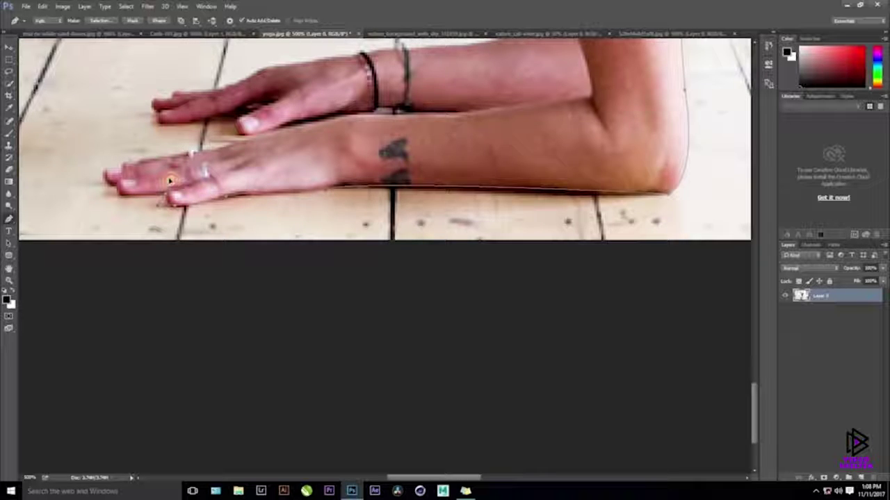
pyautogui.hscroll(-3, 173, 202)
pyautogui.scroll(-1, 174, 202)
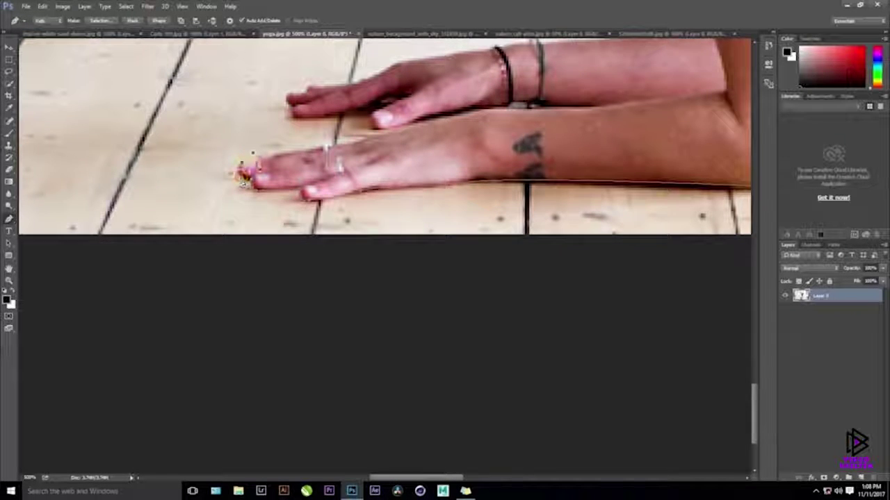
pyautogui.scroll(2, 324, 205)
pyautogui.hscroll(2, 323, 205)
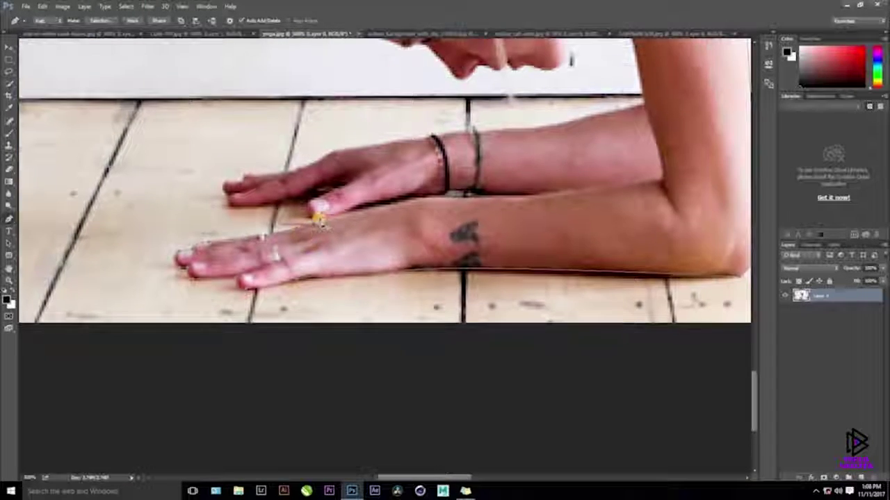
# Trace the far hand through the gap beside its thumb and around its fingers to the knuckles.
pyautogui.click(303, 201)
pyautogui.click(347, 184)
pyautogui.click(302, 200)
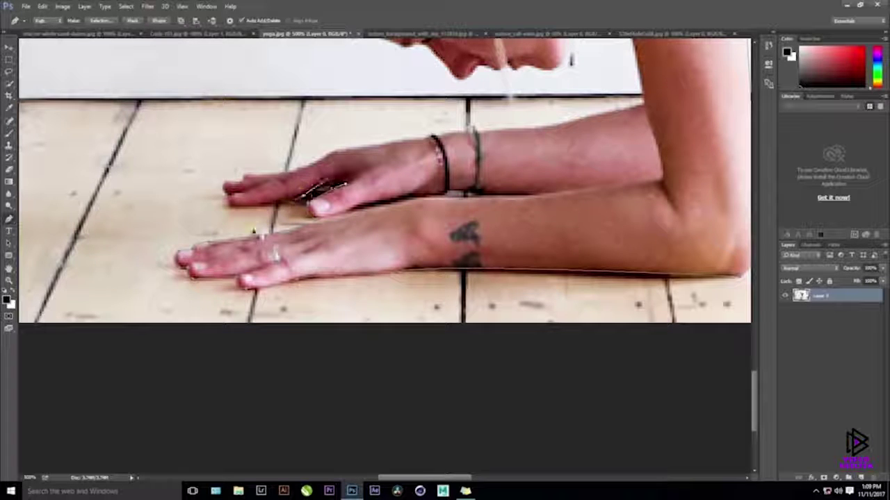
pyautogui.moveTo(230, 181); pyautogui.dragTo(254, 182)
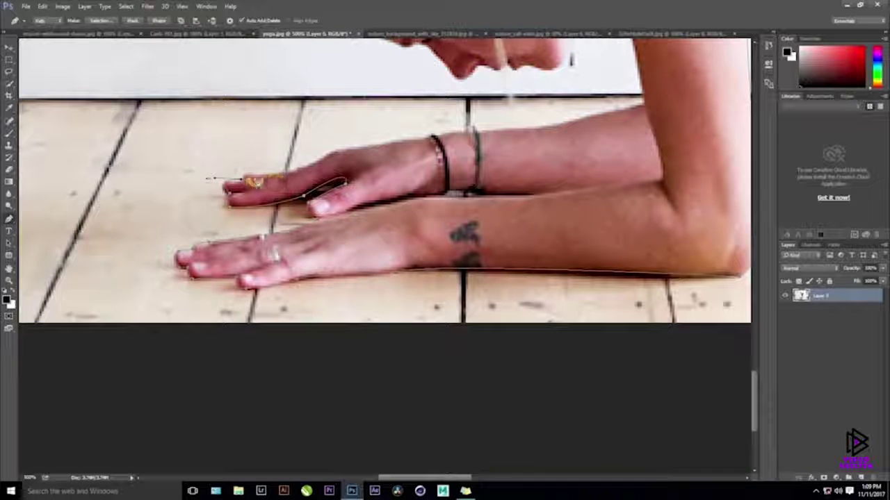
pyautogui.click(330, 148)
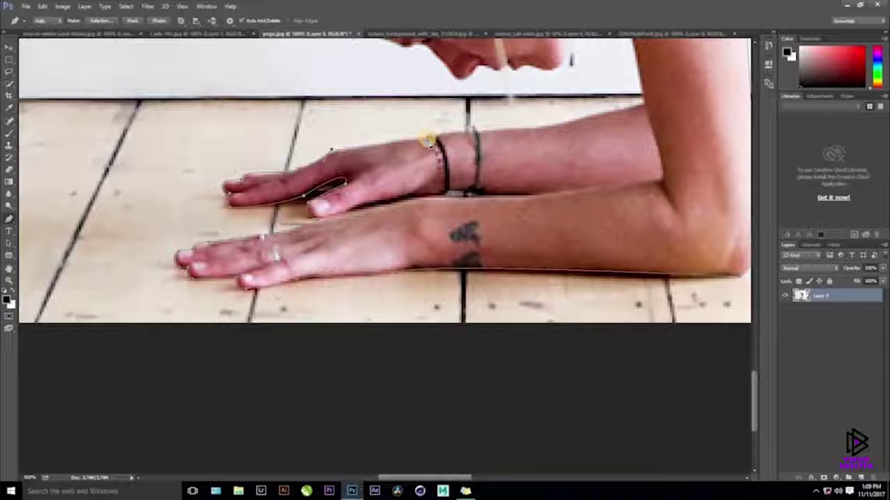
# Continue the path over the far wrist's bracelets and along the far forearm to the near arm.
pyautogui.moveTo(470, 132); pyautogui.dragTo(336, 206)
pyautogui.click(339, 202)
pyautogui.moveTo(387, 191); pyautogui.dragTo(288, 228)
pyautogui.click(351, 224)
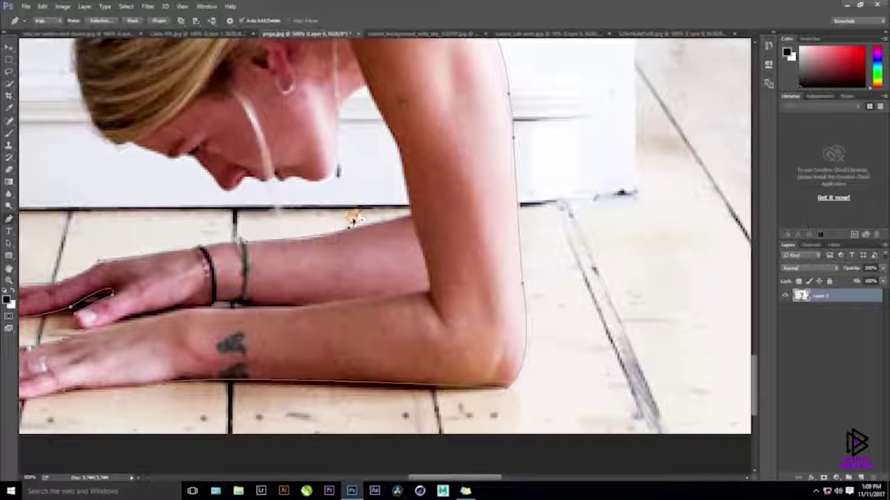
pyautogui.click(412, 217)
# Trace up the inner edge of the near arm to the neck, then along the chin and face to the hairline.
pyautogui.scroll(3, 323, 44)
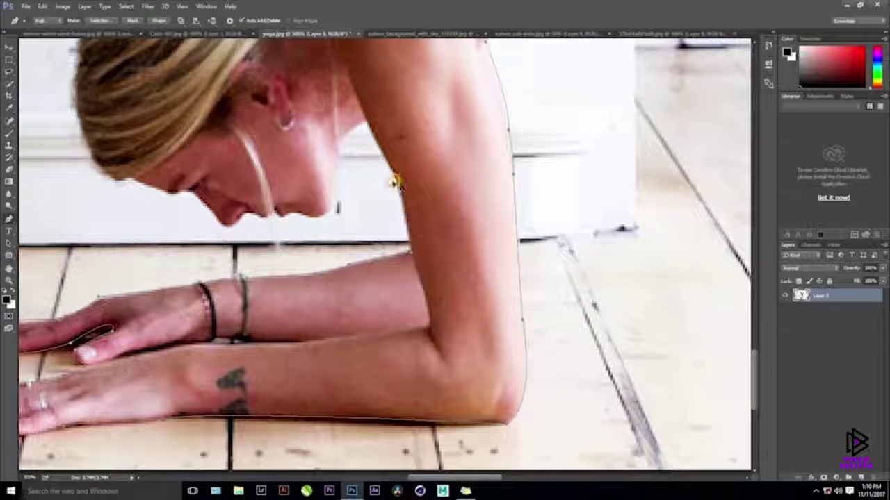
pyautogui.moveTo(396, 184); pyautogui.dragTo(393, 179)
pyautogui.moveTo(368, 125); pyautogui.dragTo(361, 106)
pyautogui.moveTo(335, 168); pyautogui.dragTo(338, 187)
pyautogui.moveTo(300, 214); pyautogui.dragTo(262, 208)
pyautogui.click(194, 191)
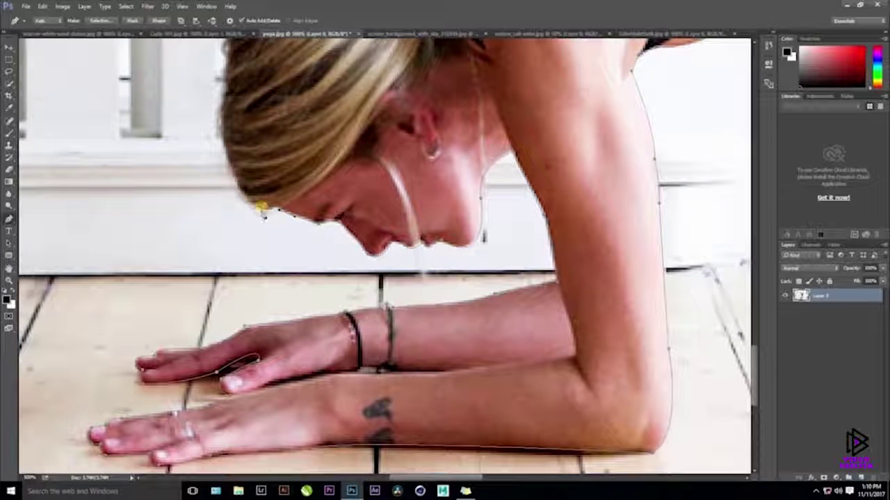
# Curve the path around the crown of the head along the blonde hair, replacing one misplaced anchor.
pyautogui.moveTo(296, 251); pyautogui.dragTo(322, 371)
pyautogui.moveTo(251, 205); pyautogui.dragTo(259, 281)
pyautogui.keyDown('alt'); pyautogui.click(252, 206); pyautogui.keyUp('alt')
pyautogui.moveTo(298, 163); pyautogui.dragTo(354, 130)
pyautogui.hotkey('ctrl', 'z')
pyautogui.moveTo(254, 210); pyautogui.dragTo(267, 187)
pyautogui.keyDown('alt'); pyautogui.click(254, 210); pyautogui.keyUp('alt')
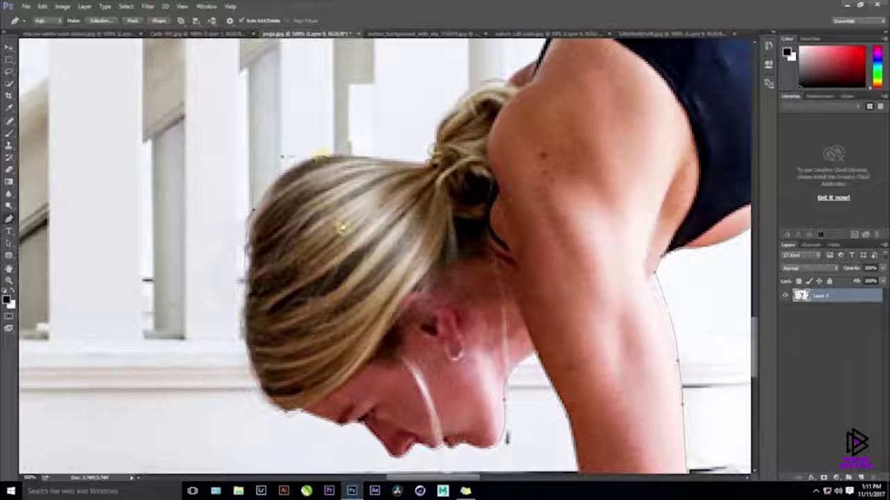
# Trace from the back of the head around the gathered ponytail to the far shoulder.
pyautogui.moveTo(341, 227); pyautogui.dragTo(299, 308)
pyautogui.moveTo(391, 242); pyautogui.dragTo(444, 253)
pyautogui.keyDown('alt'); pyautogui.click(392, 242); pyautogui.keyUp('alt')
pyautogui.moveTo(395, 206); pyautogui.dragTo(403, 194)
pyautogui.keyDown('alt'); pyautogui.click(394, 207); pyautogui.keyUp('alt')
pyautogui.moveTo(379, 270); pyautogui.dragTo(311, 386)
pyautogui.moveTo(398, 274); pyautogui.dragTo(421, 285)
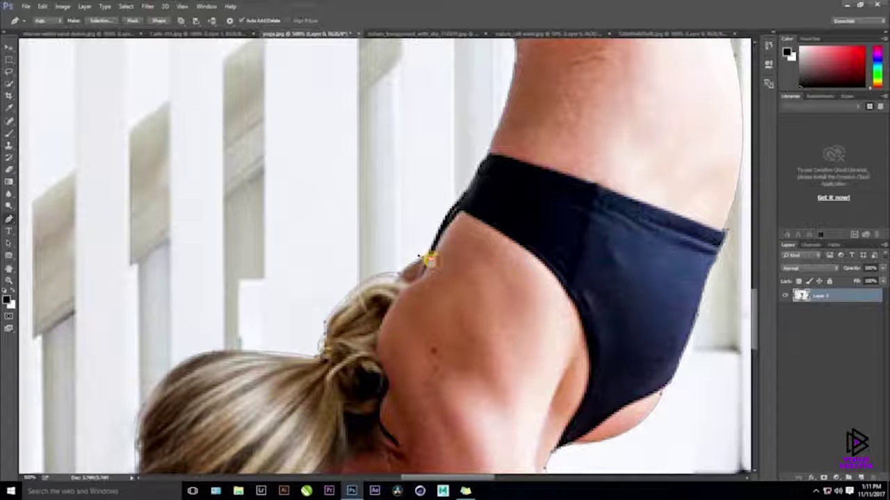
# Follow the sports top's shoulder strap back to the path's starting anchor at the top's edge.
pyautogui.keyDown('alt'); pyautogui.click(424, 257); pyautogui.keyUp('alt')
pyautogui.moveTo(459, 220); pyautogui.dragTo(435, 289)
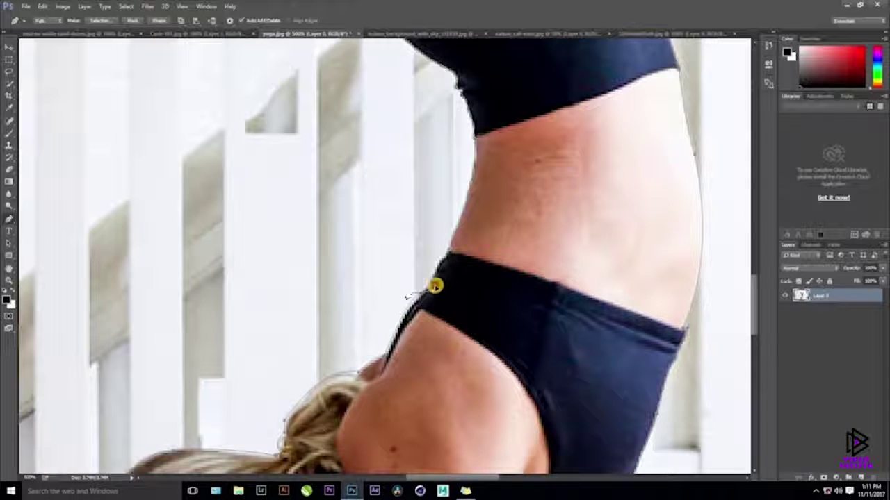
pyautogui.click(422, 296)
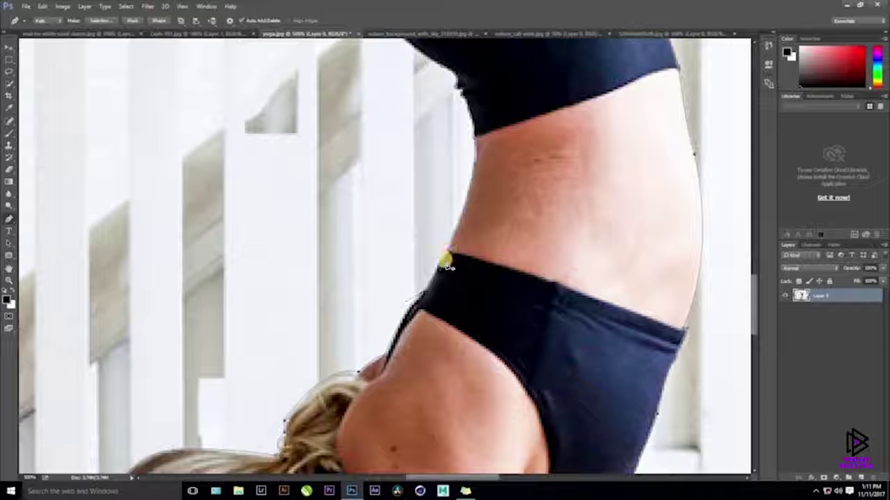
# Convert the path around the woman into a new anti-aliased selection.
pyautogui.rightClick(515, 260)
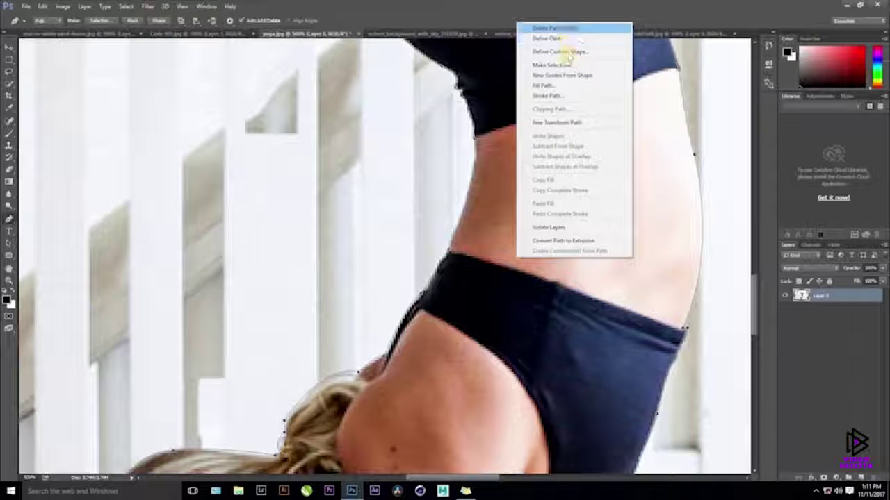
pyautogui.click(563, 64)
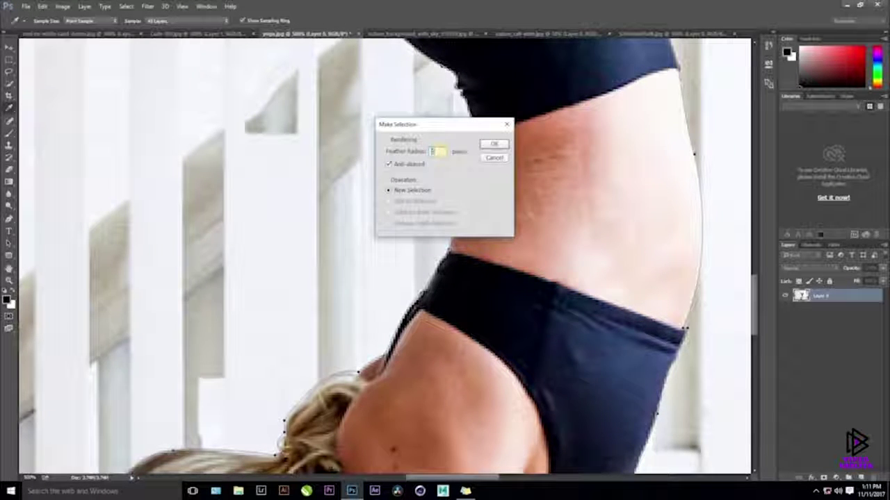
pyautogui.press('Return')
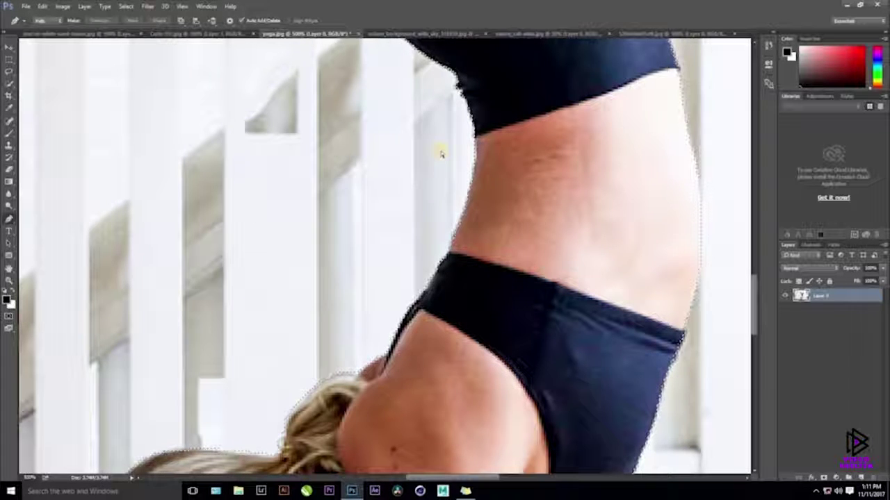
# Copy the selected woman to a new layer and hide the original photo layer.
pyautogui.hotkey('ctrl', '-')
pyautogui.hotkey('ctrl', '-')
pyautogui.hotkey('ctrl', '-')
pyautogui.hotkey('ctrl', '-')
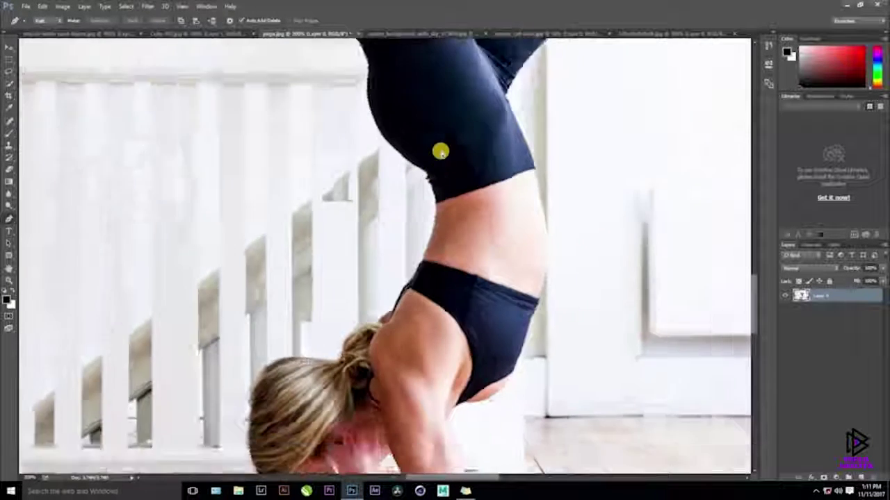
pyautogui.hotkey('ctrl', '-')
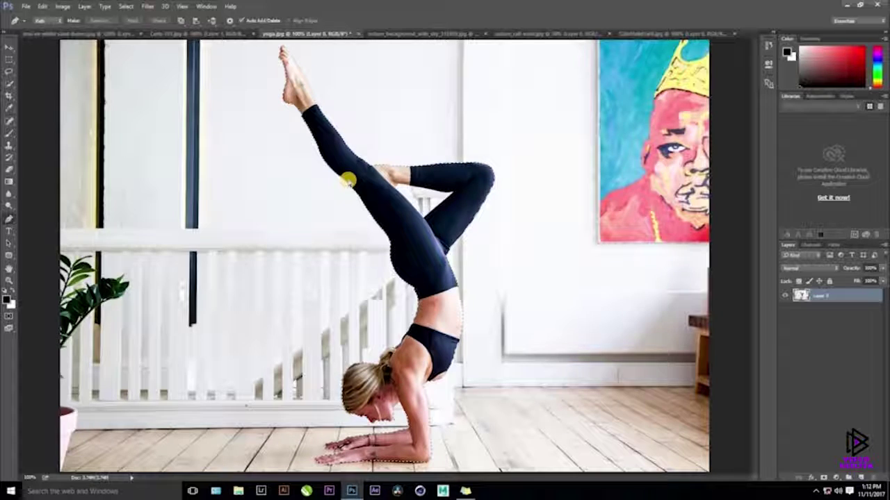
pyautogui.hotkey('ctrl', 'j')
pyautogui.click(785, 309)
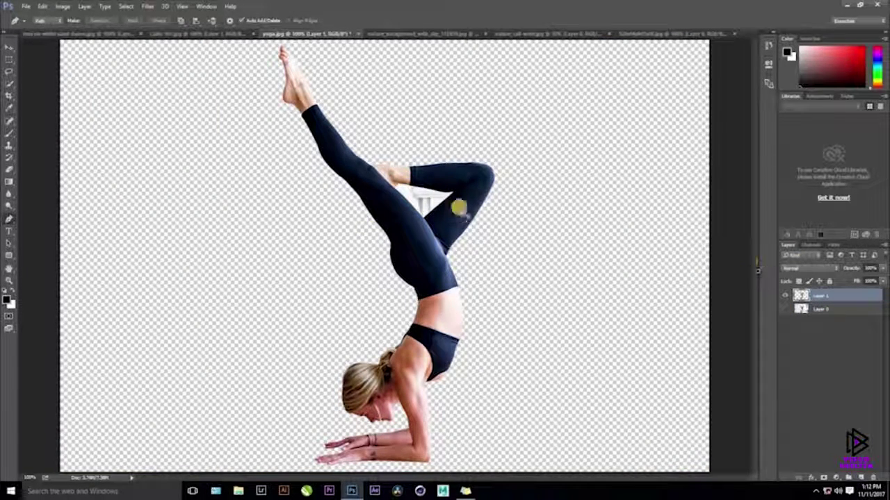
# Trace the gap between the legs with a path from the bent foot along the lower leg's underside to the knee crease.
pyautogui.scroll(5, 405, 195)
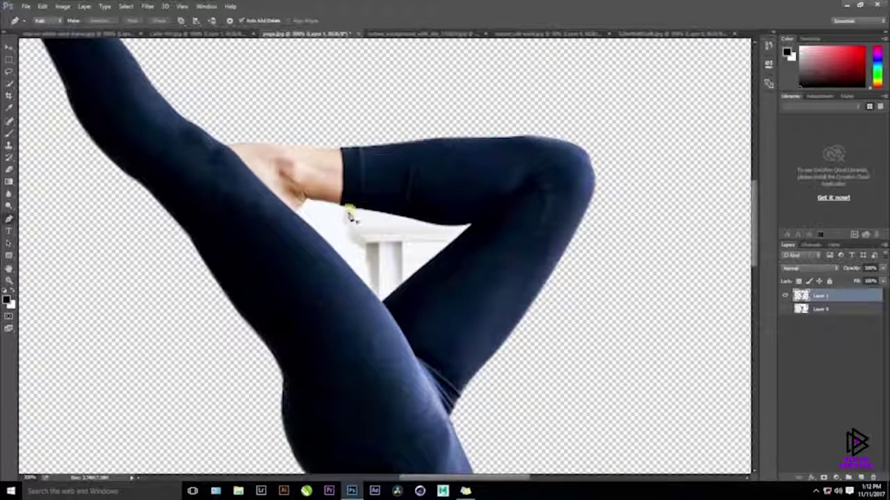
pyautogui.click(310, 200)
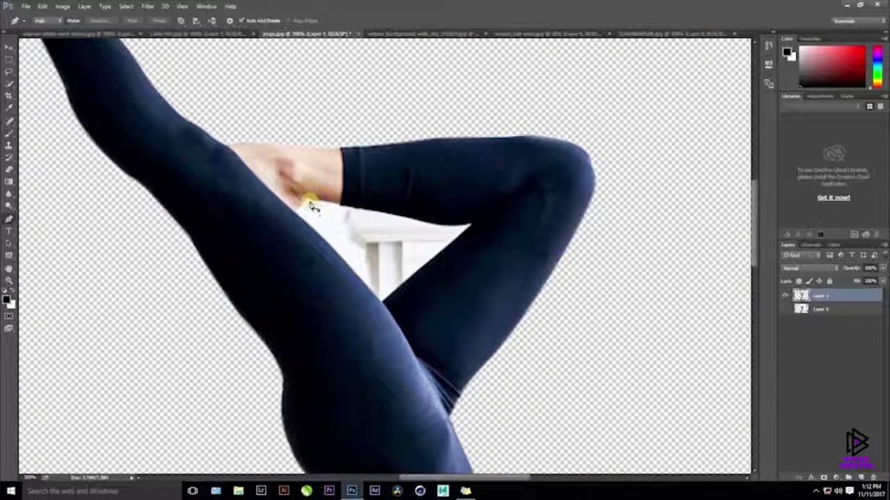
pyautogui.moveTo(338, 203); pyautogui.dragTo(346, 204)
pyautogui.click(338, 206)
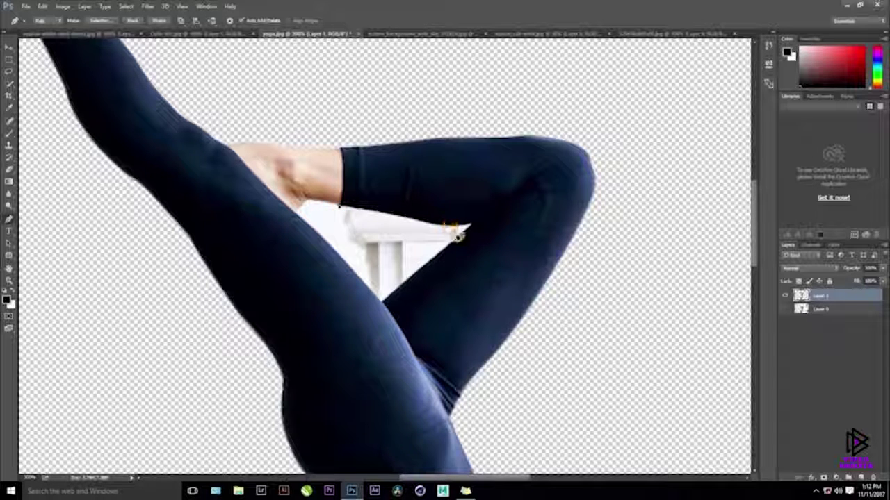
pyautogui.moveTo(436, 225); pyautogui.dragTo(466, 235)
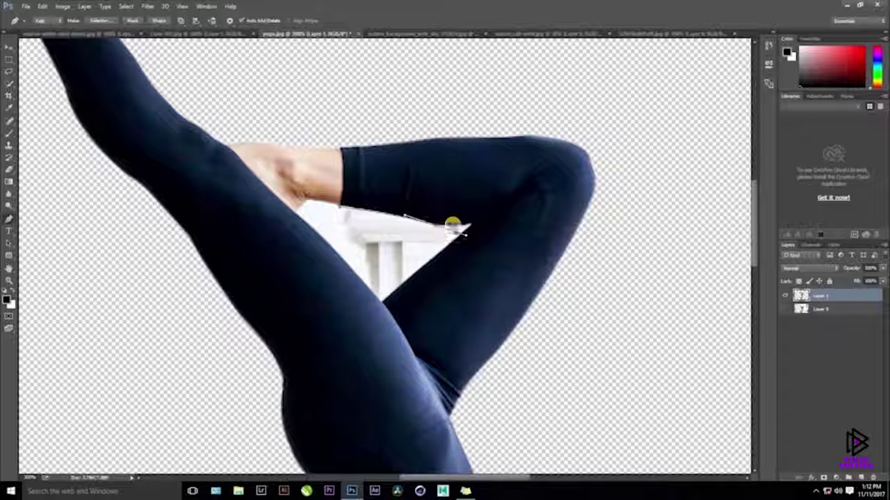
pyautogui.click(468, 227)
pyautogui.click(467, 225)
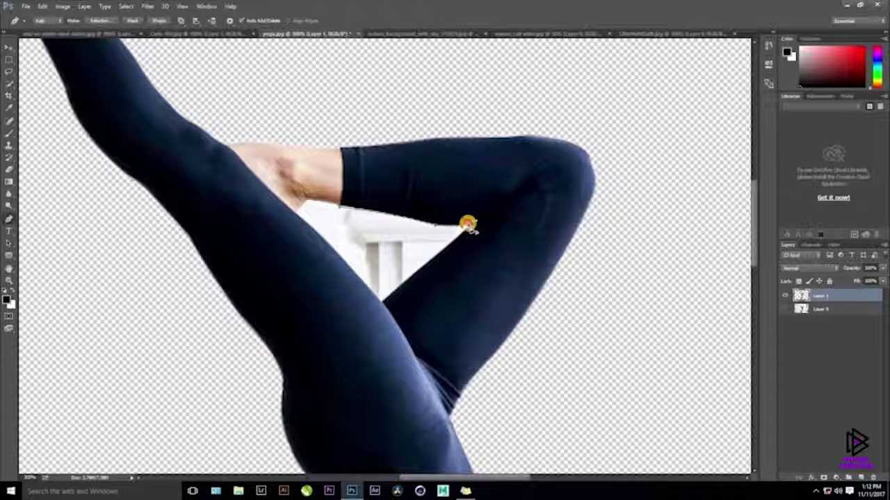
# Continue the path down the bent thigh to the crotch and up the raised leg, closing it at the foot.
pyautogui.moveTo(373, 308); pyautogui.dragTo(305, 364)
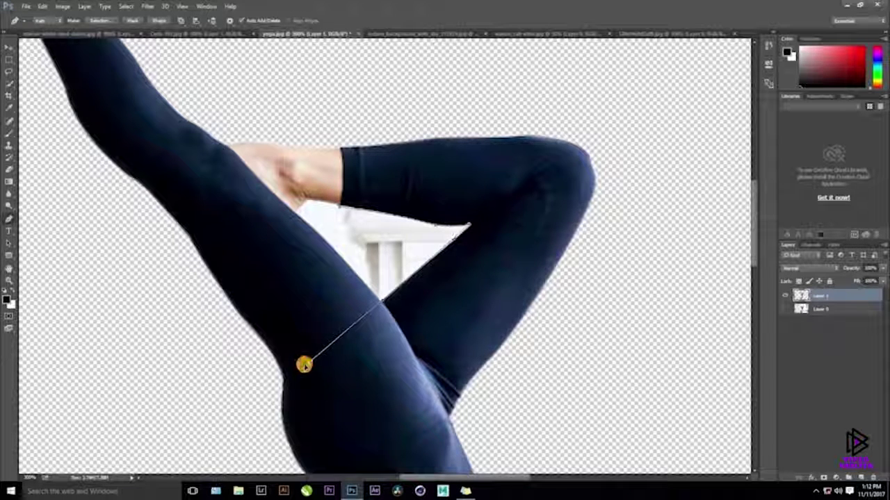
pyautogui.keyDown('alt'); pyautogui.click(383, 304); pyautogui.keyUp('alt')
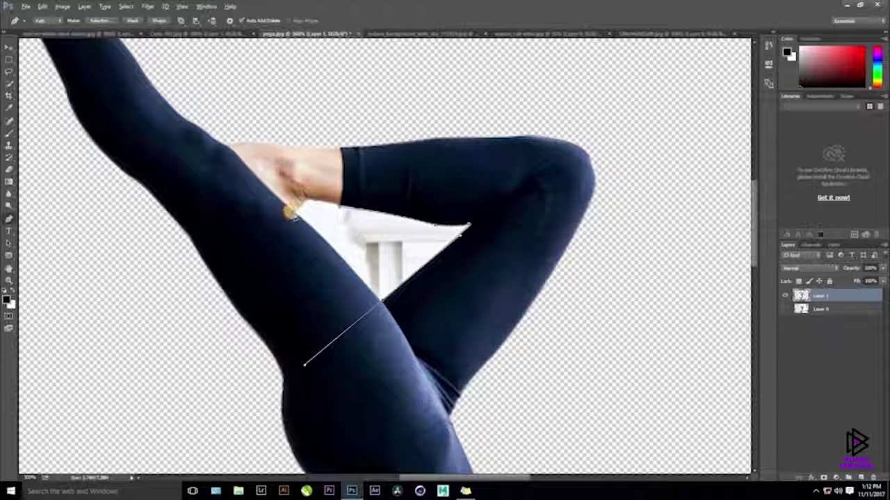
pyautogui.moveTo(278, 212); pyautogui.dragTo(281, 200)
pyautogui.keyDown('alt'); pyautogui.click(296, 212); pyautogui.keyUp('alt')
pyautogui.click(307, 199)
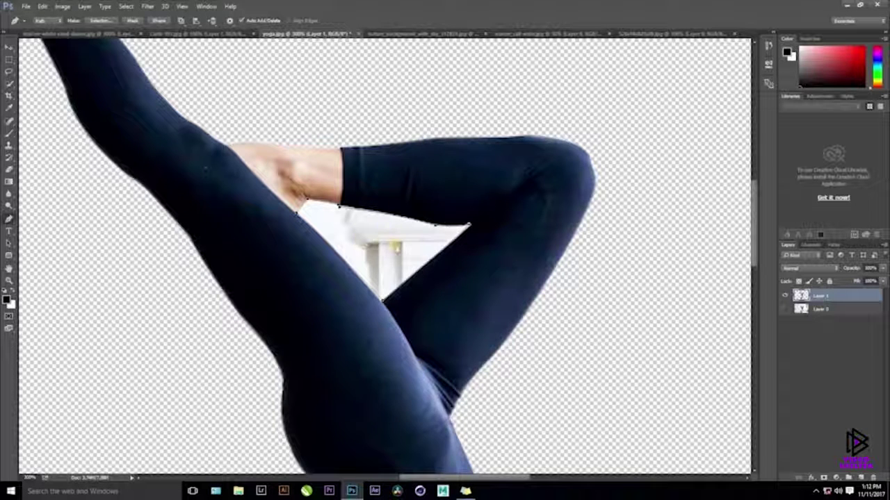
# Convert the path to a new anti-aliased selection and delete the leftover background between the woman's legs.
pyautogui.rightClick(367, 241)
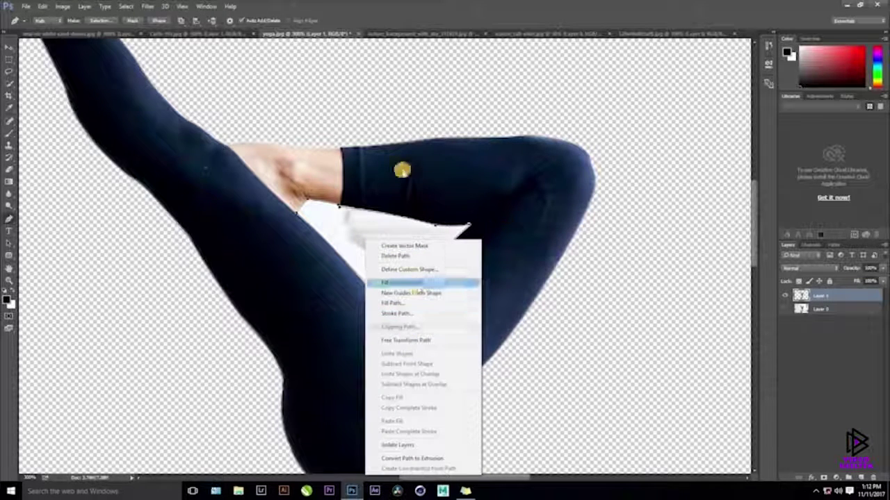
pyautogui.click(411, 283)
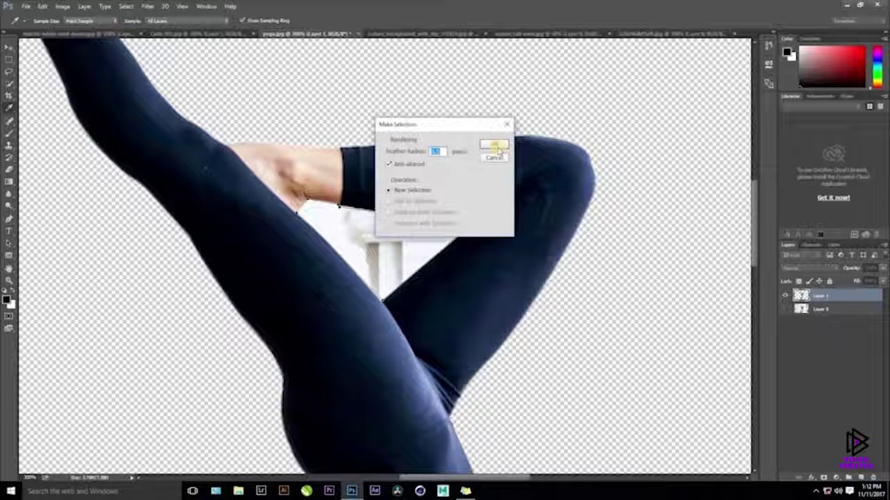
pyautogui.click(494, 143)
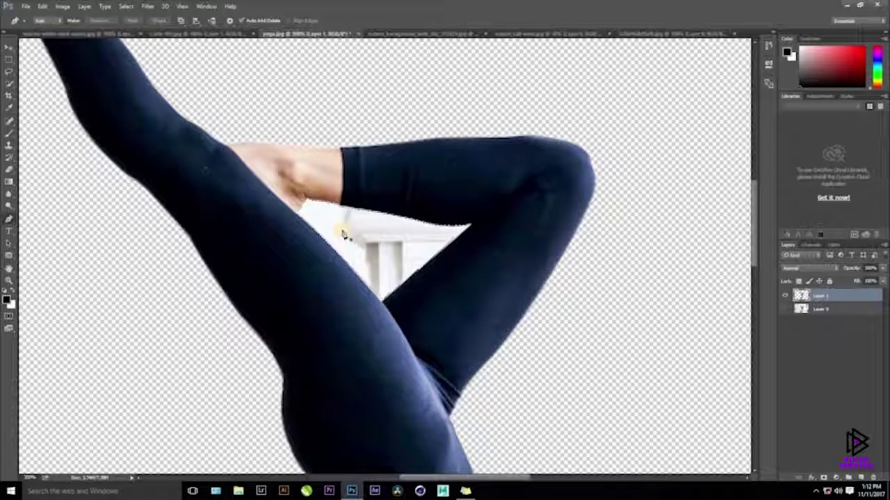
pyautogui.press('Delete')
pyautogui.hotkey('ctrl', '0')
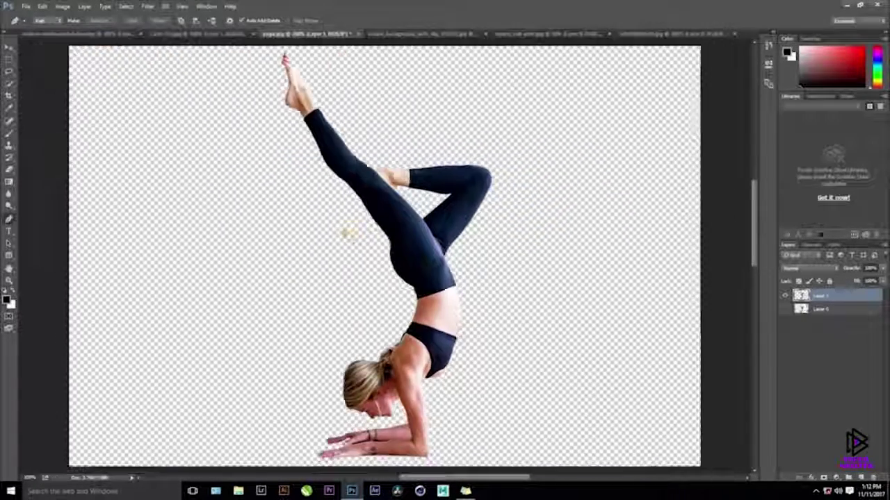
pyautogui.hotkey('ctrl', '-')
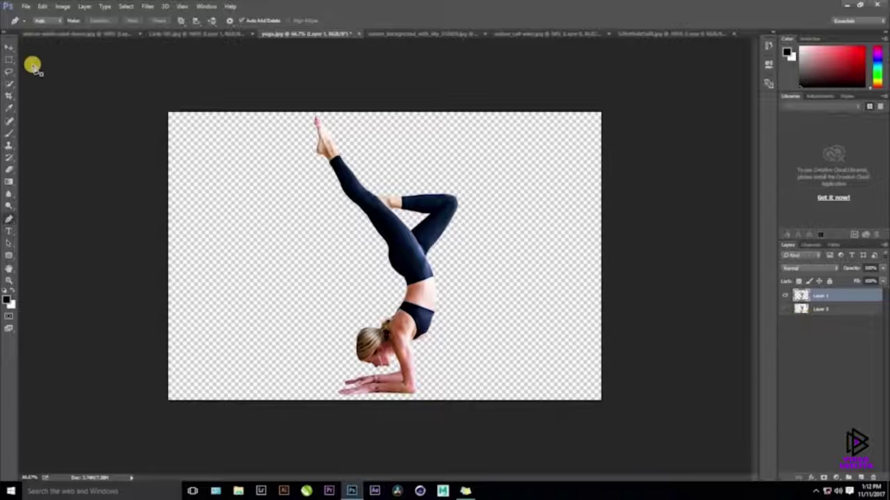
# Move the cut-out woman into the lake photo document and place her on the wooden dock.
pyautogui.click(9, 46)
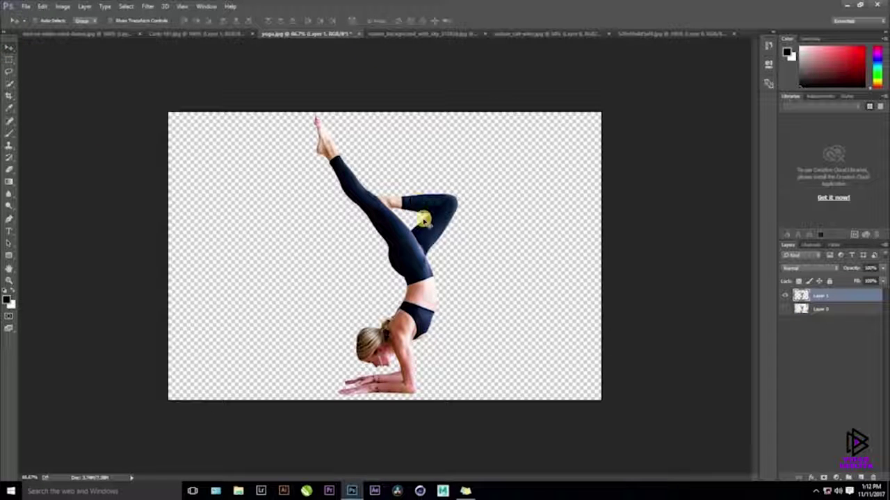
pyautogui.moveTo(324, 252); pyautogui.dragTo(394, 256)
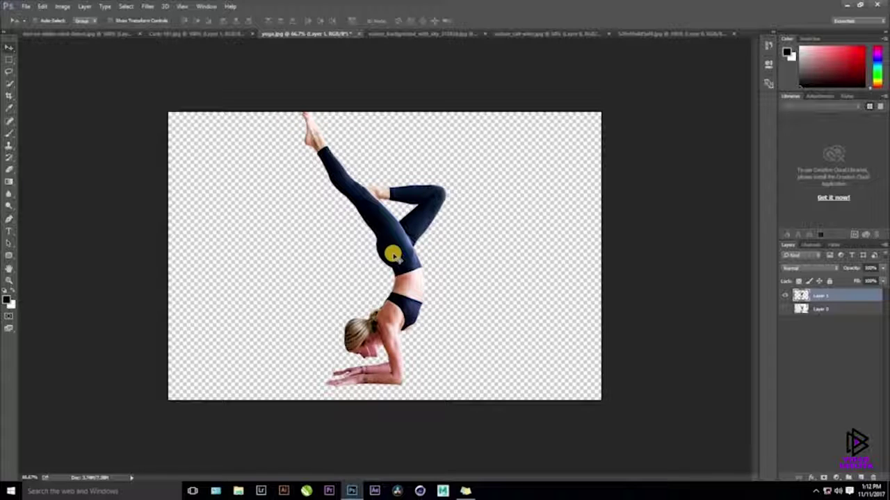
pyautogui.moveTo(400, 203); pyautogui.dragTo(461, 322)
pyautogui.moveTo(390, 301)
pyautogui.mouseDown()
pyautogui.moveTo(399, 297)
pyautogui.moveTo(404, 305)
pyautogui.mouseUp()
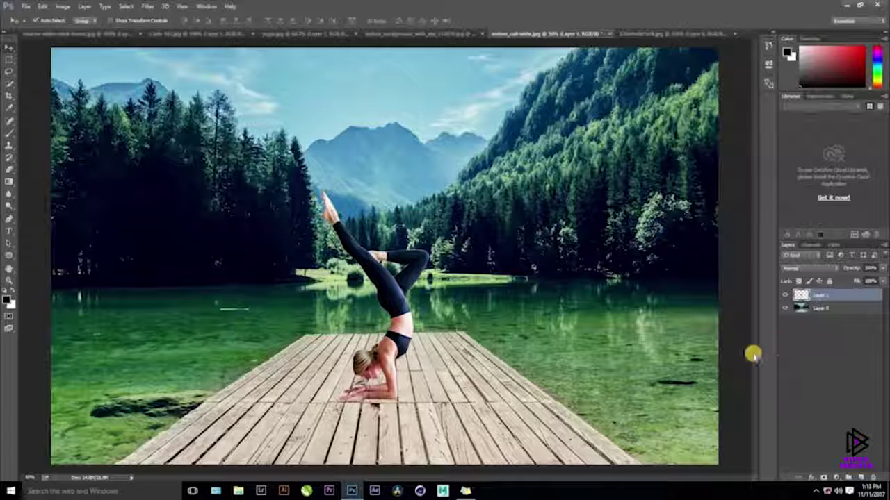
# Enlarge the woman proportionally with Free Transform and position her hands on the dock's planks.
pyautogui.hotkey('ctrl', 't')
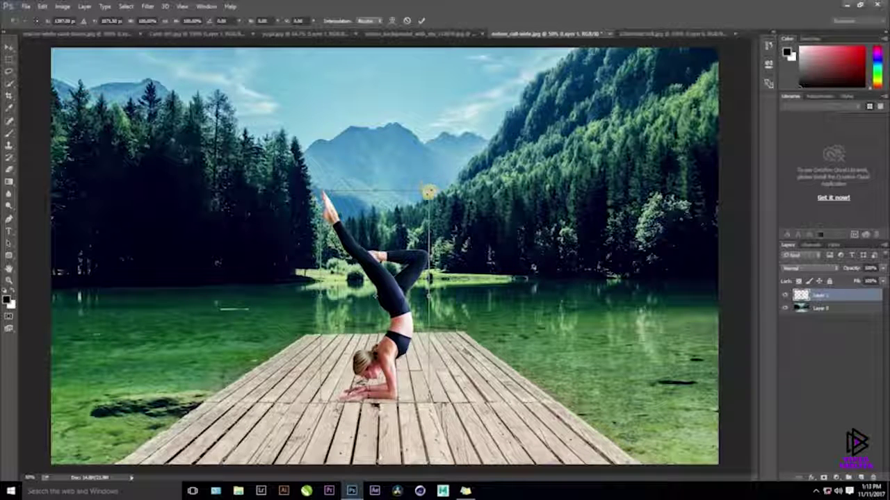
pyautogui.moveTo(438, 181); pyautogui.dragTo(470, 158)
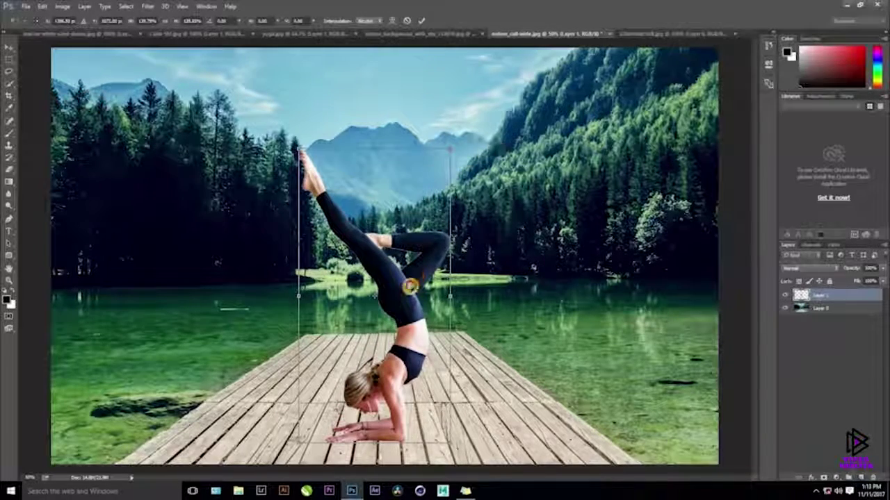
pyautogui.moveTo(411, 300); pyautogui.dragTo(411, 280)
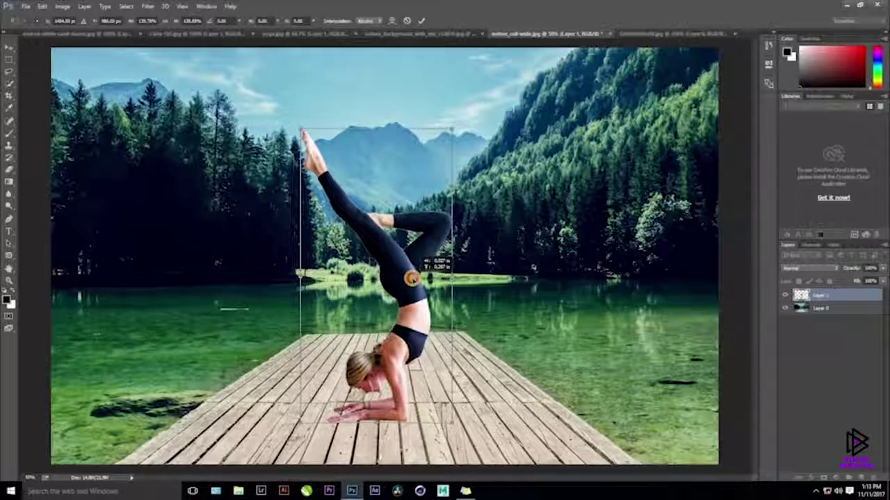
pyautogui.moveTo(452, 131); pyautogui.dragTo(449, 135)
pyautogui.moveTo(413, 256); pyautogui.dragTo(412, 252)
pyautogui.press('Return')
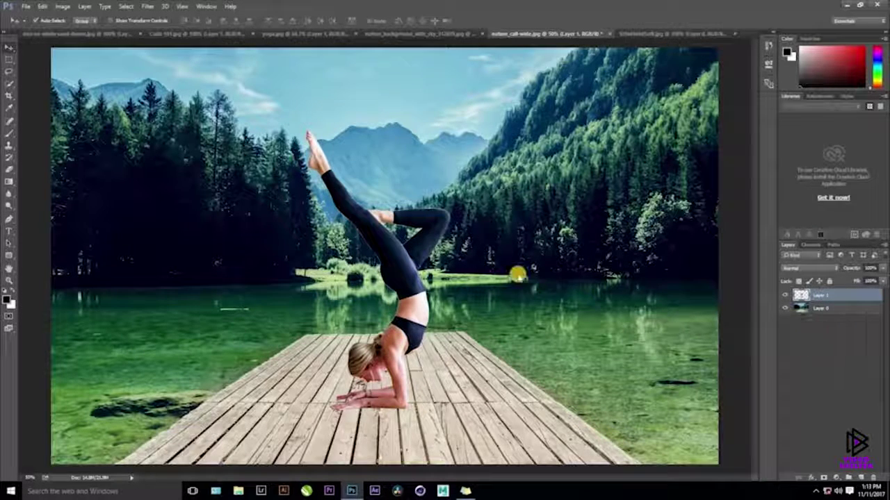
# On a new layer, draw an elliptical selection with a 30 px feather around the woman's hands and fill it with black.
pyautogui.hotkey('ctrl', 'shift', 'n')
pyautogui.press('Return')
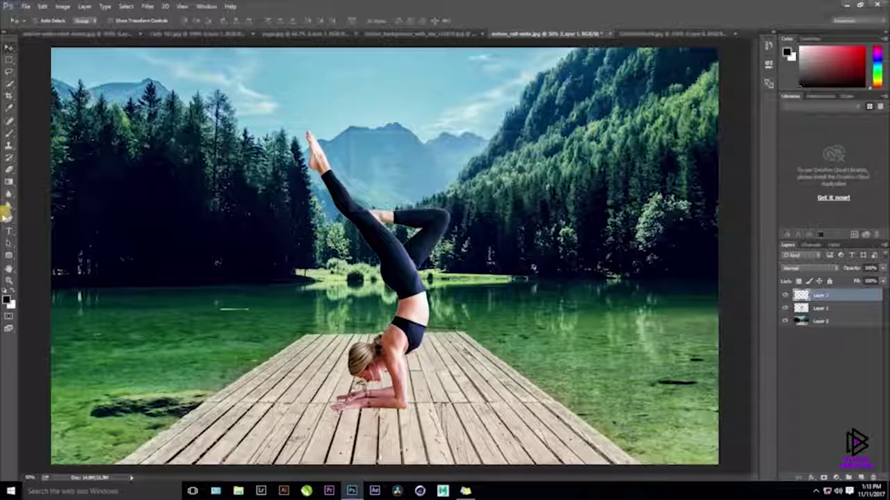
pyautogui.click(9, 60)
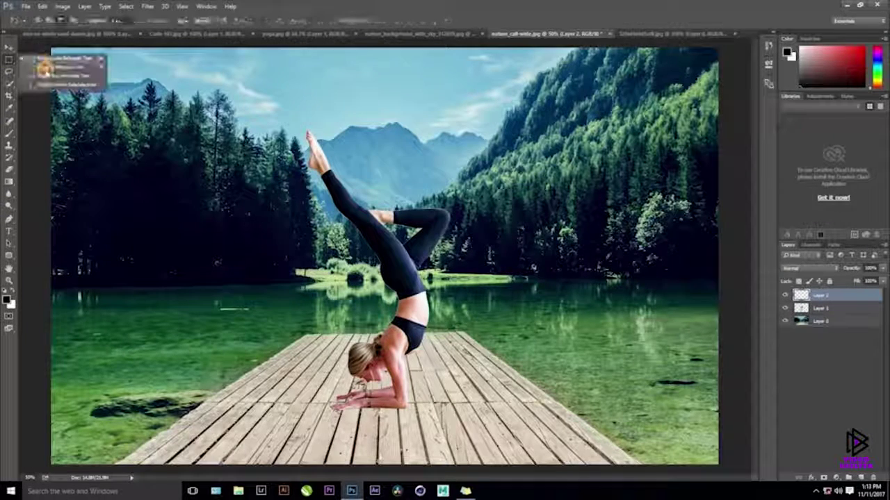
pyautogui.click(46, 68)
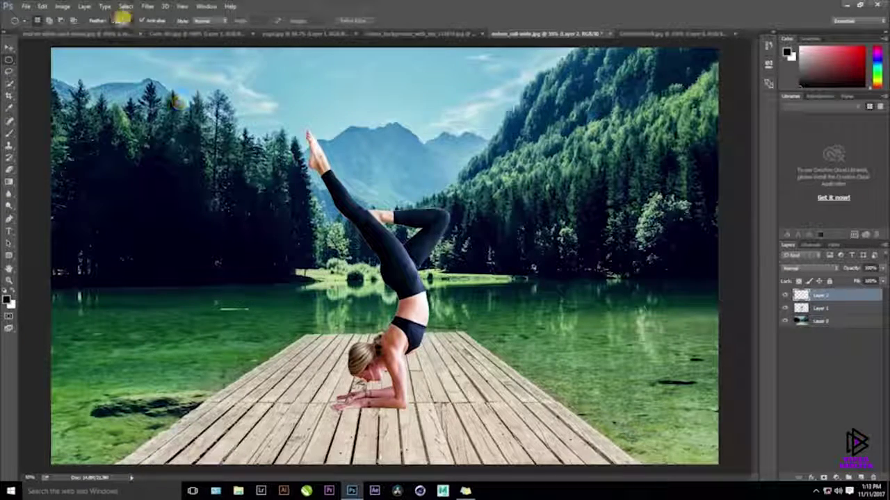
pyautogui.moveTo(123, 20); pyautogui.dragTo(45, 23)
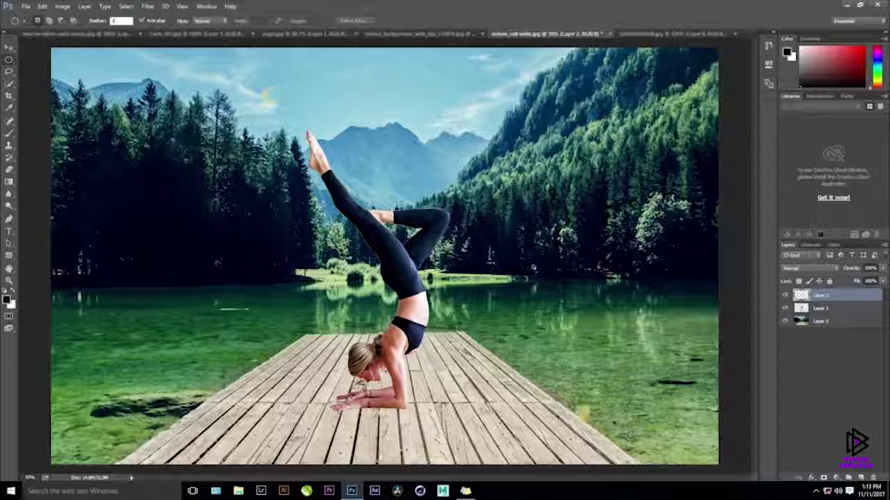
pyautogui.write('30')
pyautogui.moveTo(465, 408)
pyautogui.mouseDown()
pyautogui.moveTo(449, 408)
pyautogui.moveTo(457, 412)
pyautogui.mouseUp()
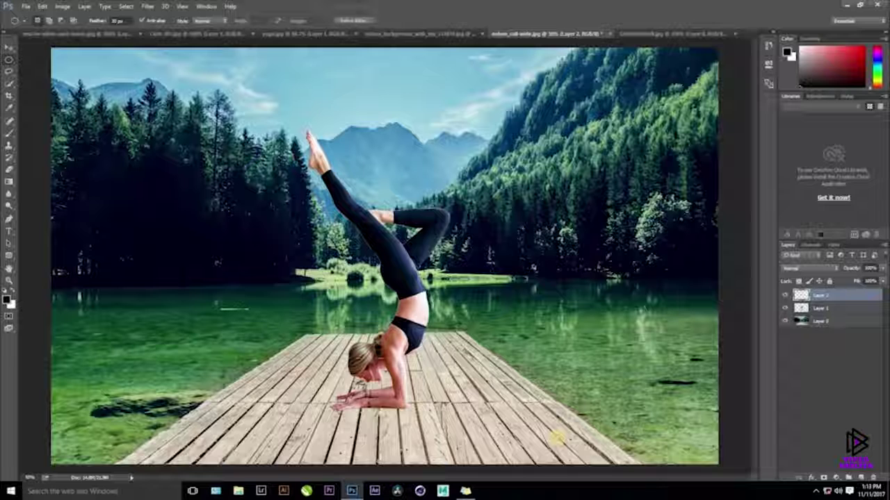
pyautogui.hotkey('alt', 'BackSpace')
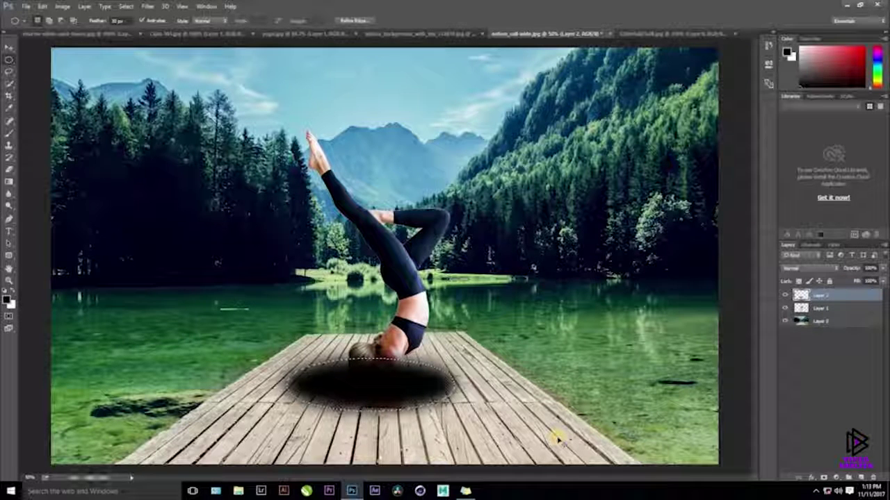
# Flatten the black ellipse to about 20% height under the woman's hands and place its layer beneath hers.
pyautogui.hotkey('ctrl', 't')
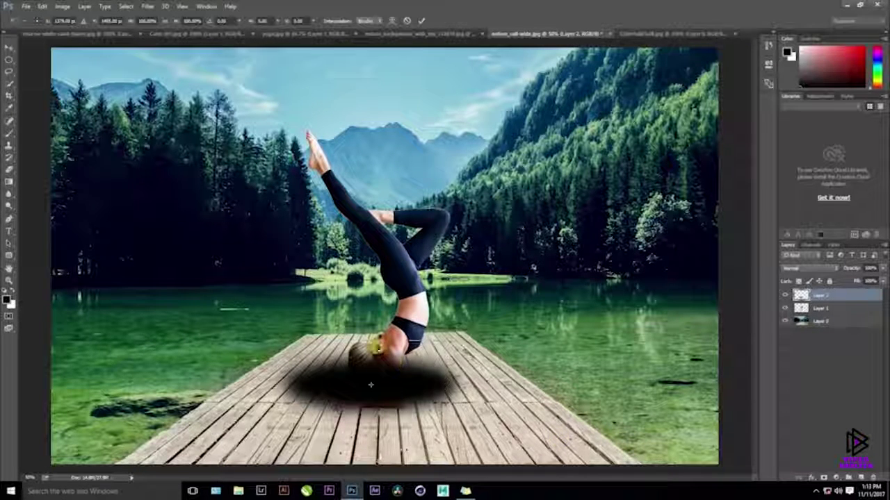
pyautogui.moveTo(373, 355); pyautogui.dragTo(394, 411)
pyautogui.click(844, 297)
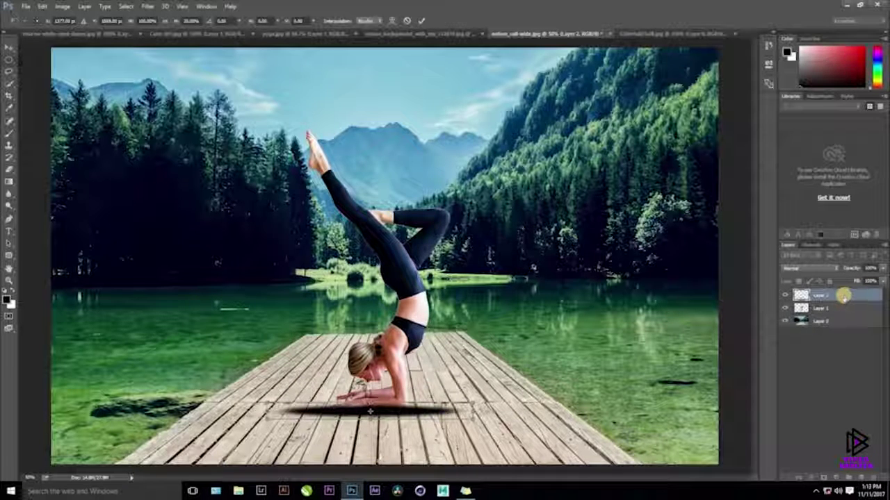
pyautogui.click(824, 308)
pyautogui.click(389, 414)
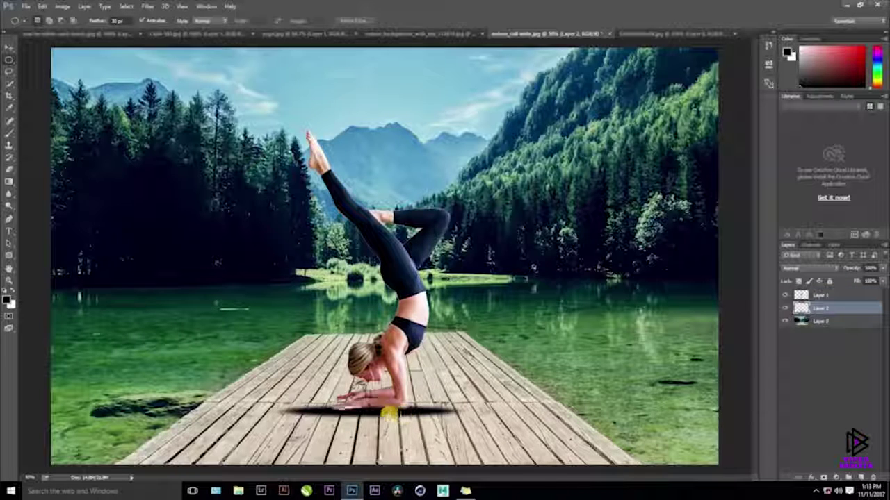
# Reduce the shadow layer's opacity to 32%.
pyautogui.click(867, 268)
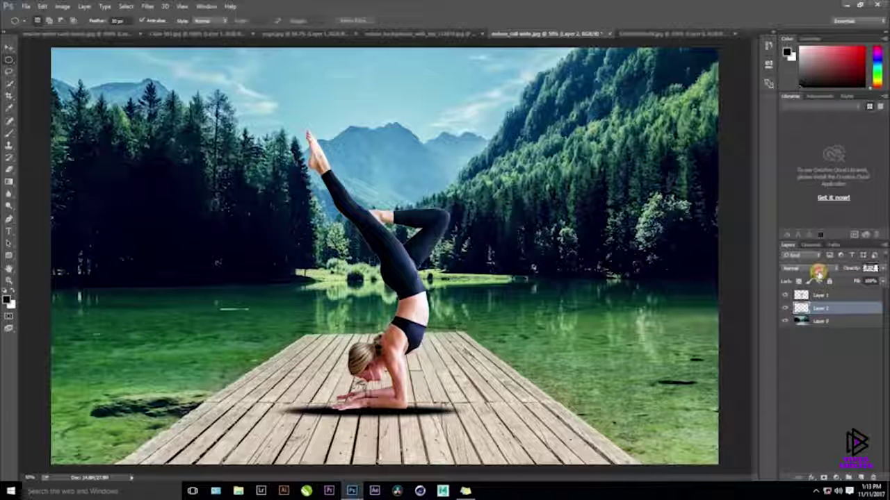
pyautogui.moveTo(818, 274); pyautogui.dragTo(838, 273)
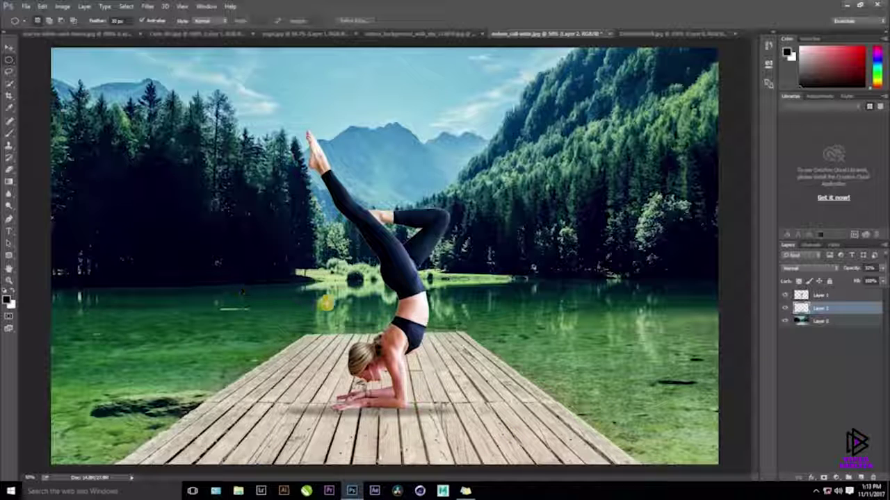
pyautogui.click(9, 48)
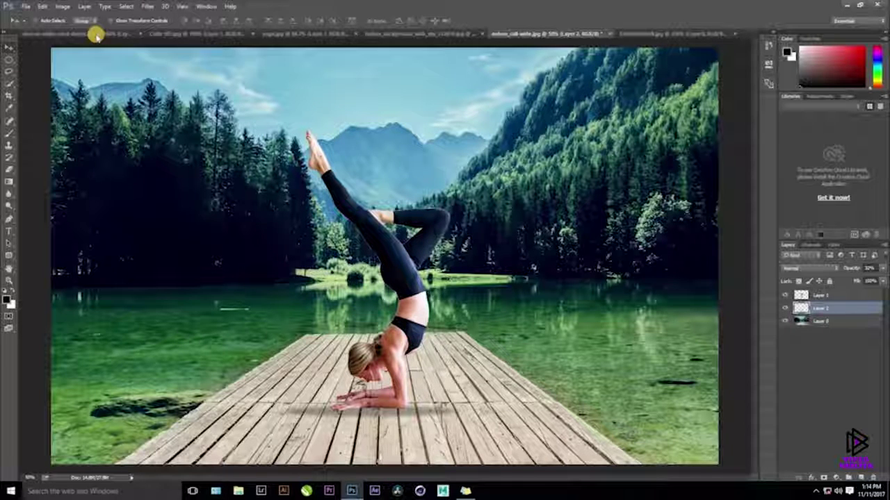
# Examine the cut-out edges along the woman's raised leg and bent foot up close.
pyautogui.hotkey('ctrl', '+')
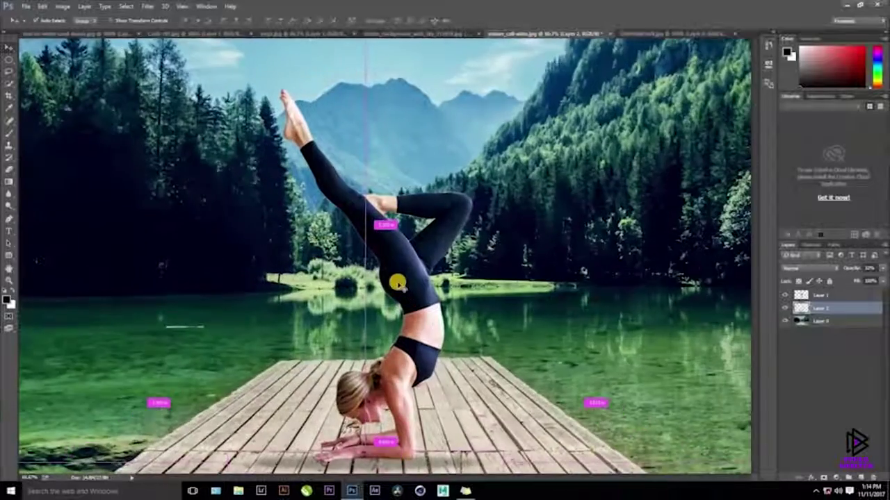
pyautogui.hotkey('ctrl', '+')
pyautogui.hotkey('ctrl', '+')
pyautogui.hotkey('ctrl', '+')
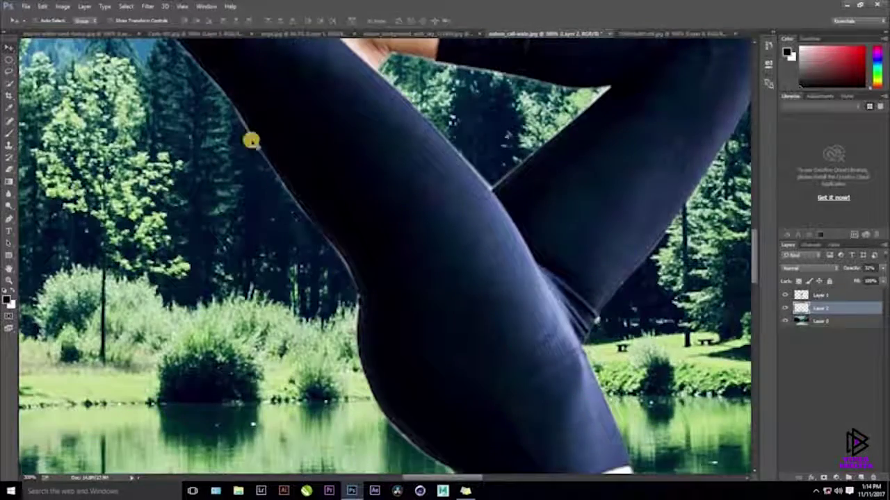
pyautogui.moveTo(279, 174); pyautogui.dragTo(431, 351)
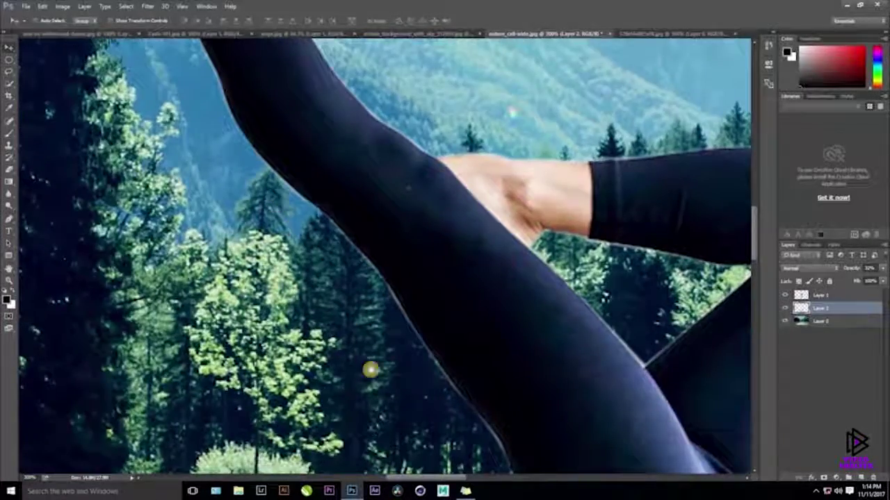
# Inspect the cut-out edges around the woman's raised foot, bent knee and hips against the lake scenery.
pyautogui.scroll(10, 370, 370)
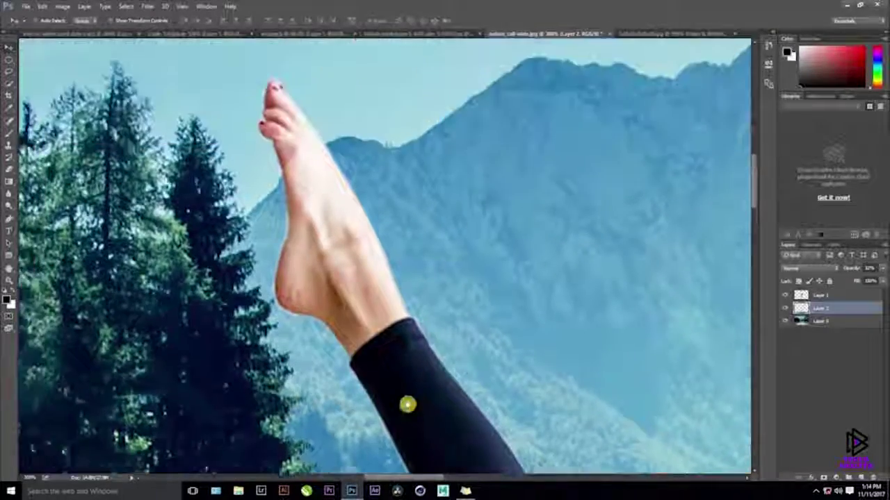
pyautogui.scroll(1, 407, 404)
pyautogui.scroll(-10, 394, 389)
pyautogui.scroll(-10, 410, 341)
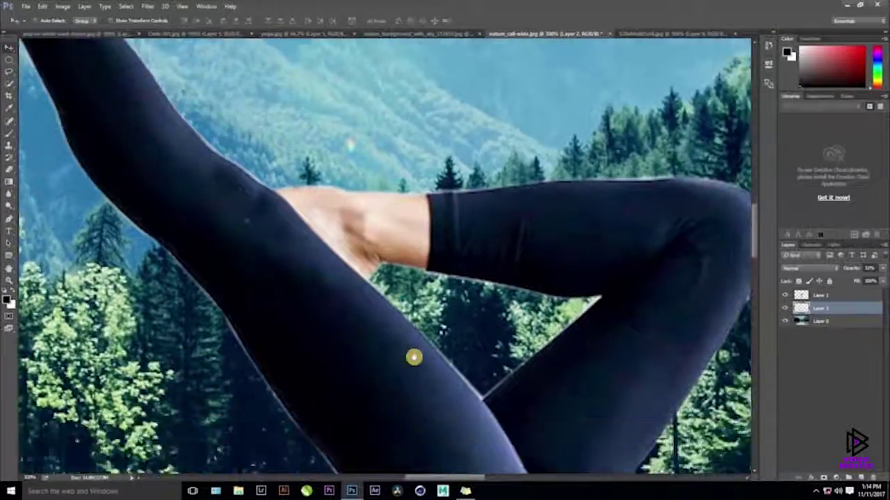
pyautogui.hscroll(5, 316, 293)
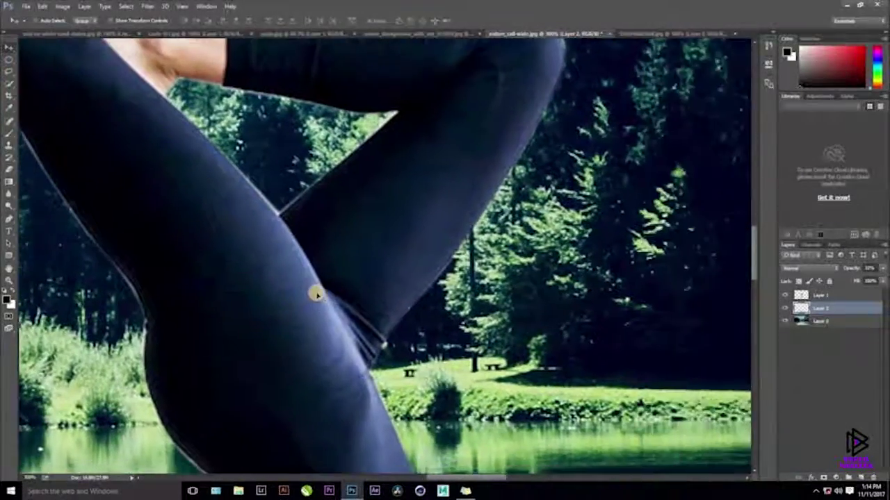
pyautogui.scroll(-10, 316, 293)
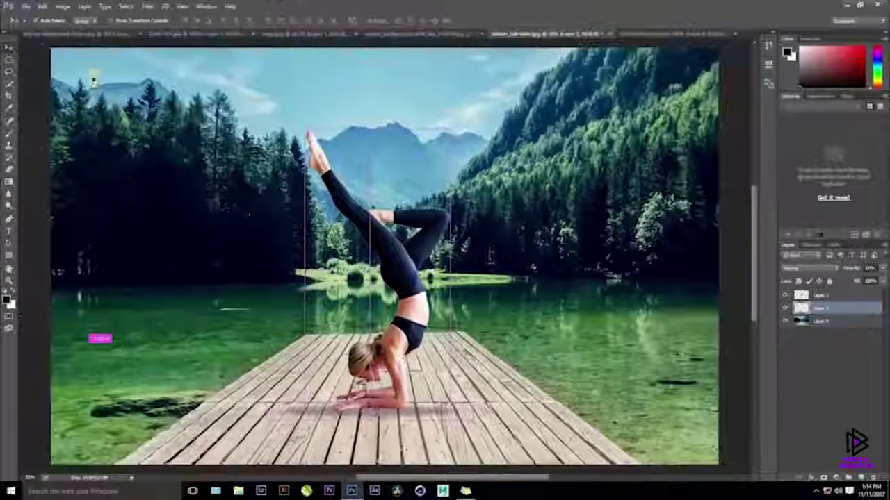
# In the sand dunes document, compare the picture with and without the replacement sky layer and activate the Quick Selection tool.
pyautogui.click(99, 33)
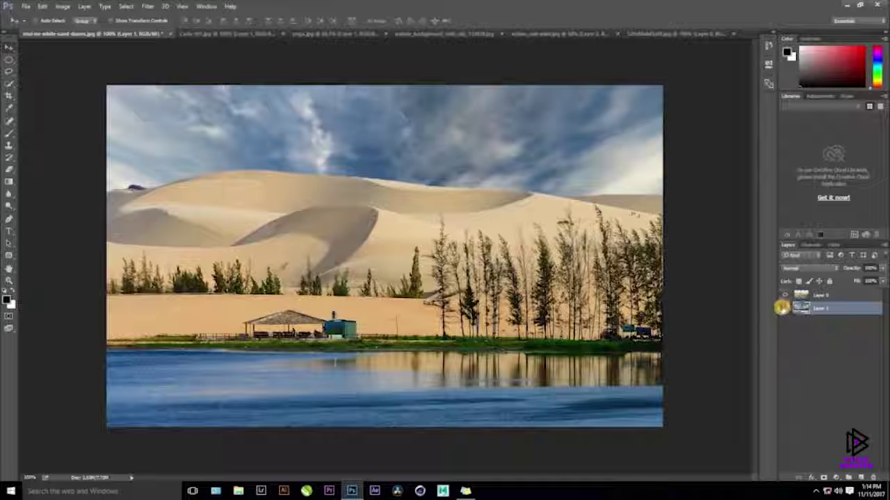
pyautogui.click(784, 308)
pyautogui.click(785, 309)
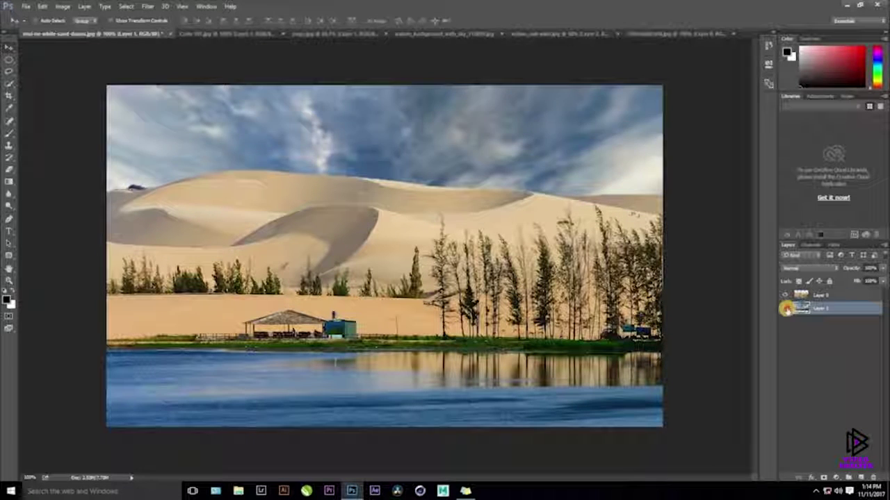
pyautogui.click(786, 308)
pyautogui.click(786, 308)
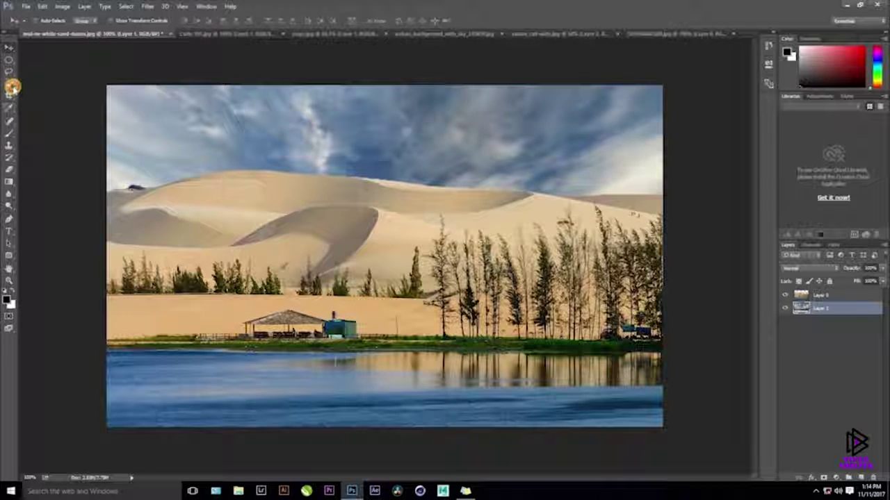
pyautogui.click(12, 86)
pyautogui.click(44, 84)
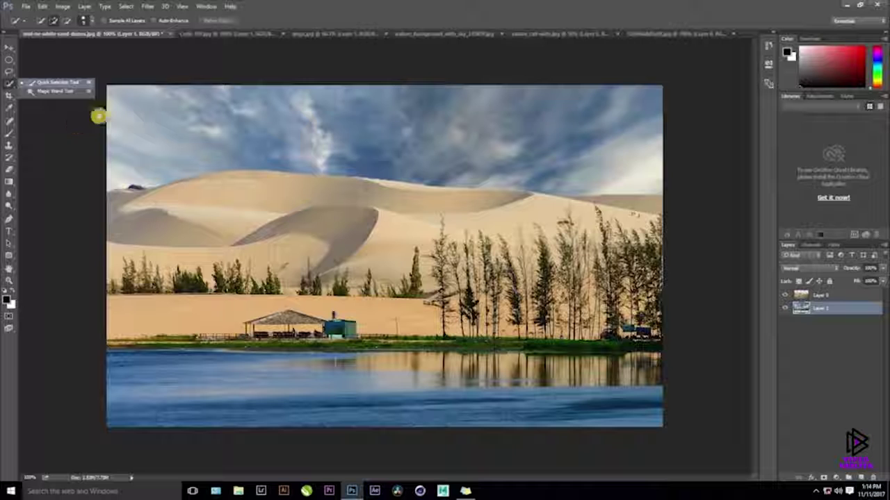
# Review the curly-haired woman's composite, looking at its channels before returning to its layers.
pyautogui.click(203, 33)
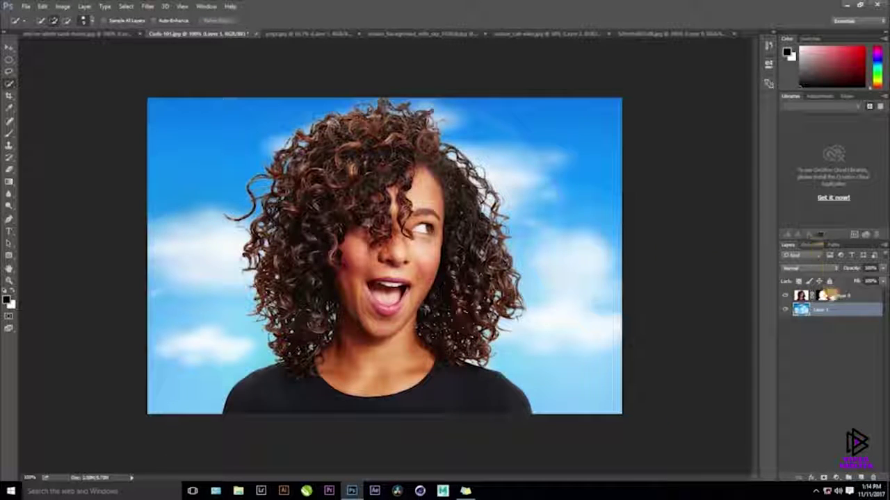
pyautogui.click(811, 245)
pyautogui.moveTo(790, 239); pyautogui.dragTo(793, 245)
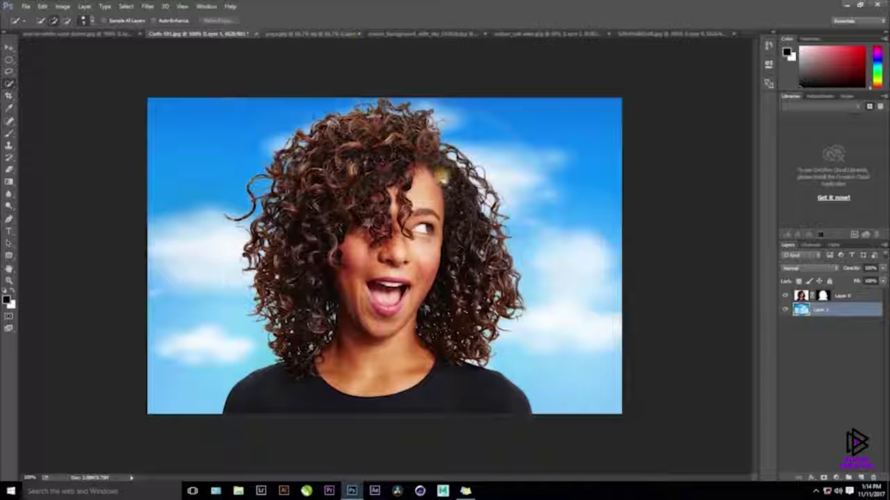
# Show the original yoga photo with its cutout layer hidden, and return to the lake dock composite with the Move tool active.
pyautogui.click(307, 33)
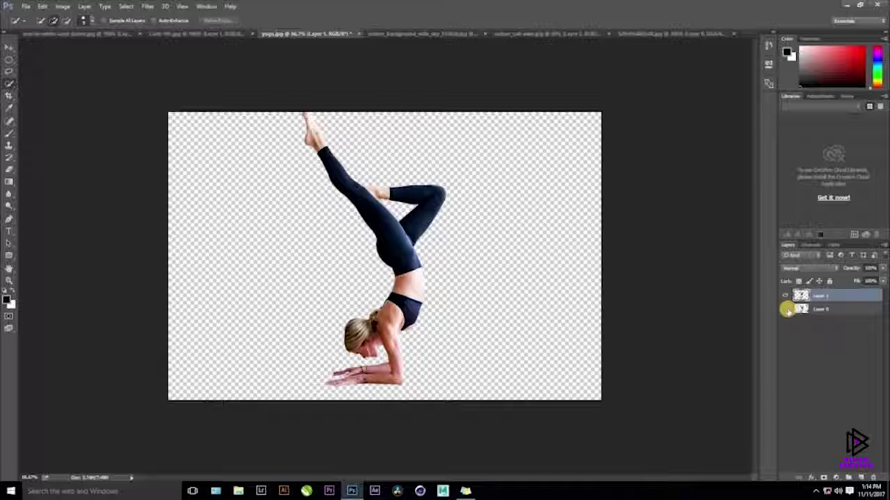
pyautogui.click(786, 309)
pyautogui.click(785, 297)
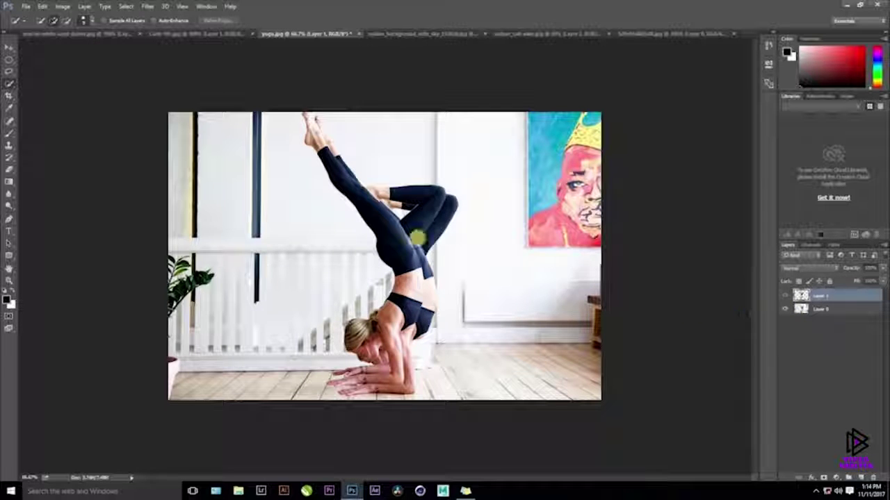
pyautogui.click(410, 34)
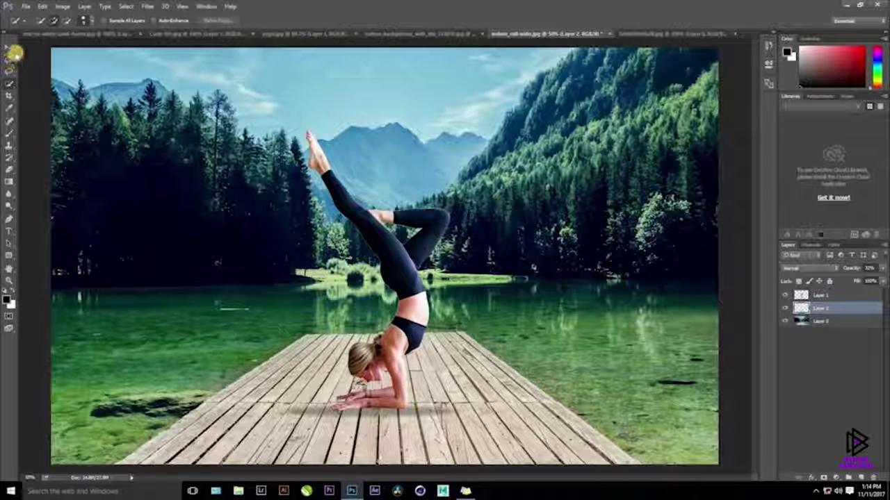
pyautogui.click(9, 49)
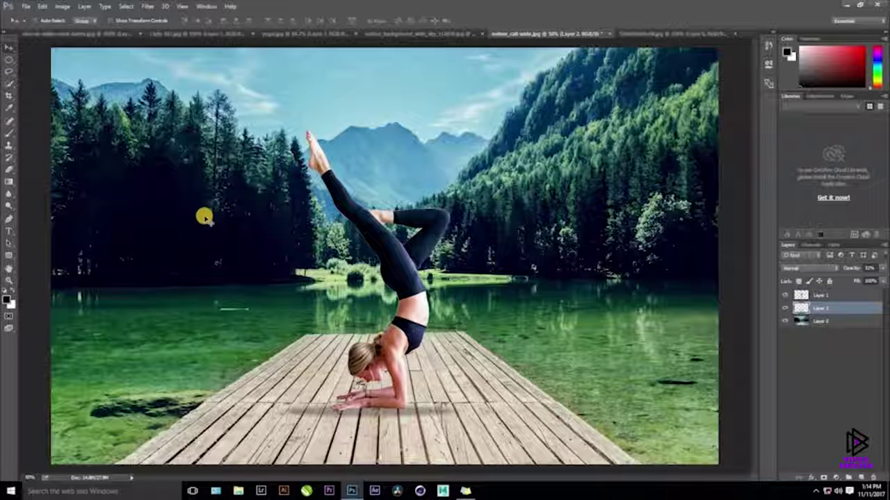